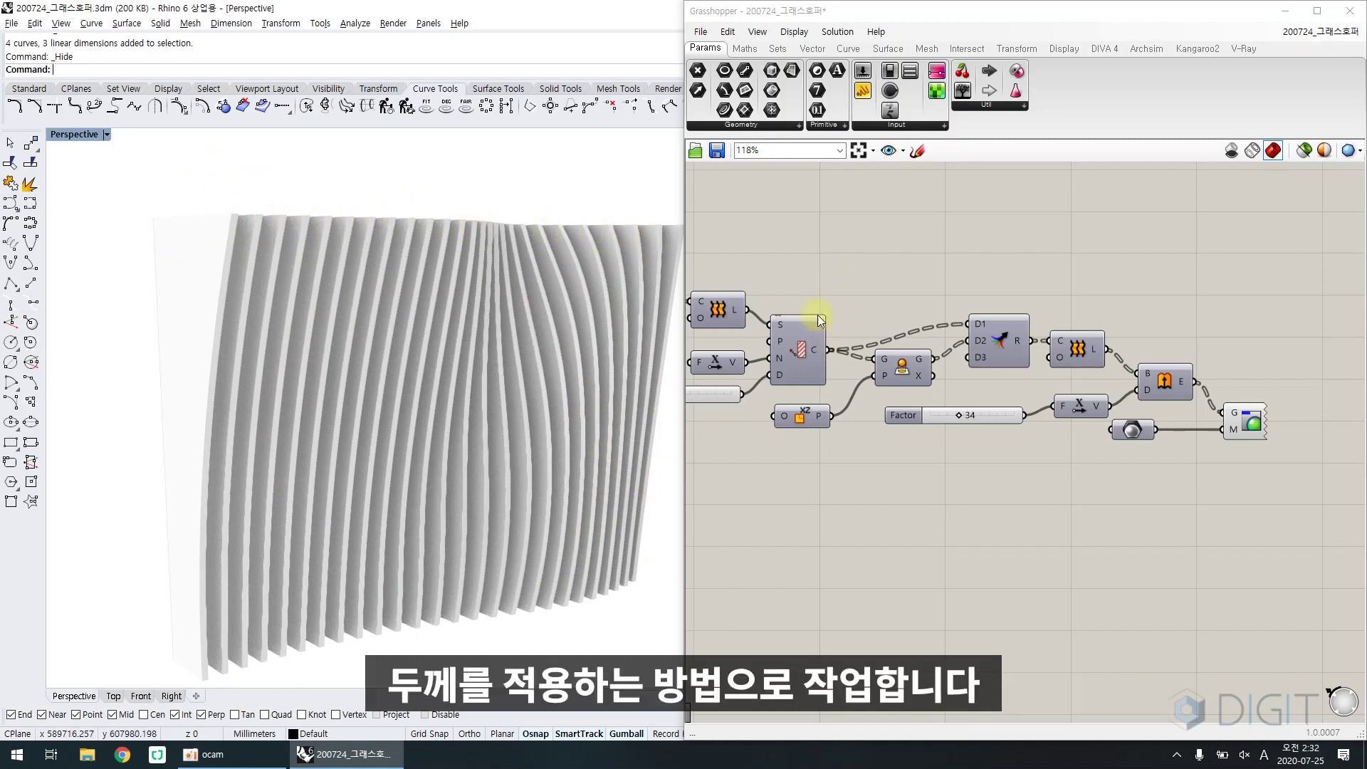
right_drag(930, 452, 989, 430)
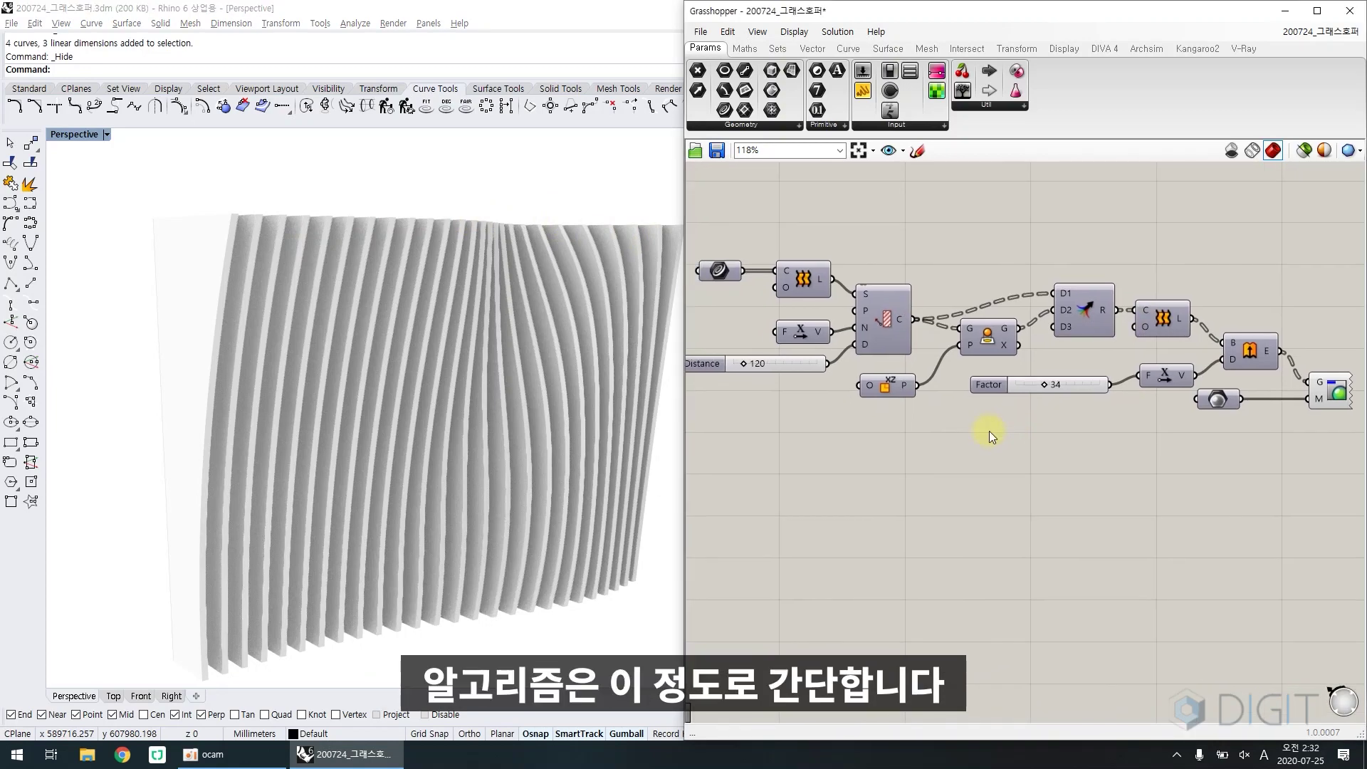
click(794, 31)
click(816, 85)
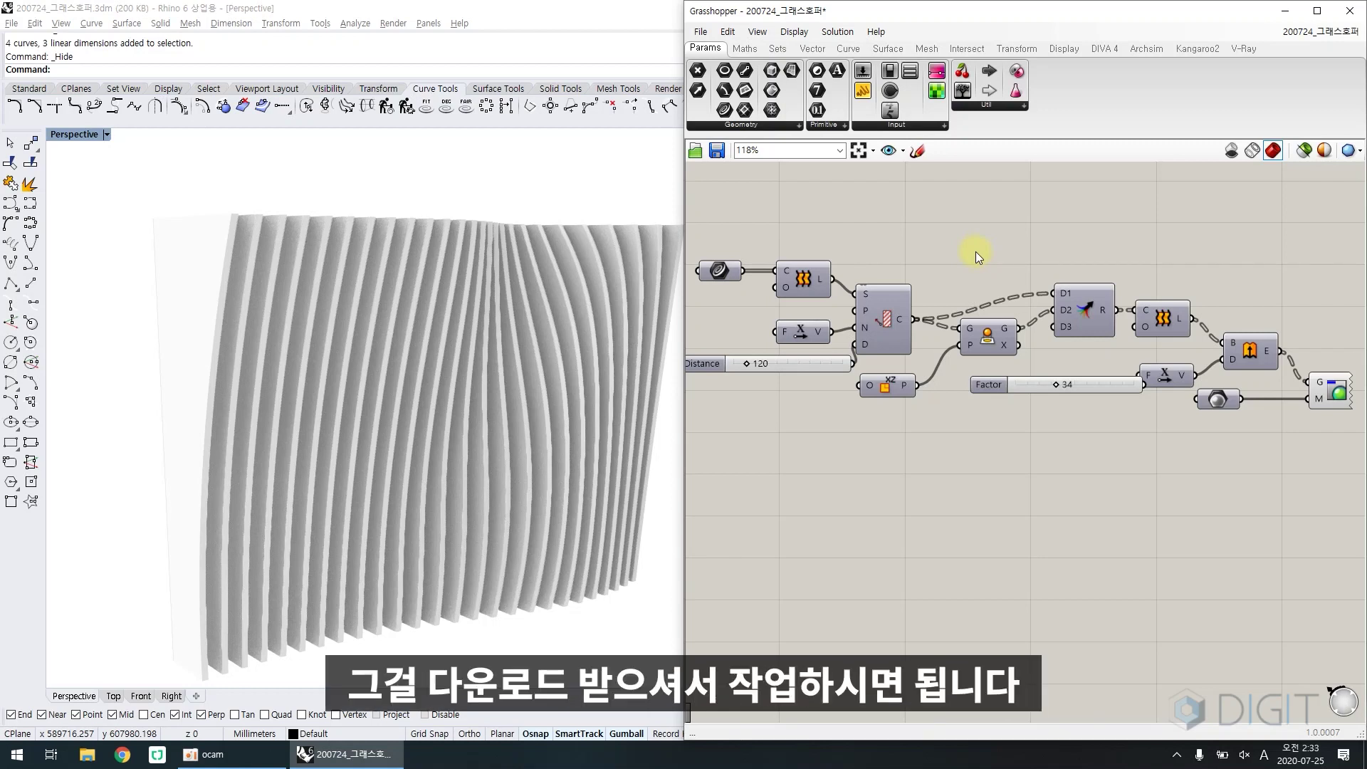
Show all hidden objects in the finished louver model and switch the perspective viewport to wireframe display
mouse_move(497, 374)
right_down()
mouse_move(489, 391)
mouse_move(505, 373)
right_up()
key(Return)
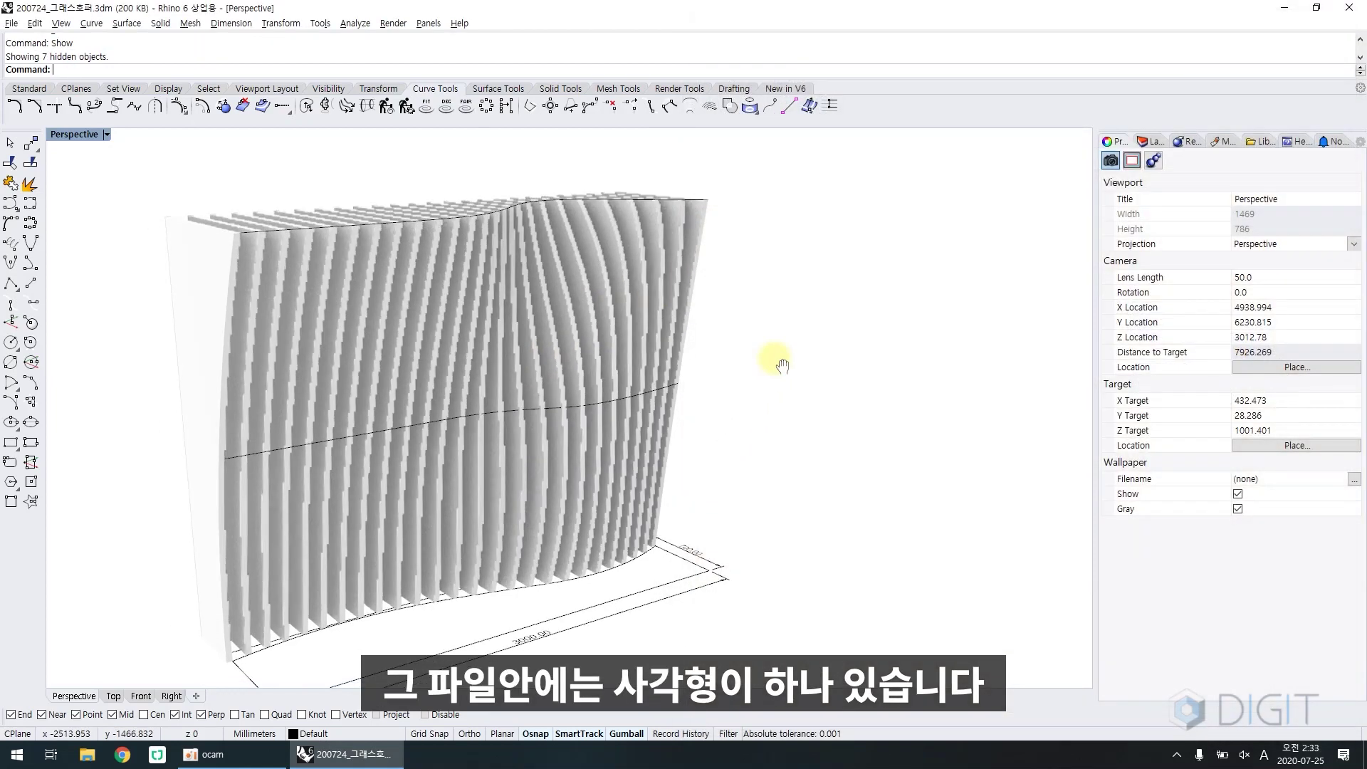
click(712, 514)
click(819, 491)
right_drag(819, 484, 626, 447)
click(518, 525)
right_drag(517, 526, 427, 529)
key(ctrl+alt+w)
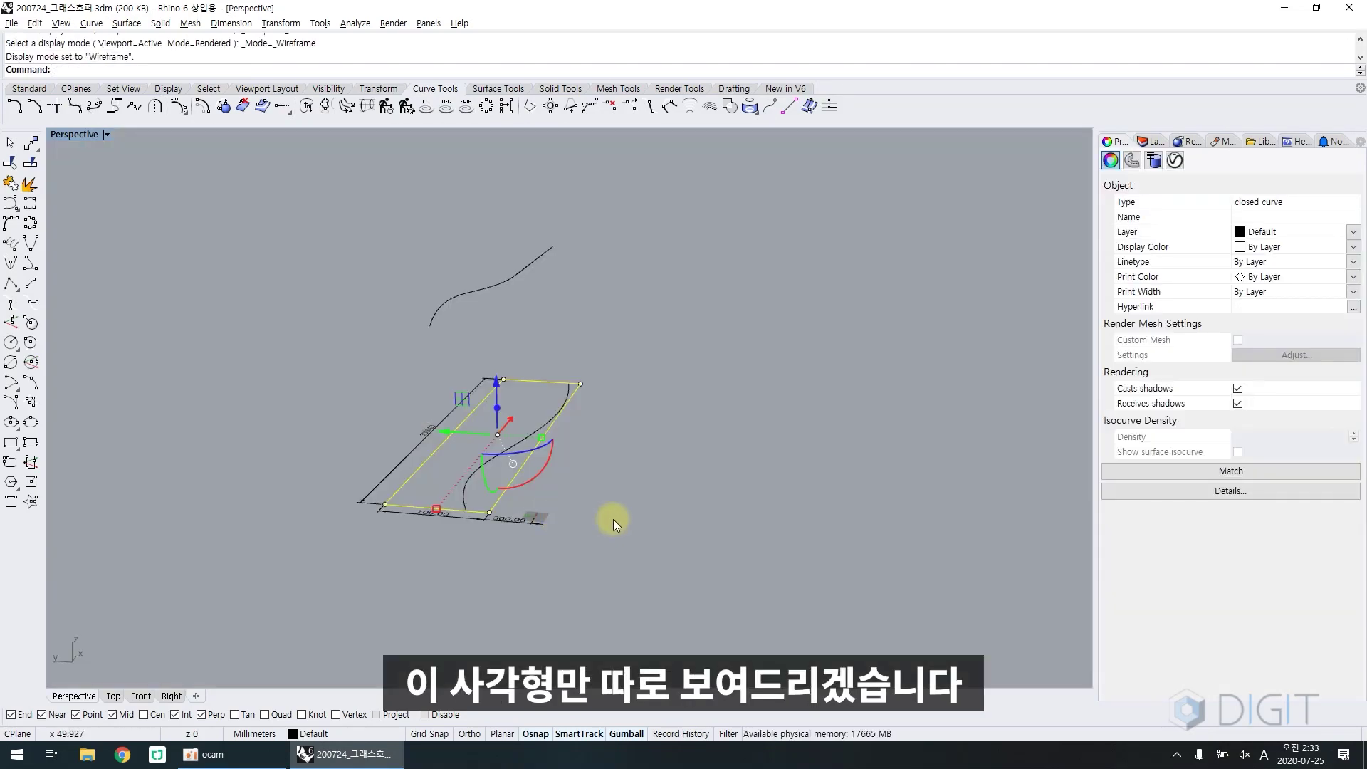
Examine the base rectangle, the guide curves, and the dimensions of the rectangle and its offset from the origin
right_drag(613, 519, 601, 555)
click(600, 554)
right_drag(498, 541, 484, 556)
scroll(484, 557, up, 2)
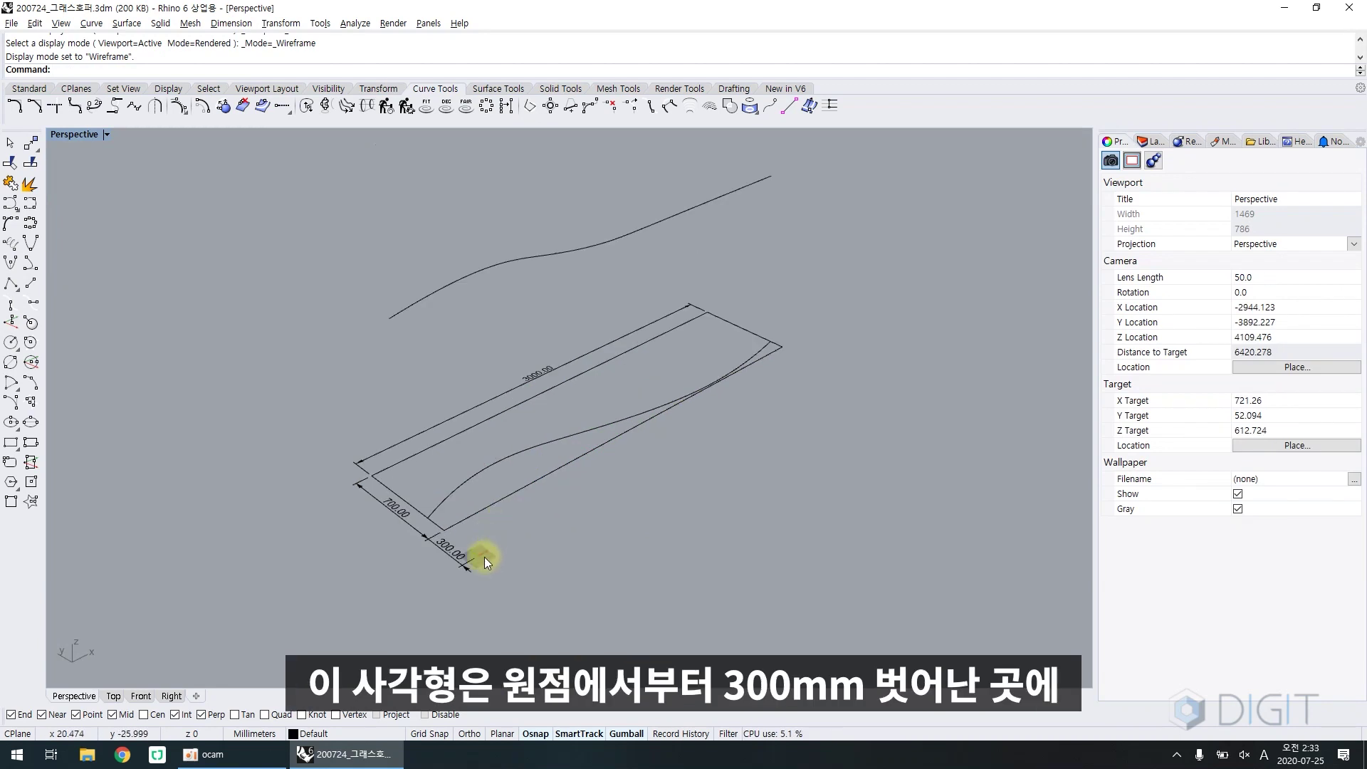
click(452, 527)
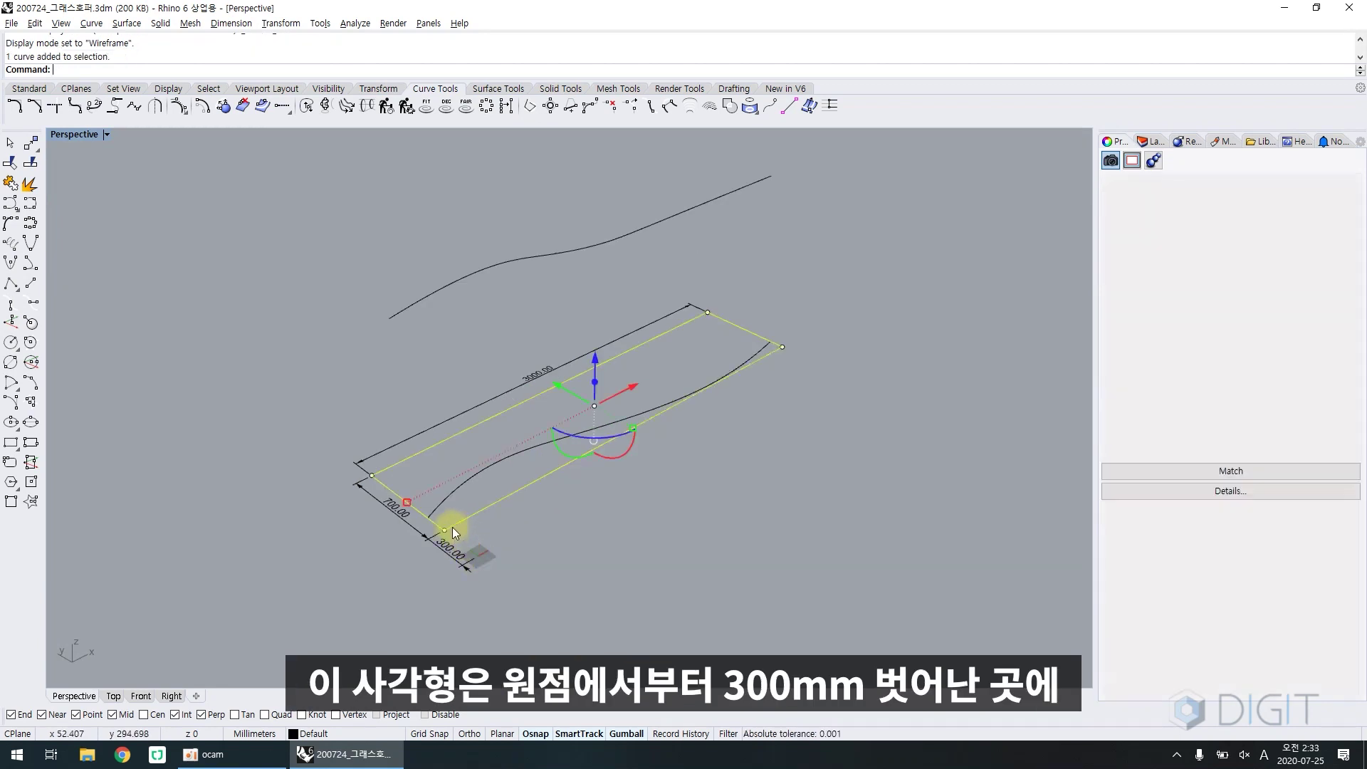
click(775, 396)
scroll(463, 473, up, 8)
scroll(303, 578, down, 12)
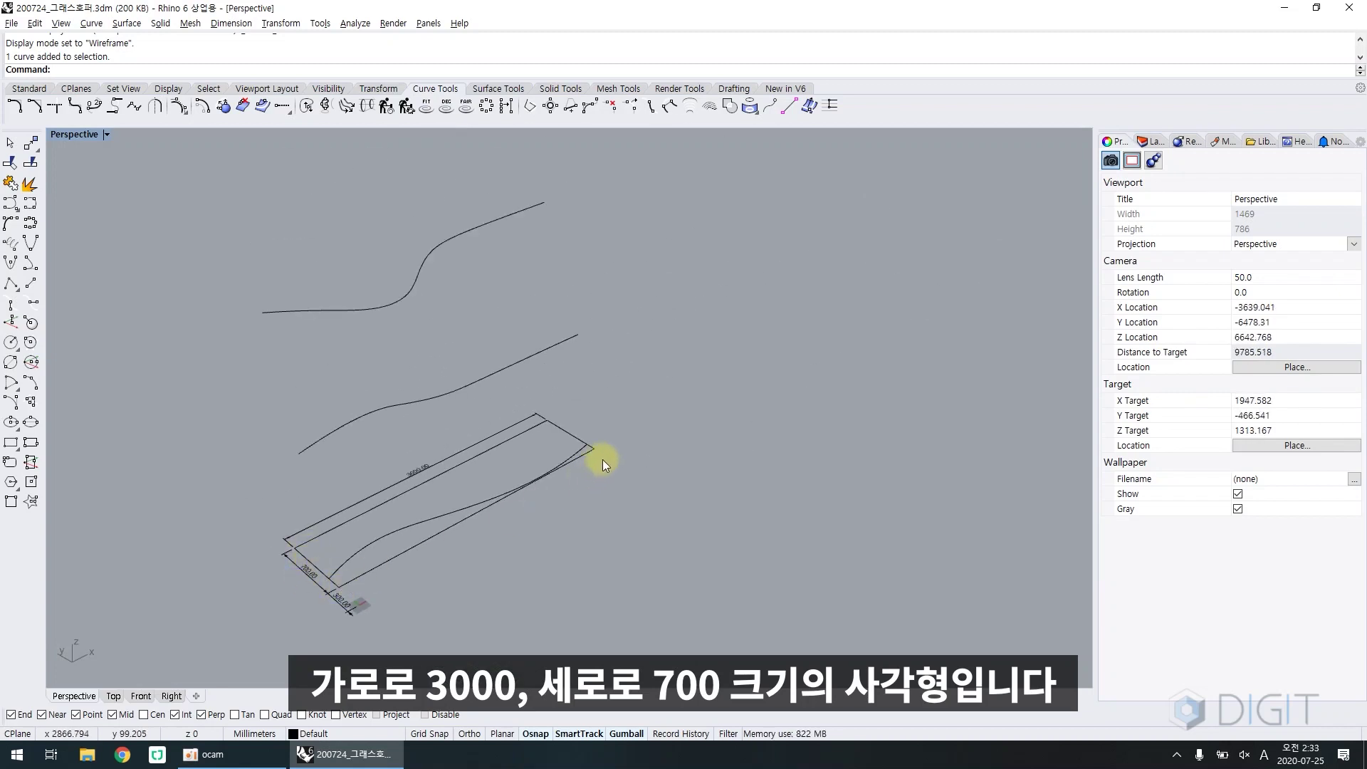
scroll(313, 520, up, 2)
click(374, 561)
click(380, 420)
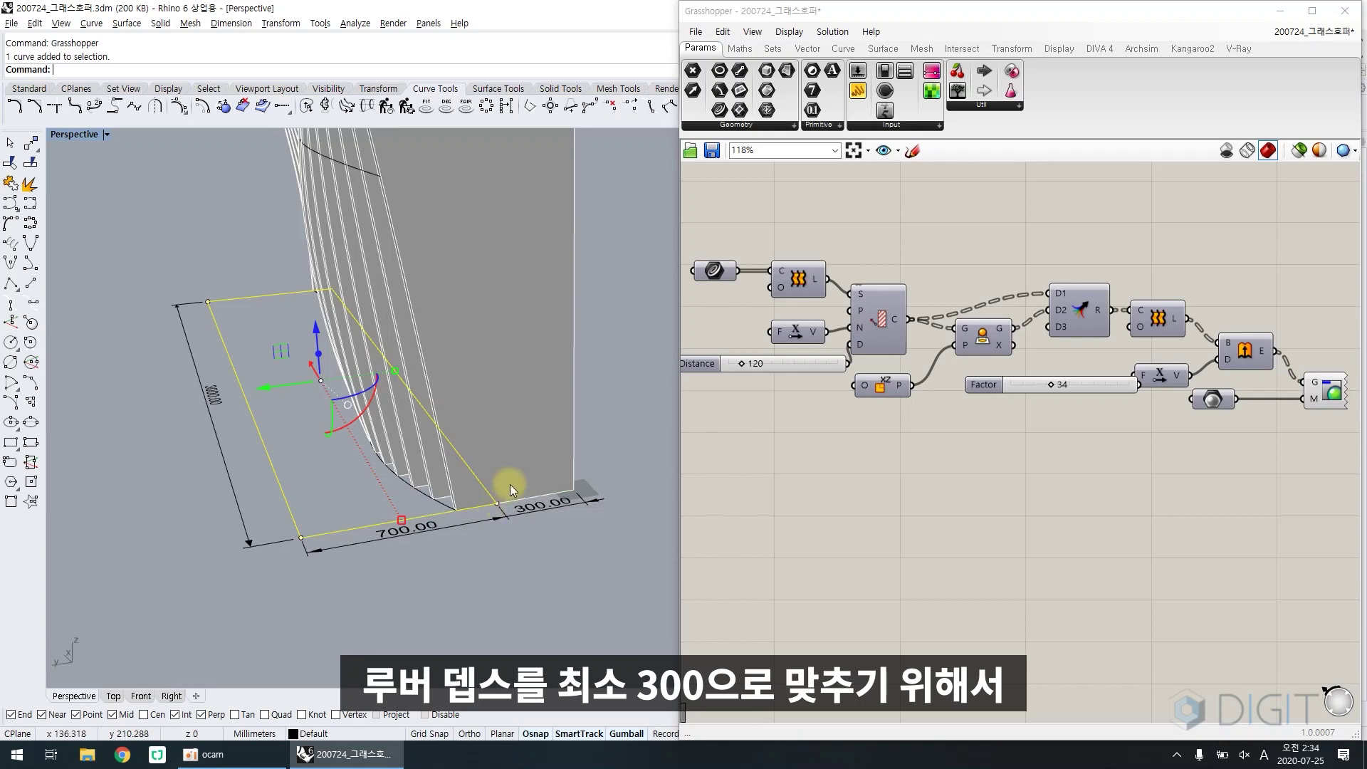
key(Escape)
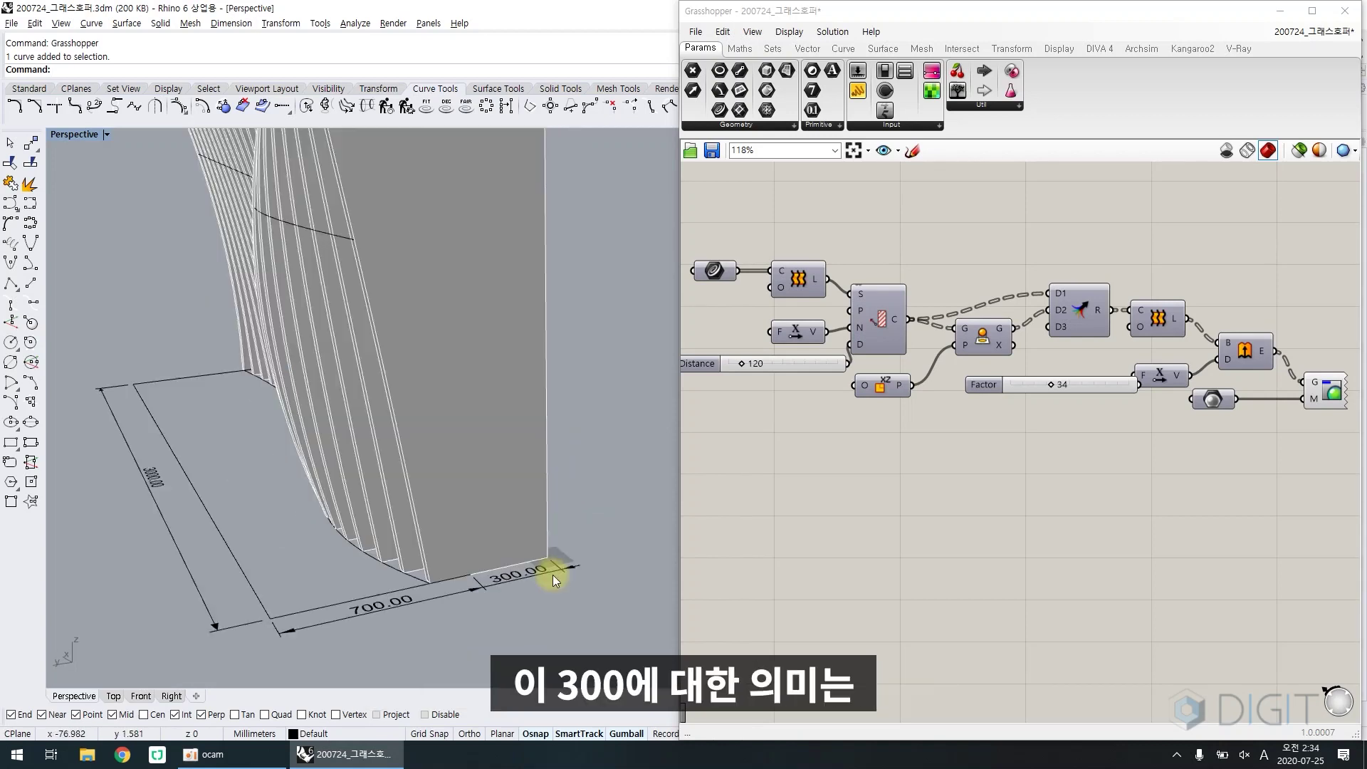
click(506, 579)
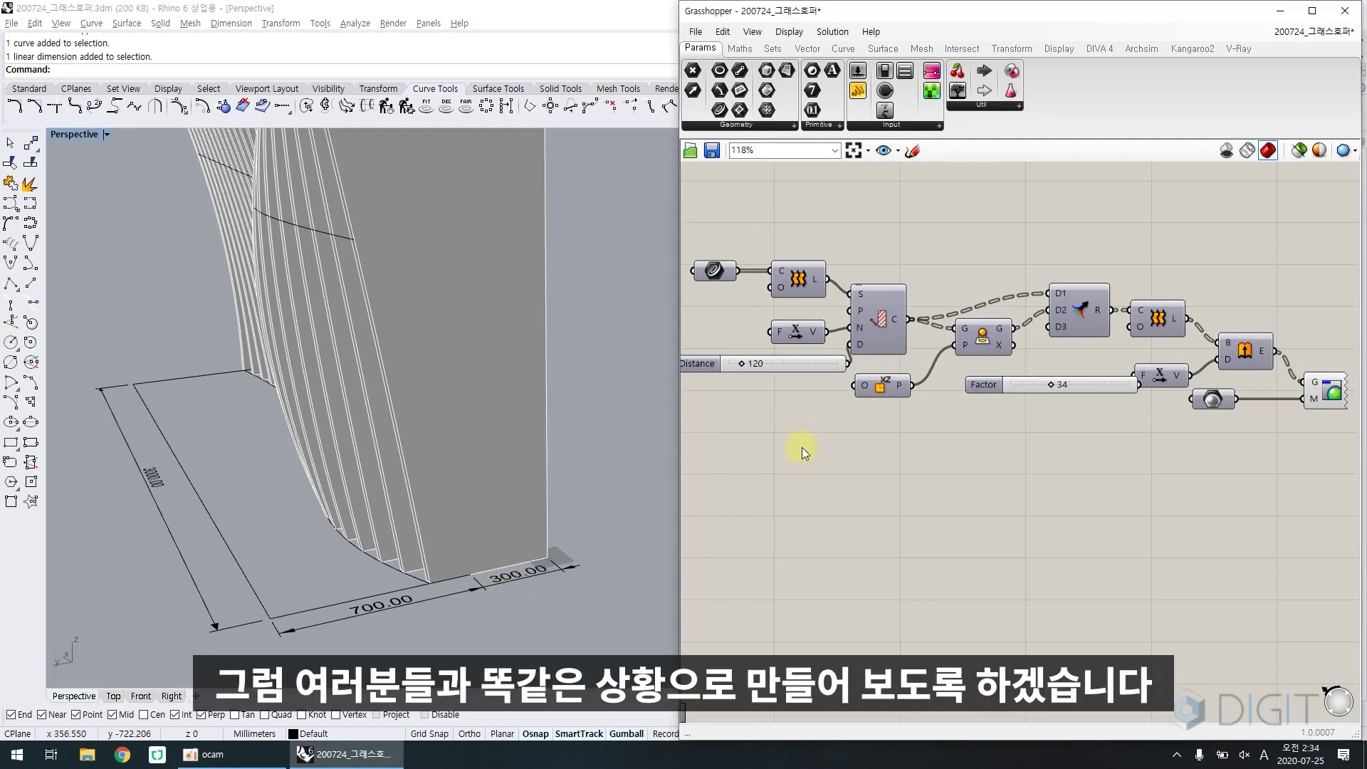
Create a new empty Grasshopper definition and open the Rhino file ParametricWall.3dm
key(ctrl+n)
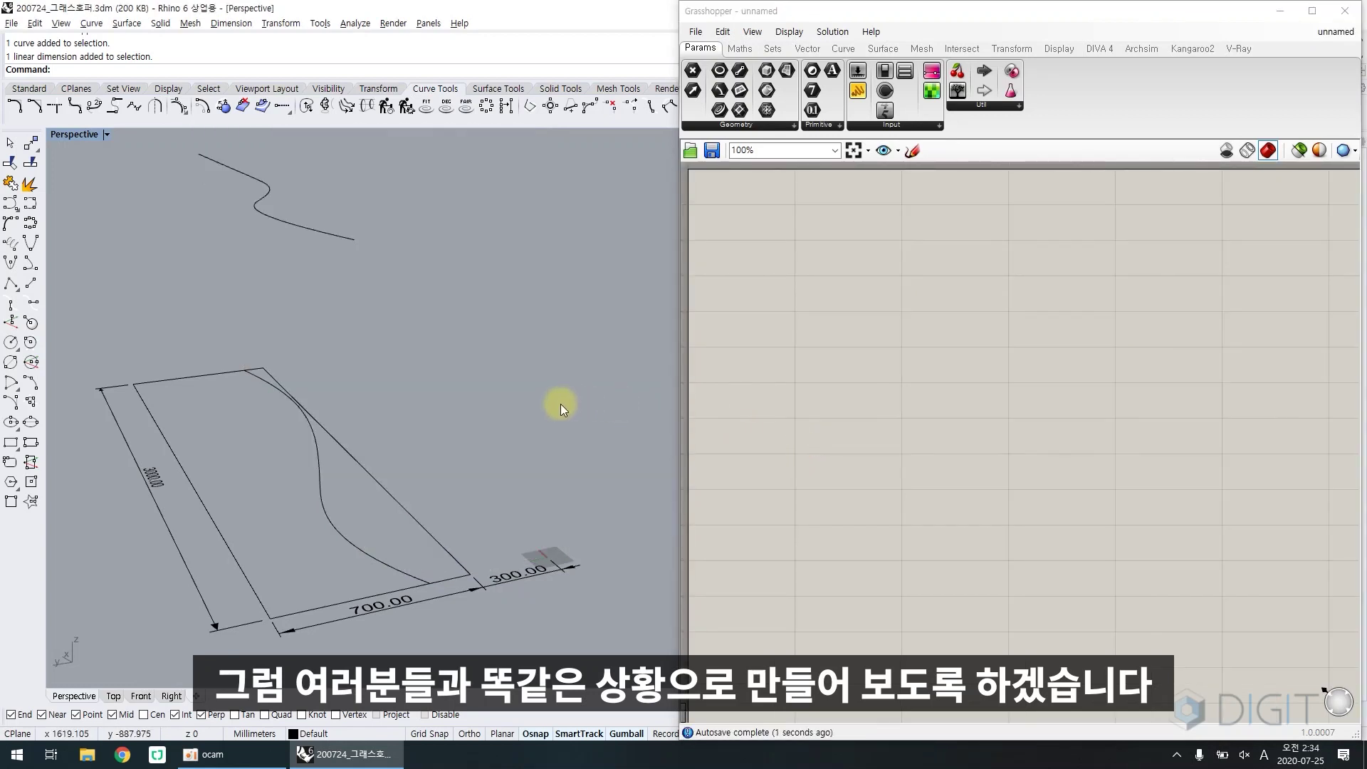
key(ctrl+o)
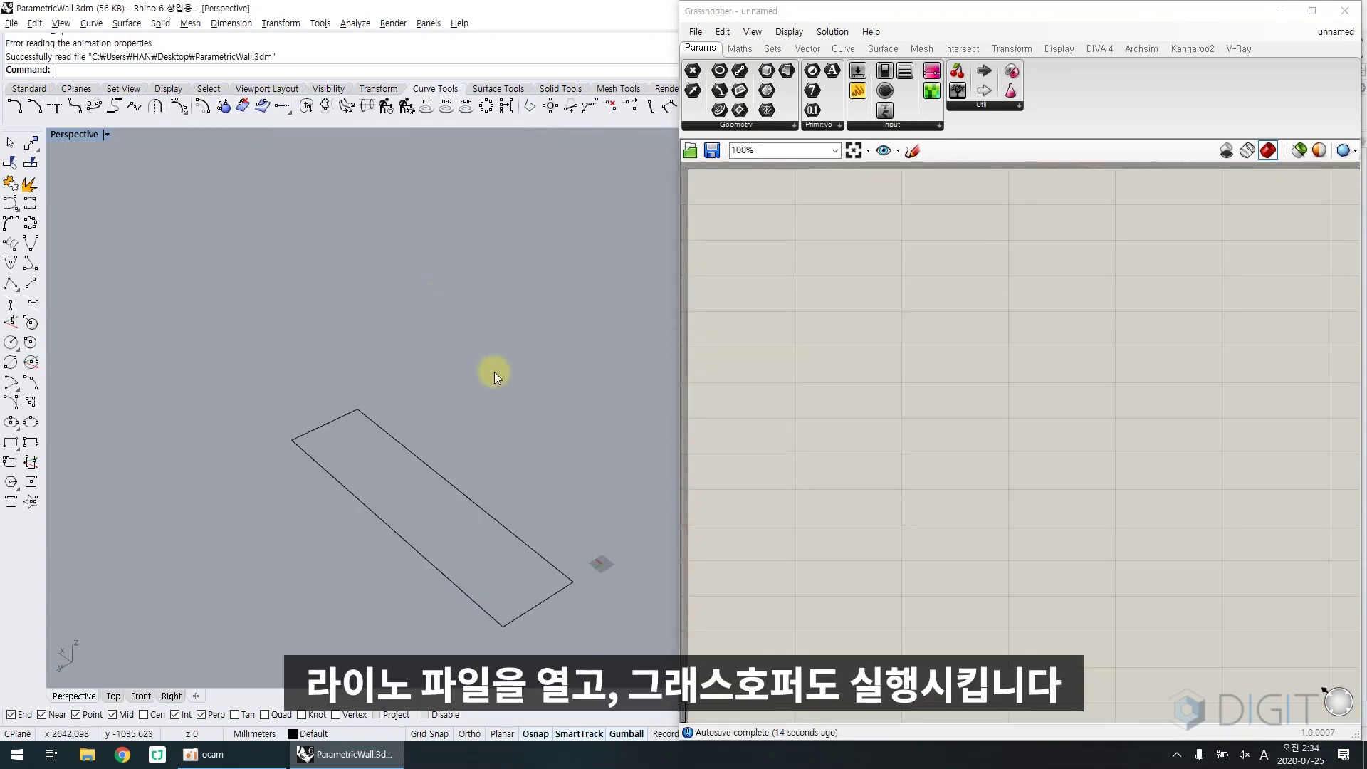
Examine how the base rectangle is oriented relative to the origin and the X, Y and Z axes
right_drag(495, 371, 415, 388)
scroll(463, 435, up, 3)
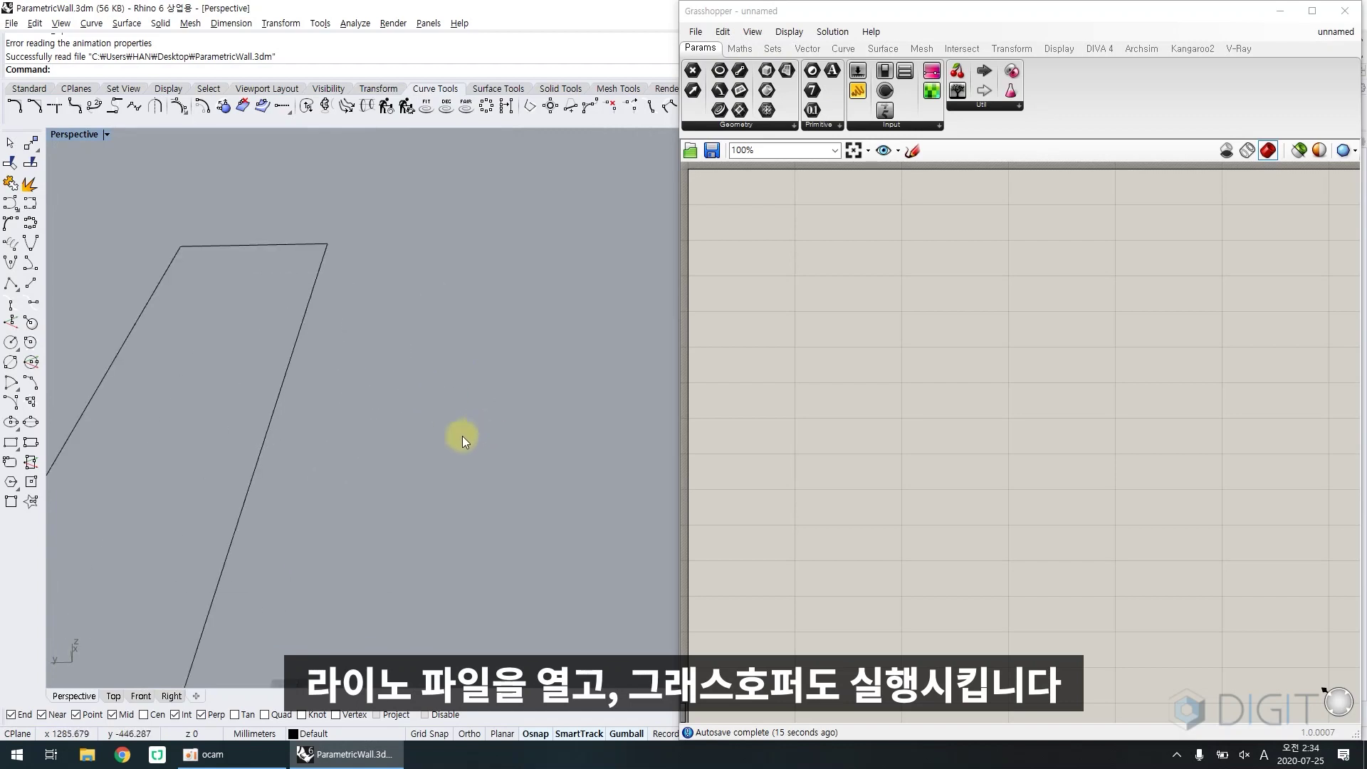
right_drag(463, 435, 352, 483)
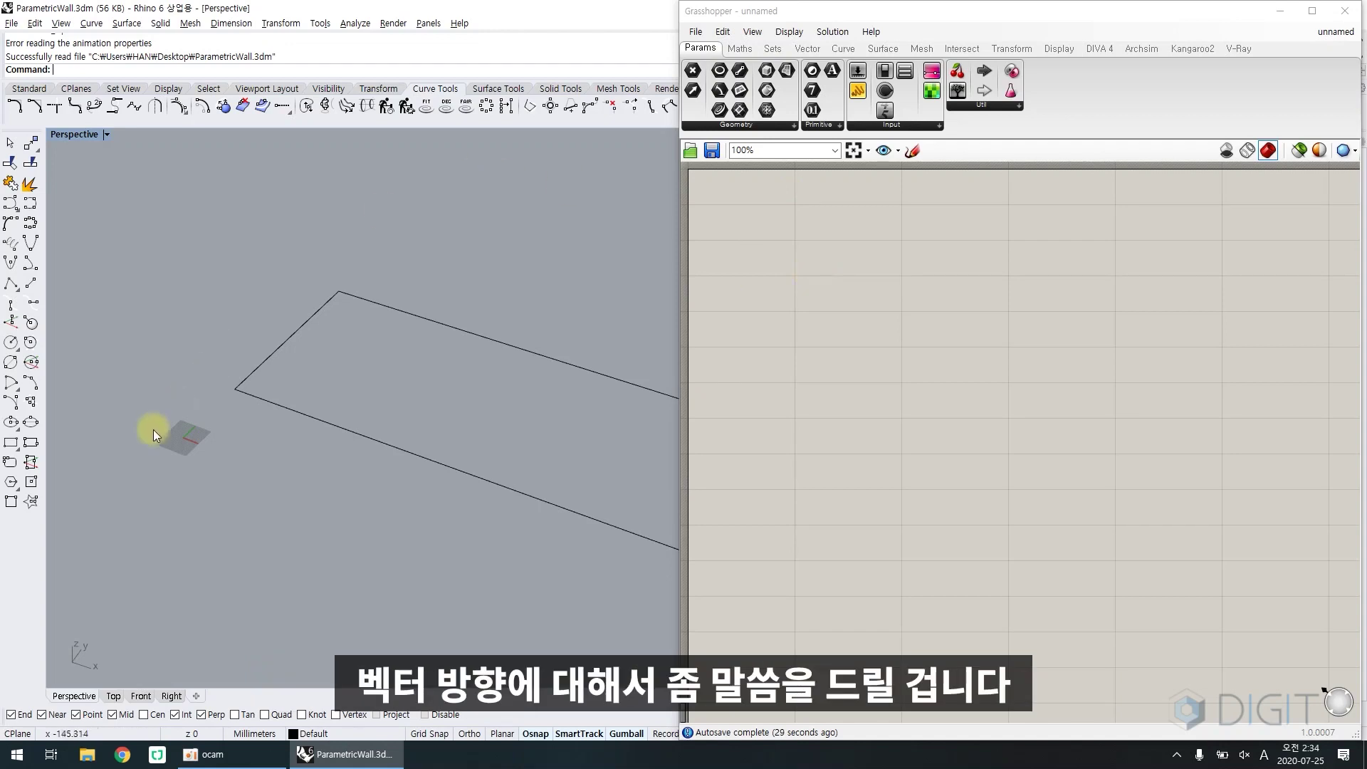
drag(65, 679, 123, 630)
drag(124, 627, 62, 676)
right_drag(69, 665, 326, 582)
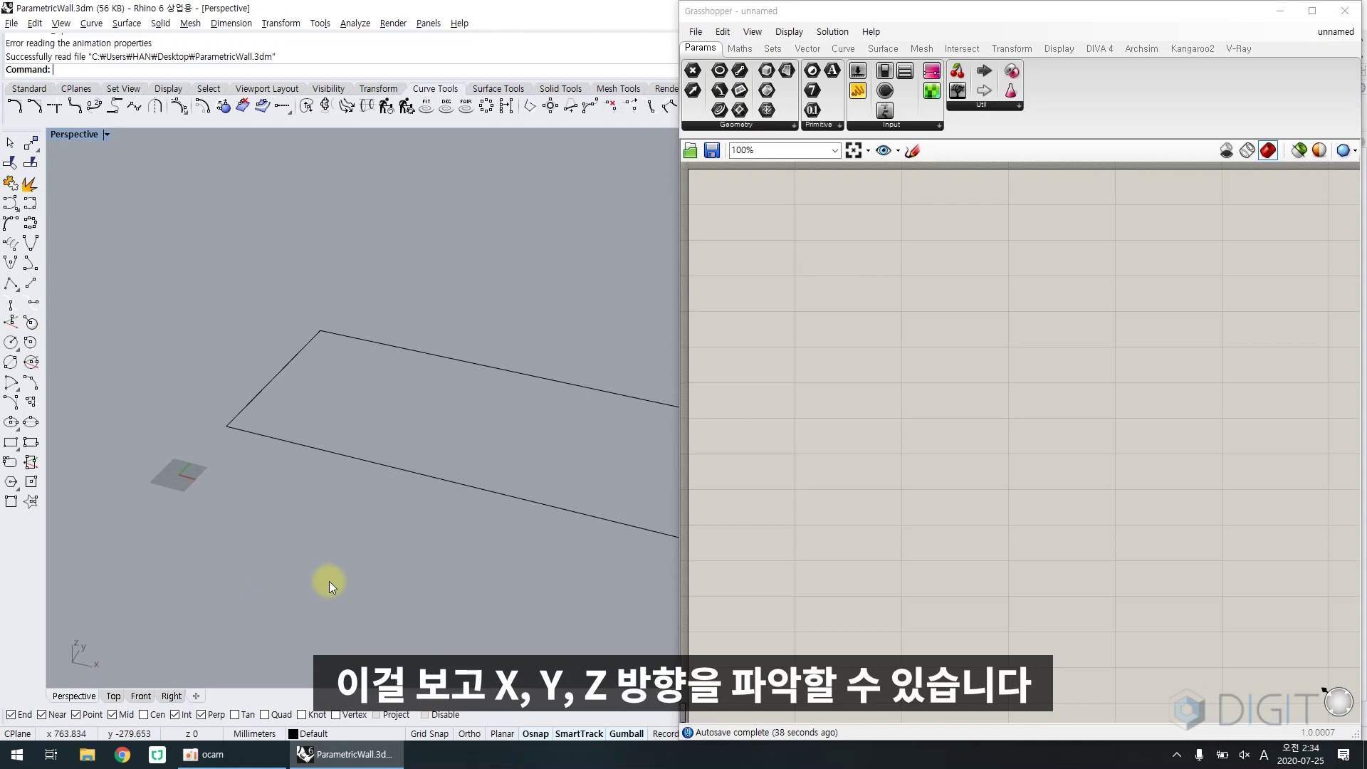
right_drag(329, 581, 396, 600)
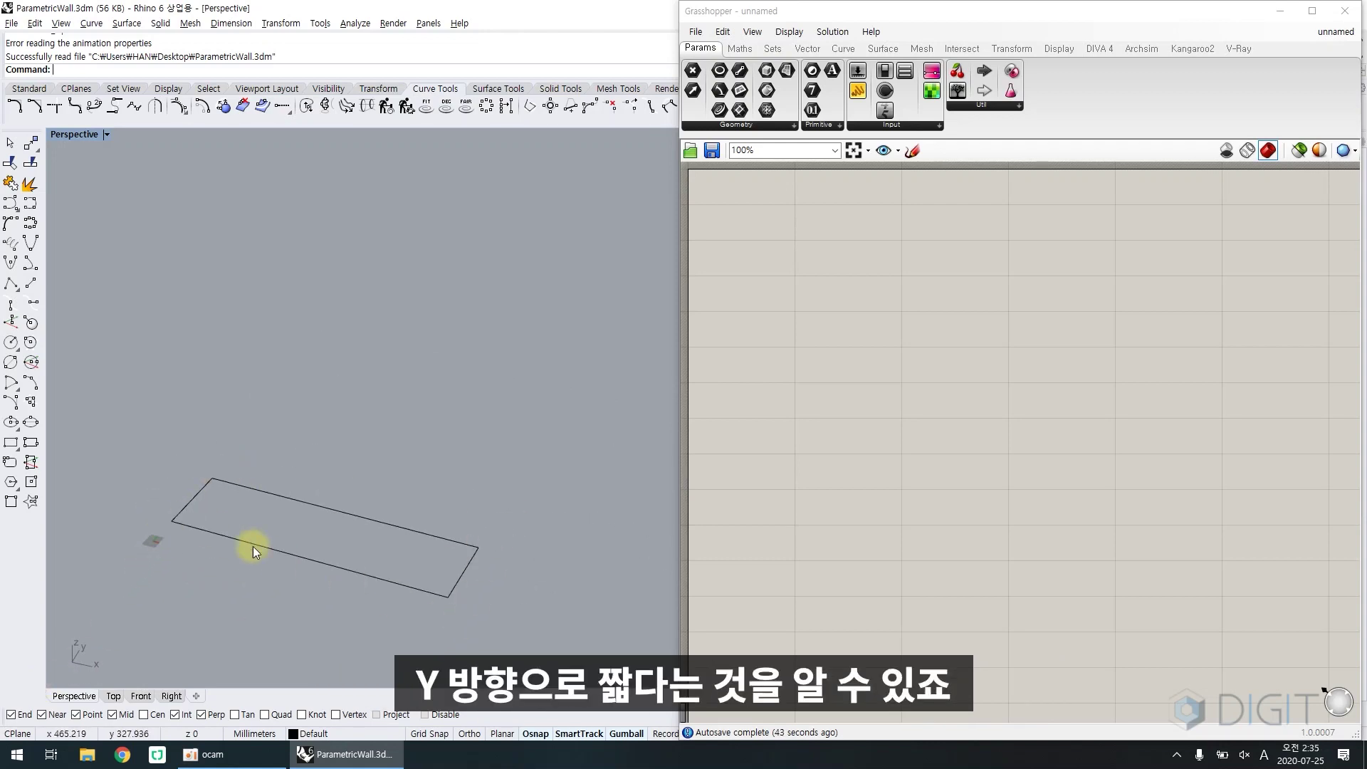
scroll(353, 477, up, 3)
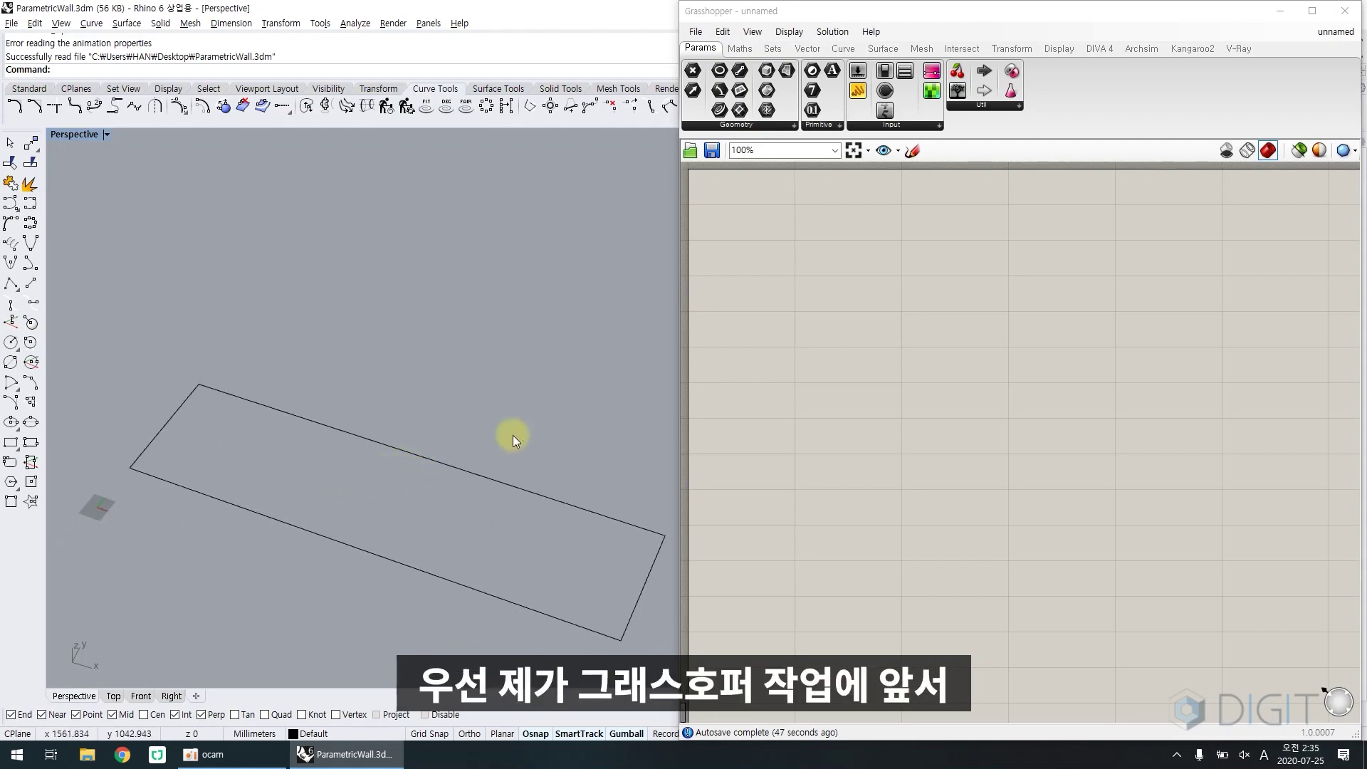
scroll(351, 415, down, 3)
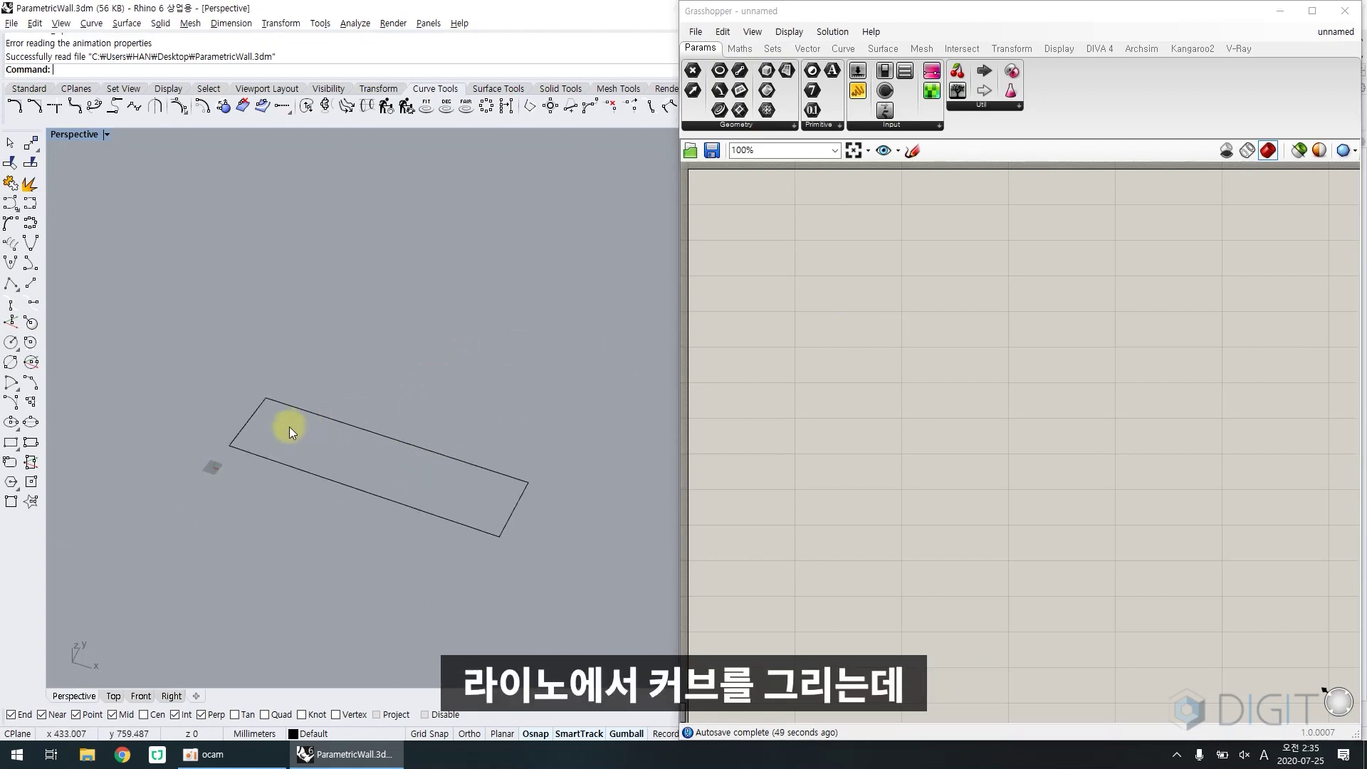
In the Top view, draw a wavy Curve inside the rectangle, starting and ending on its two short sides
click(113, 696)
scroll(352, 514, down, 5)
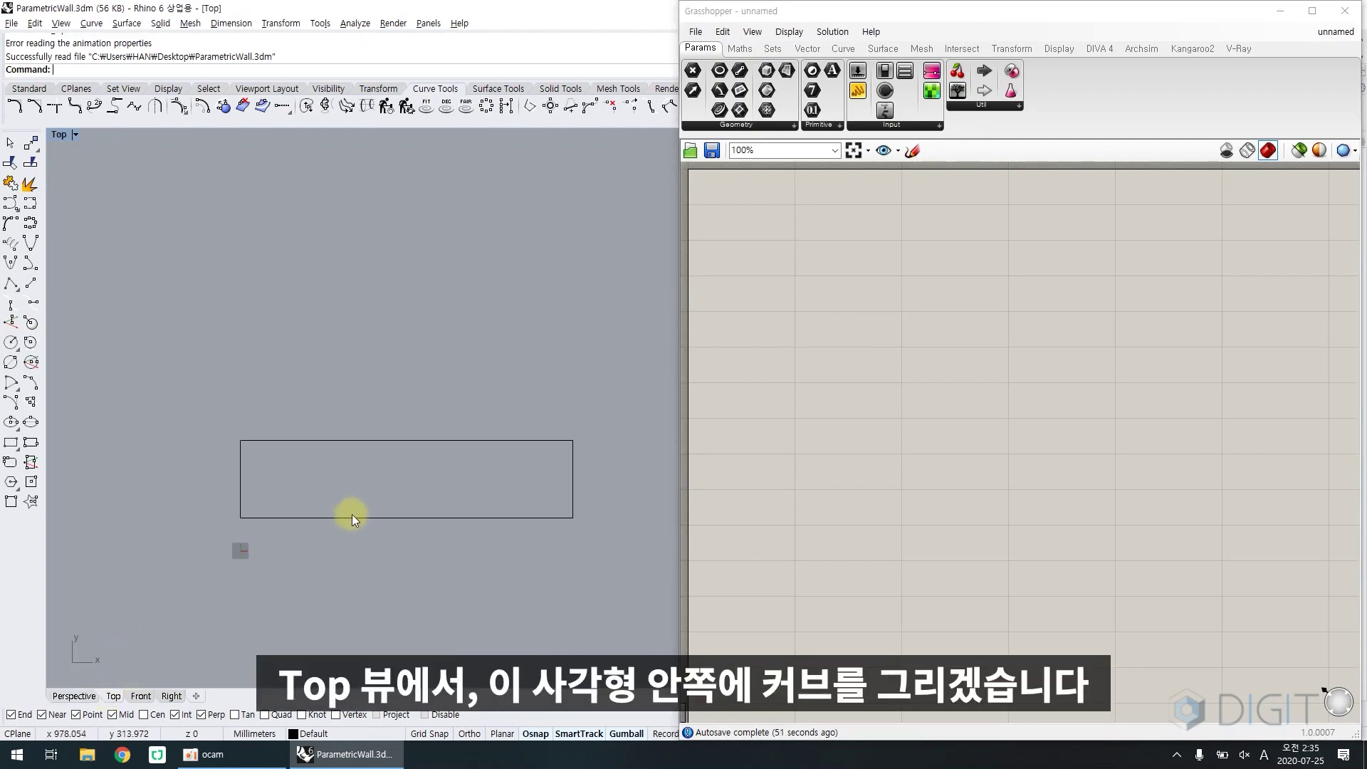
right_drag(352, 515, 328, 506)
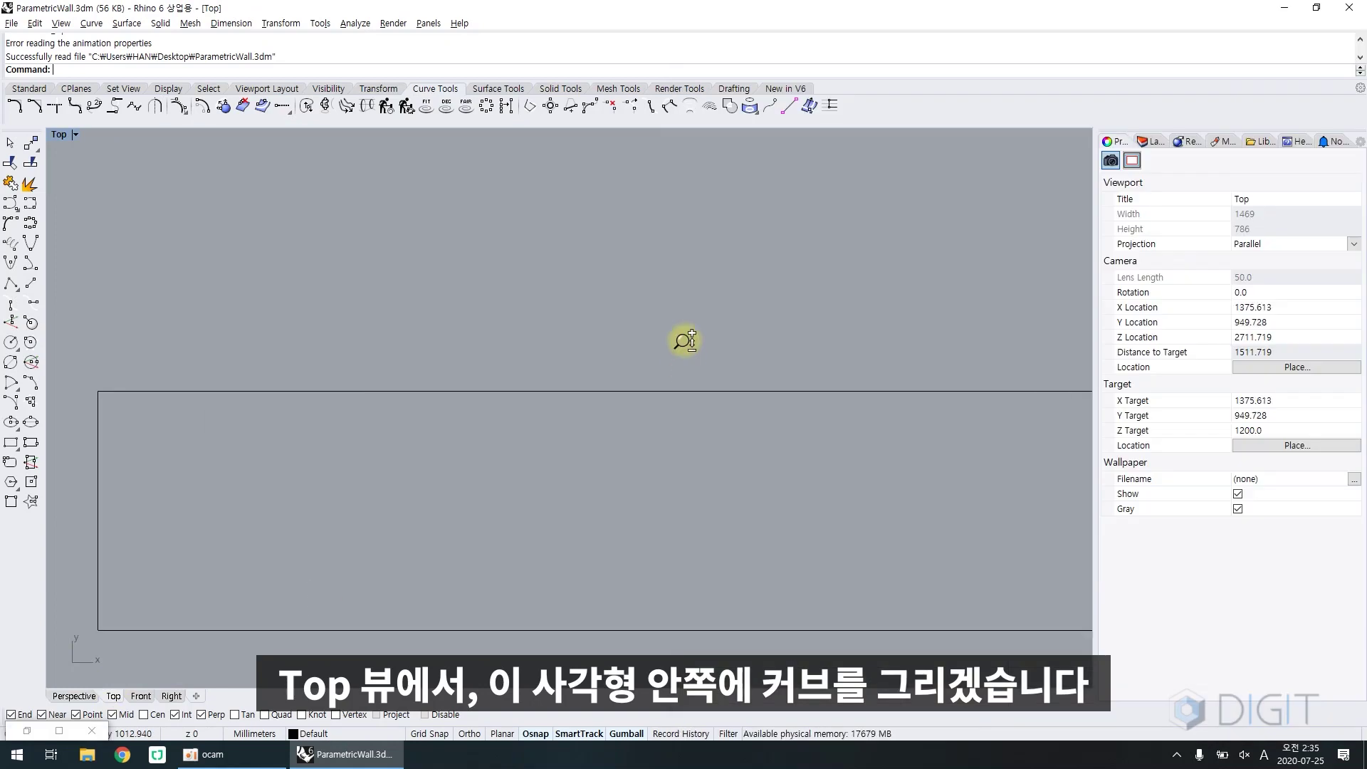
right_drag(681, 341, 639, 301)
scroll(639, 301, down, 5)
right_drag(638, 369, 618, 377)
text(Curve)
key(Return)
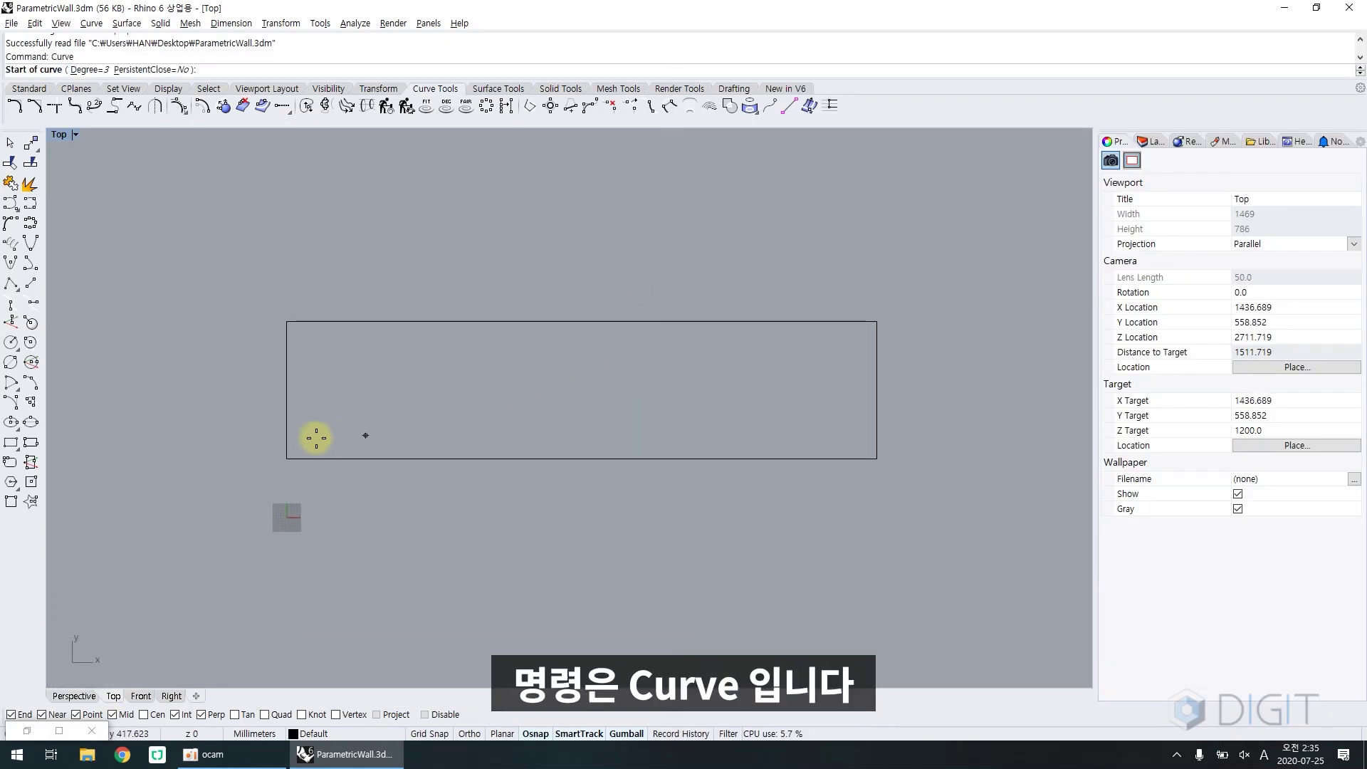
click(287, 436)
click(359, 399)
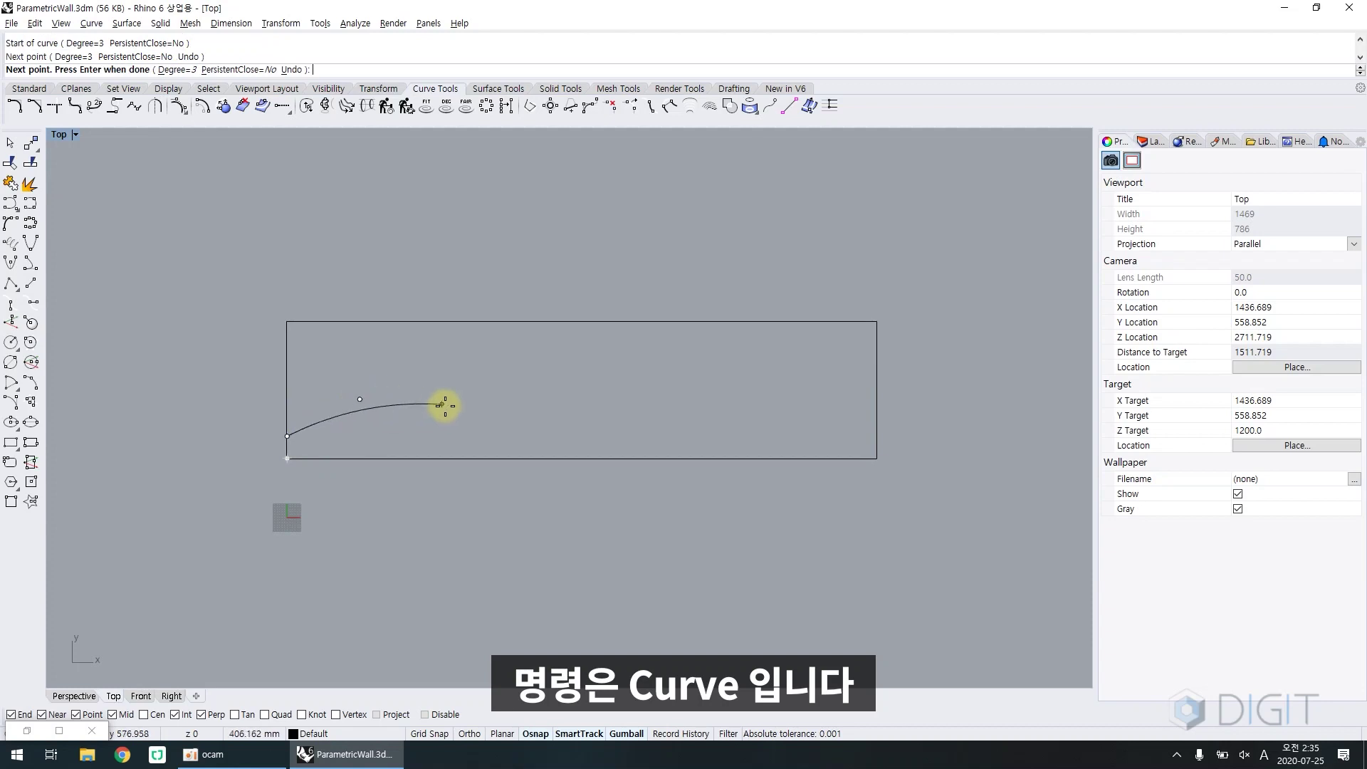
click(449, 406)
click(528, 434)
click(645, 458)
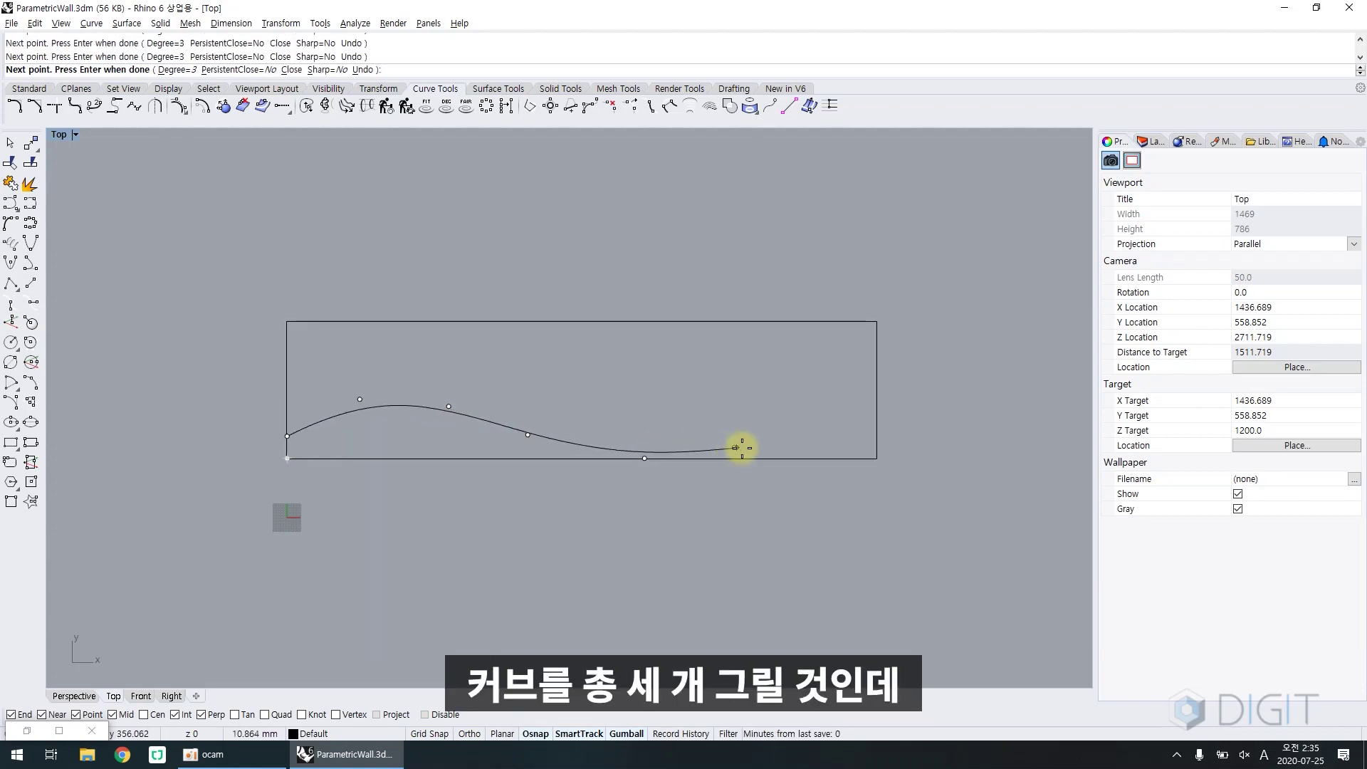
click(875, 366)
key(Return)
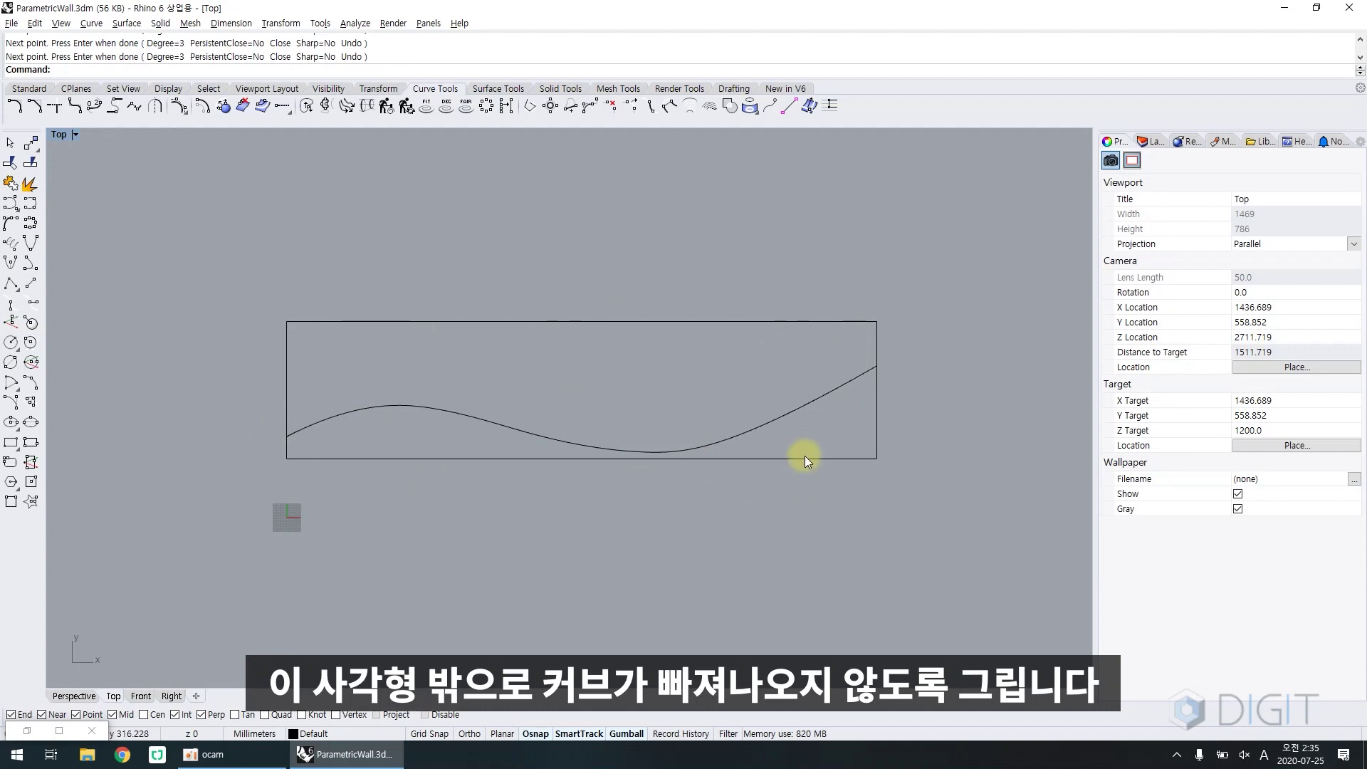
Draw a second wavy curve inside the rectangle that crosses the first and spans between both short sides
click(765, 424)
click(724, 392)
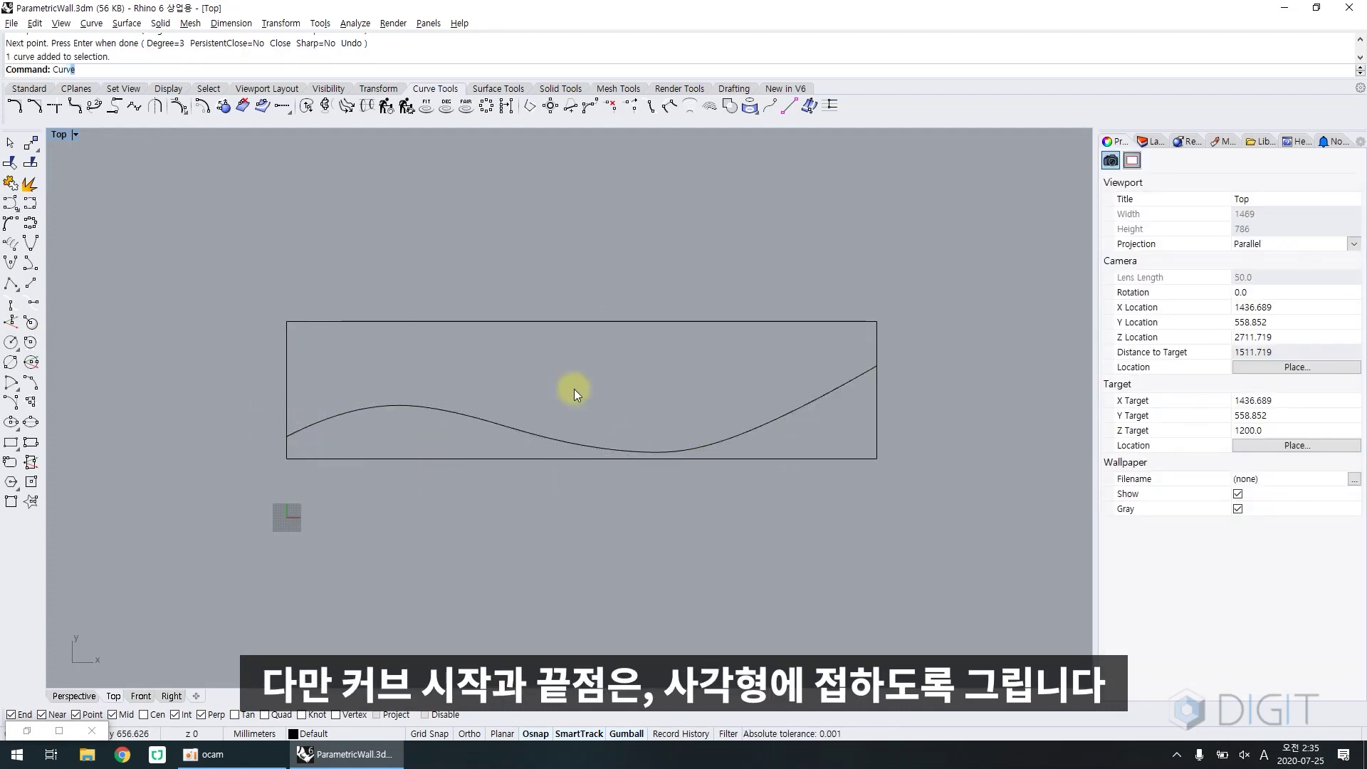
key(Return)
click(287, 360)
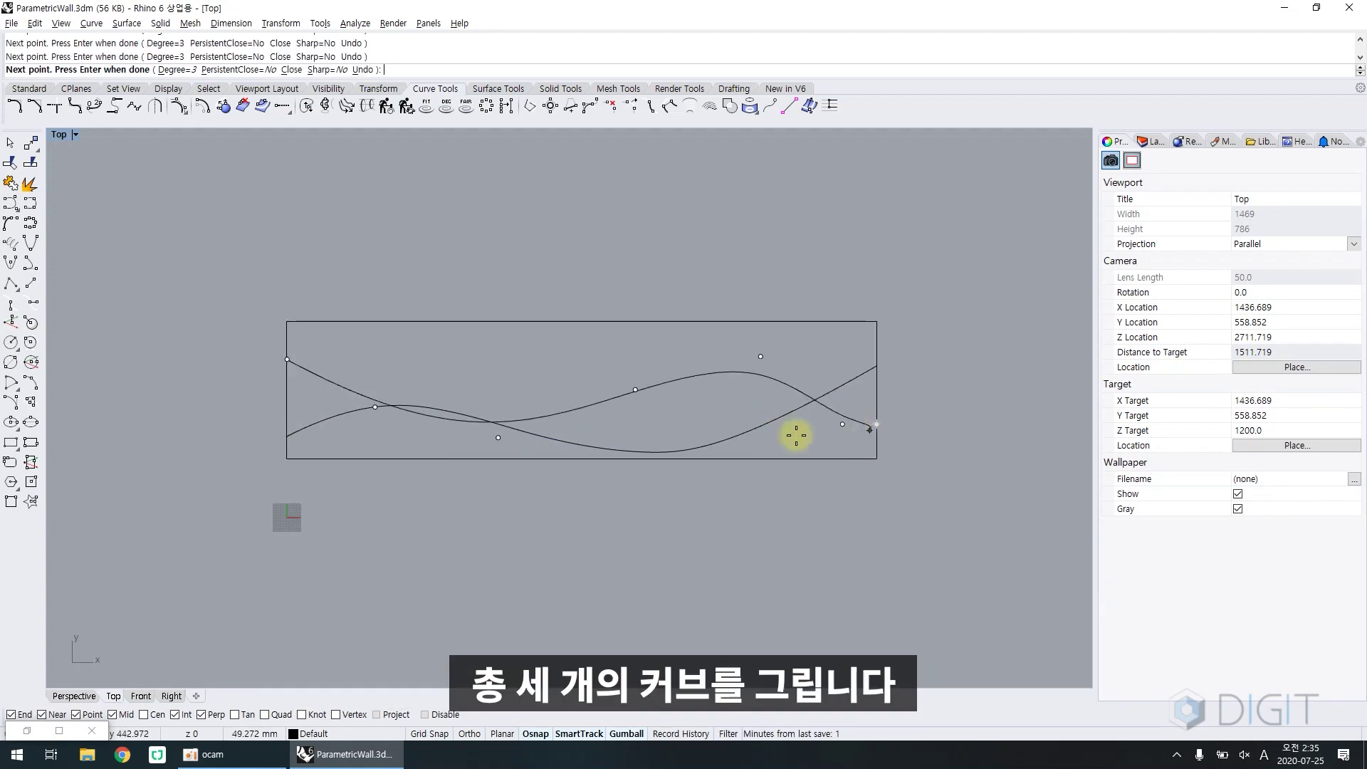
key(Return)
Draw a third wavy curve from the rectangle's short side near the origin to the far end of its back edge
key(Return)
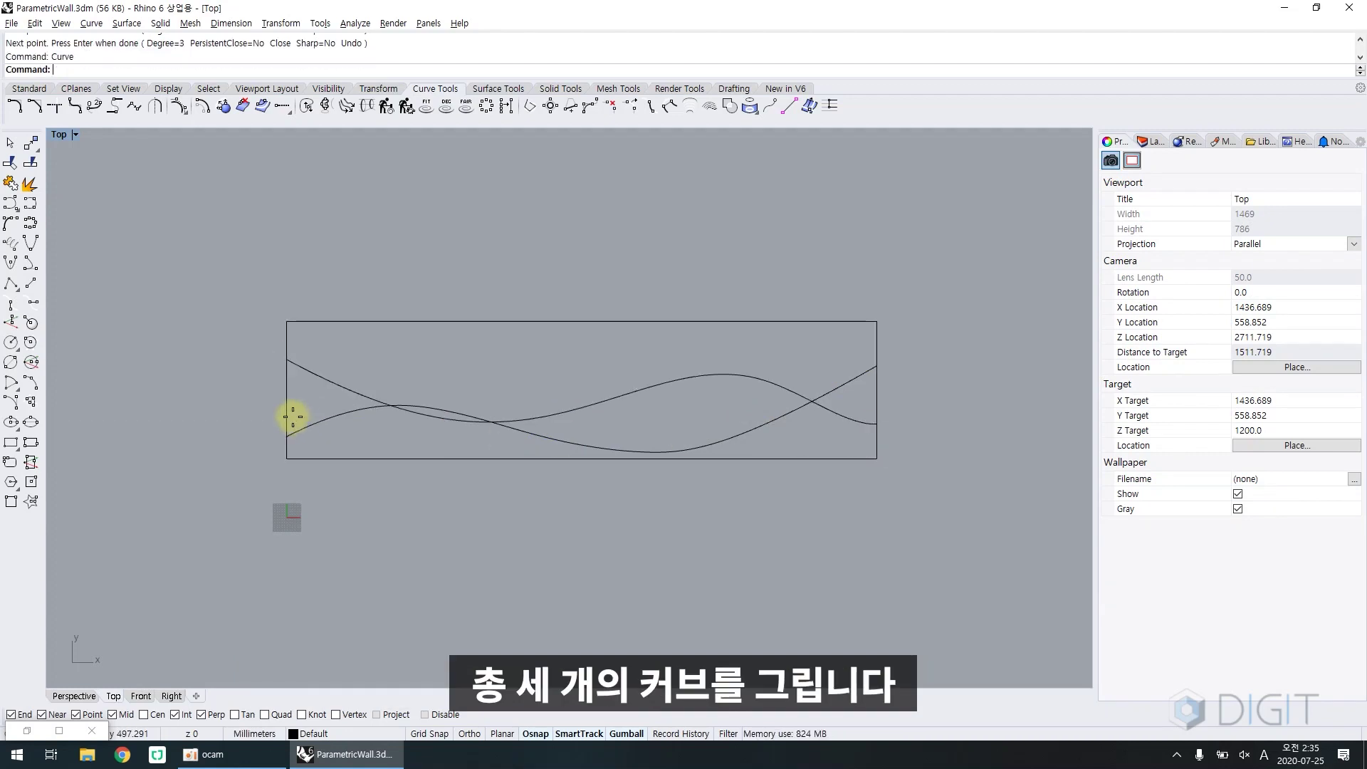
click(287, 413)
click(361, 443)
click(537, 458)
click(634, 391)
click(718, 365)
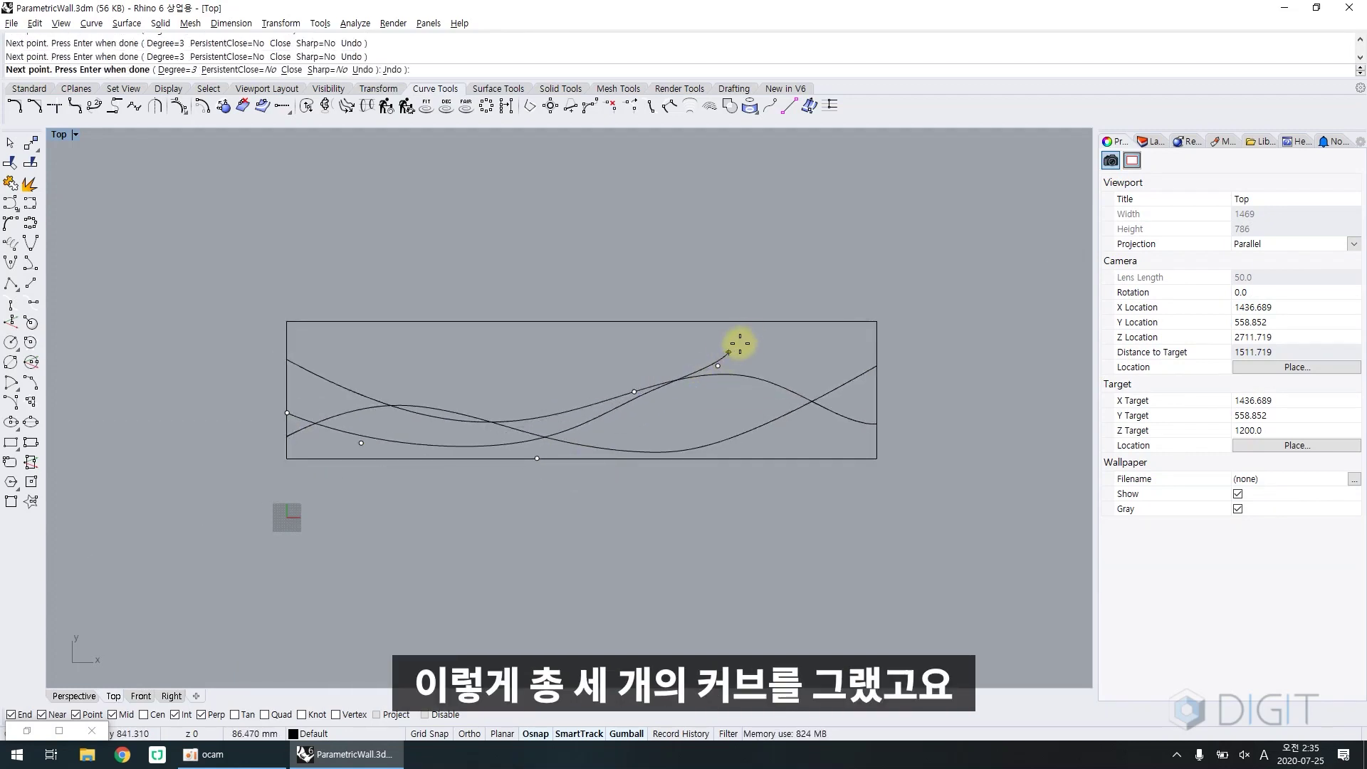
click(769, 321)
click(826, 323)
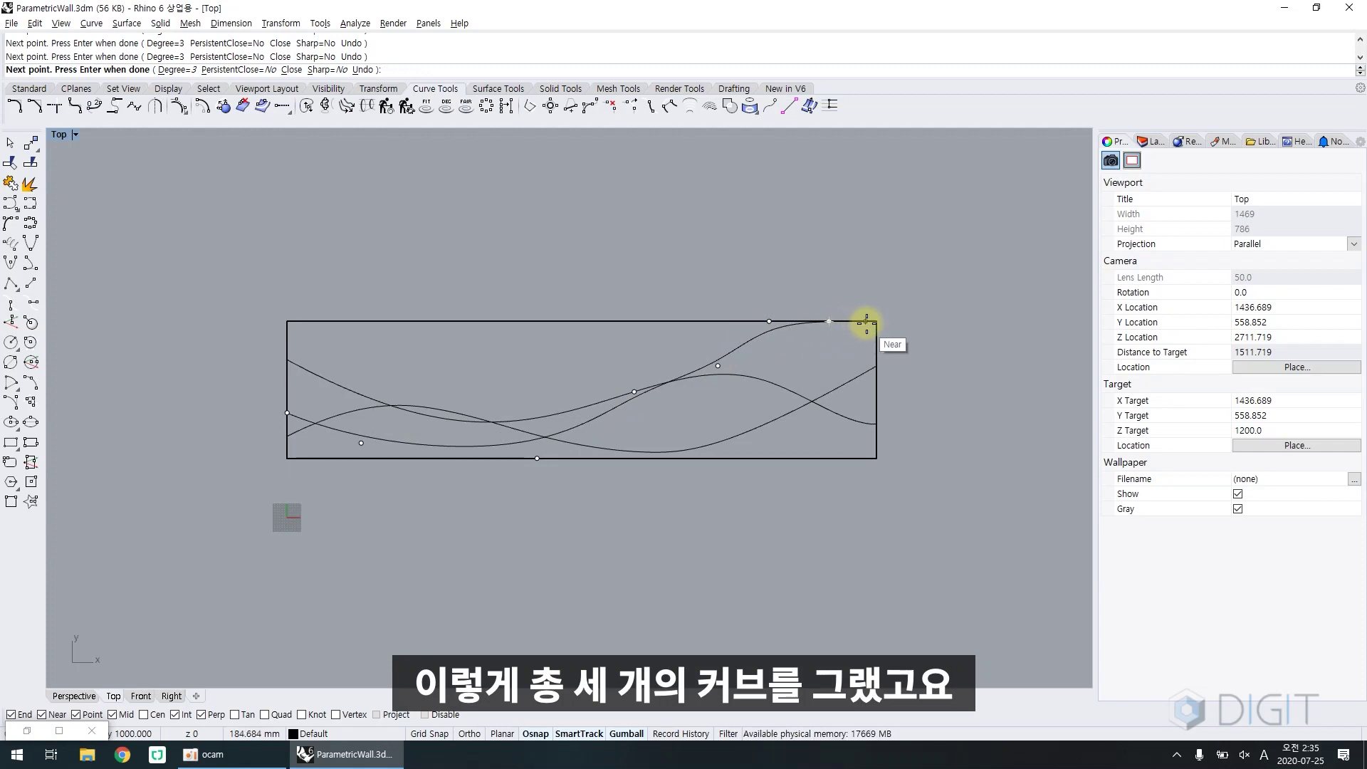
key(Return)
In the Perspective view, move the second and third curves up 1200 mm along Z, leaving the first curve in place
click(87, 695)
right_drag(525, 493, 471, 485)
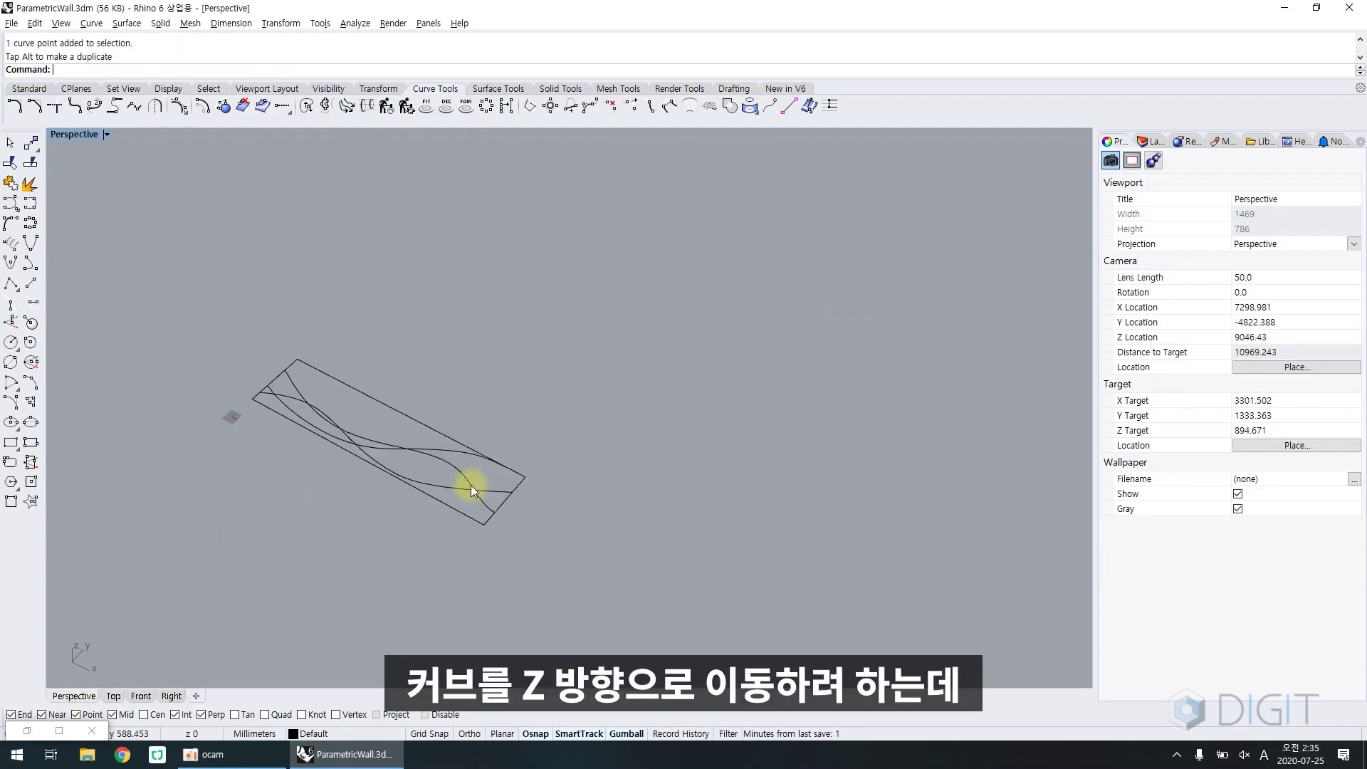
scroll(429, 482, up, 4)
drag(428, 490, 415, 446)
scroll(416, 463, down, 3)
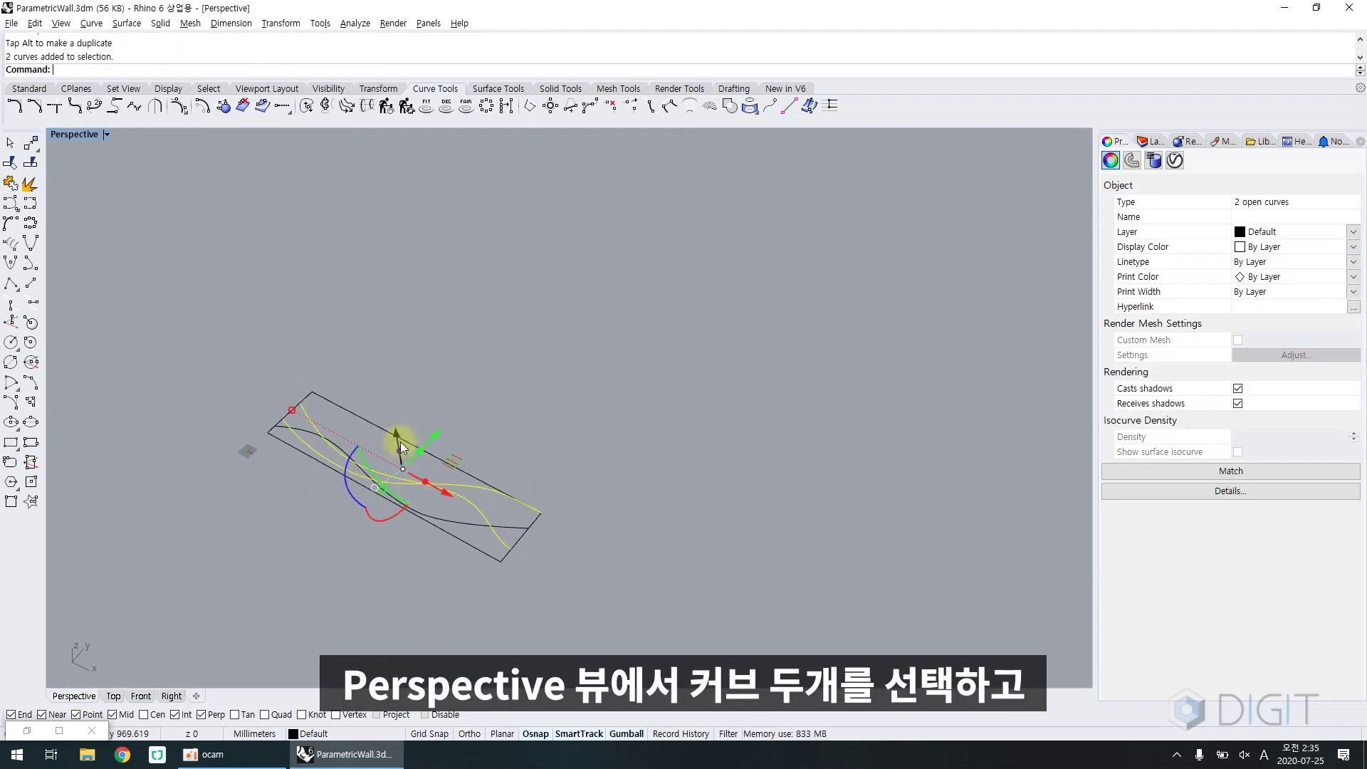
click(400, 442)
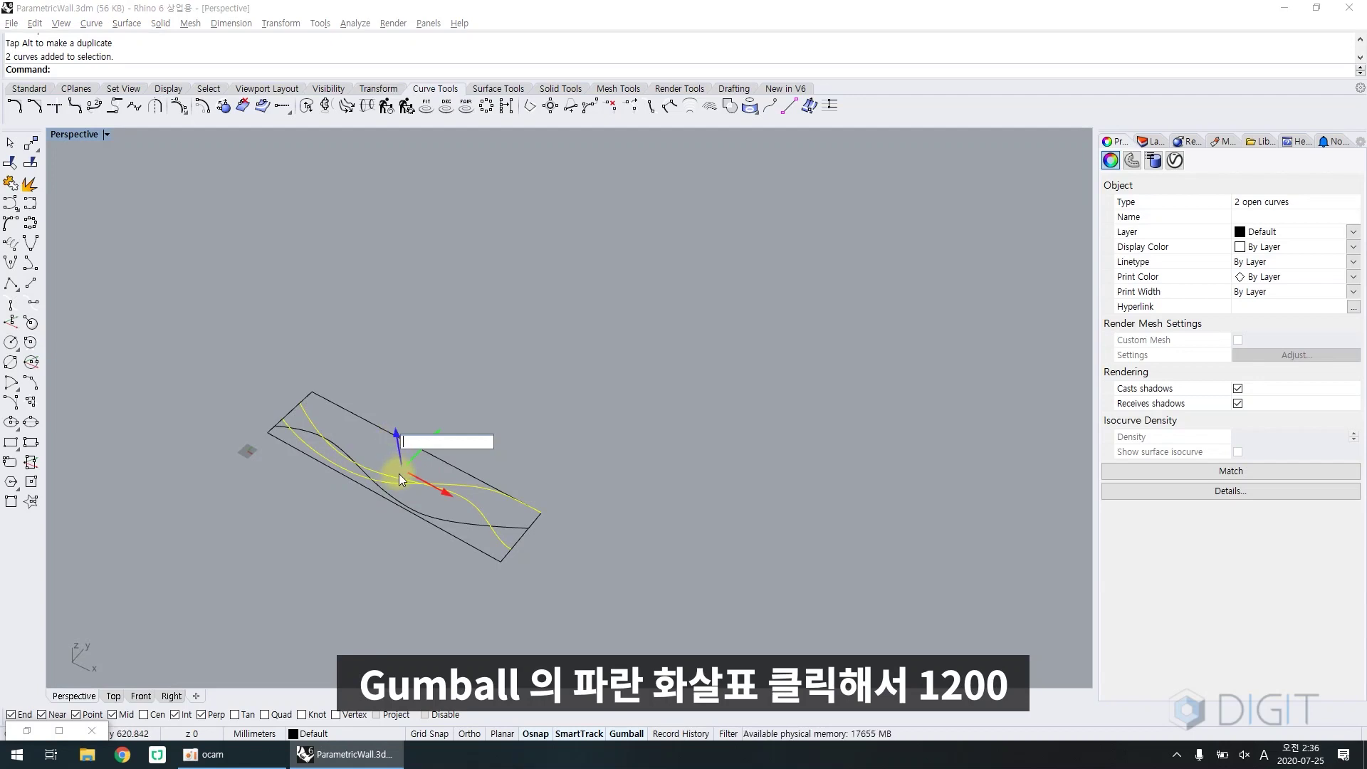
text(1200)
key(Return)
Move only the third of the two raised curves up another 1200 mm along Z
drag(531, 446, 514, 403)
right_drag(502, 428, 462, 395)
click(388, 340)
text(120)
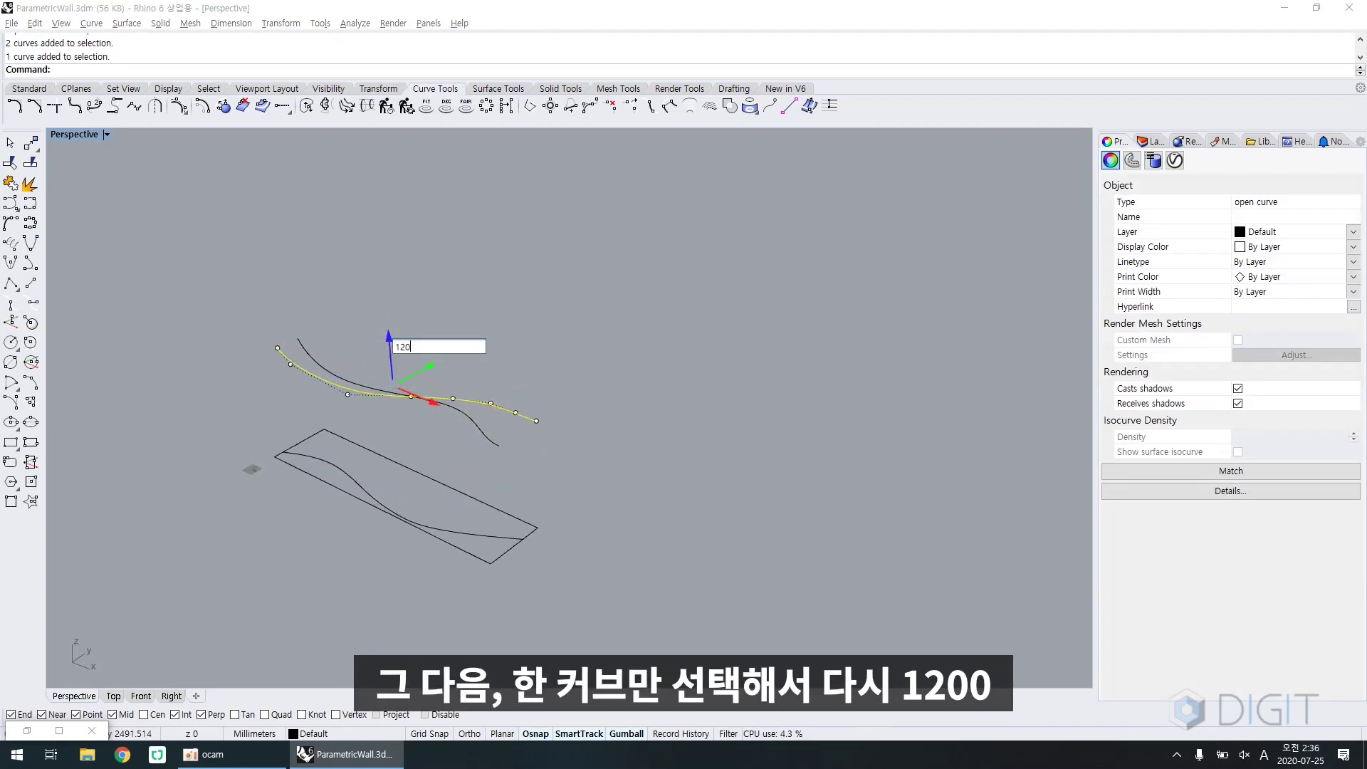
text(0)
key(Return)
key(Escape)
click(403, 464)
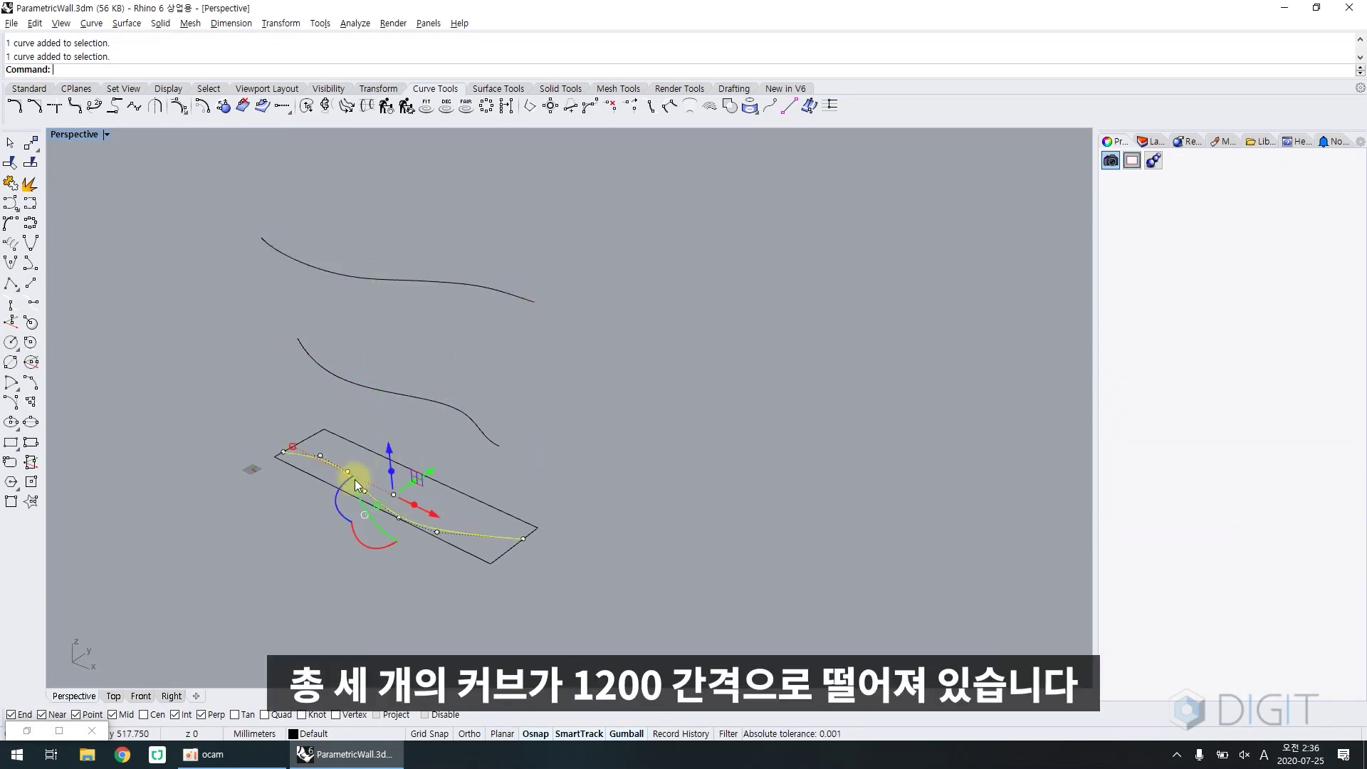
click(366, 387)
click(369, 284)
key(Escape)
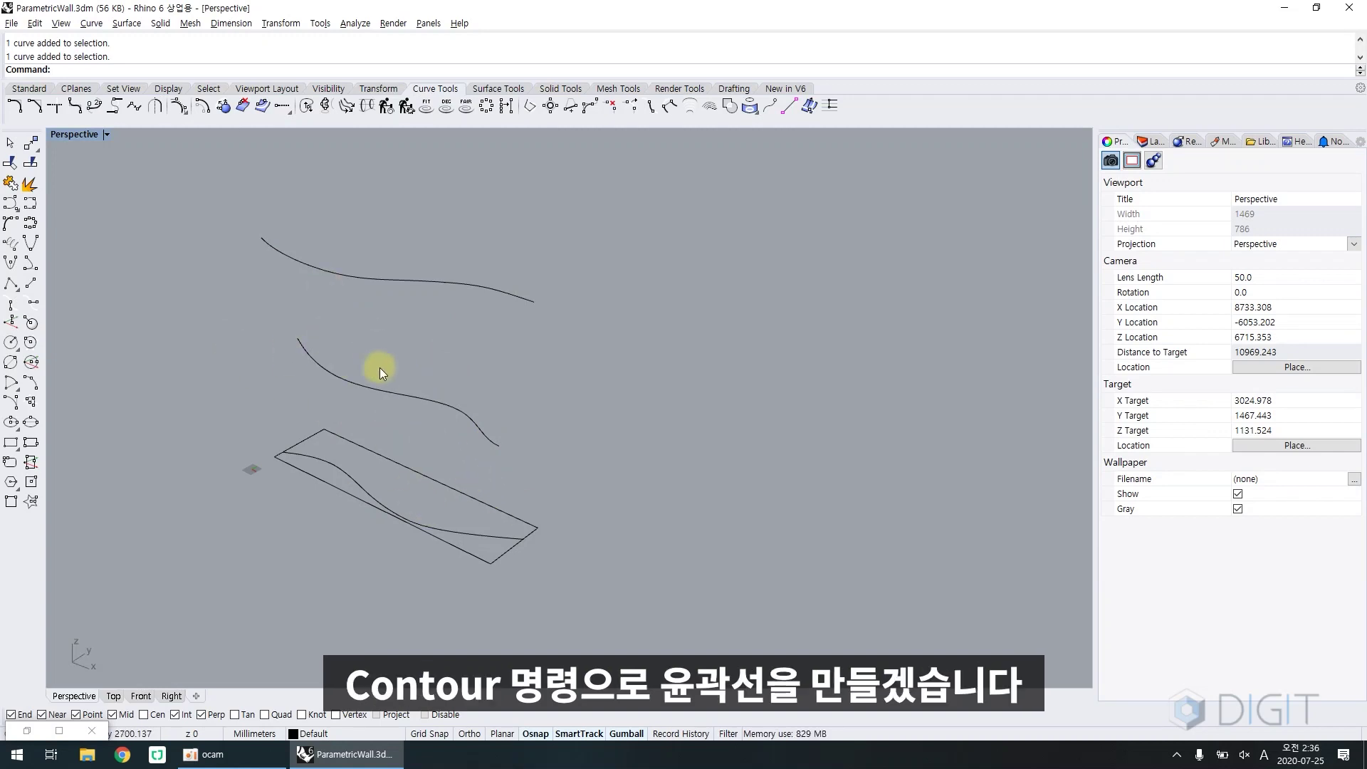
Open Grasshopper beside the Perspective view and frame the three guide curves
text(Grs)
key(Return)
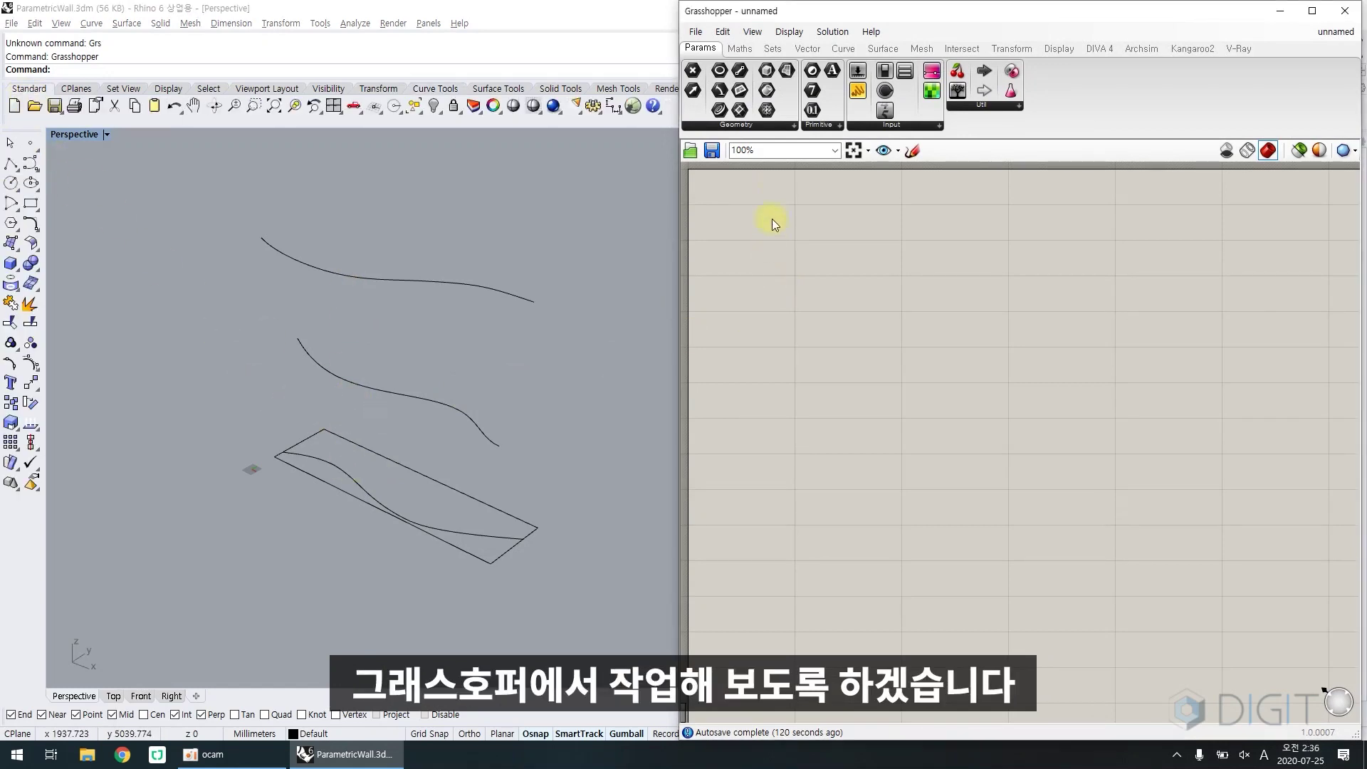
drag(783, 139, 785, 120)
right_drag(473, 374, 436, 401)
scroll(436, 401, up, 4)
shift+right_drag(427, 405, 405, 432)
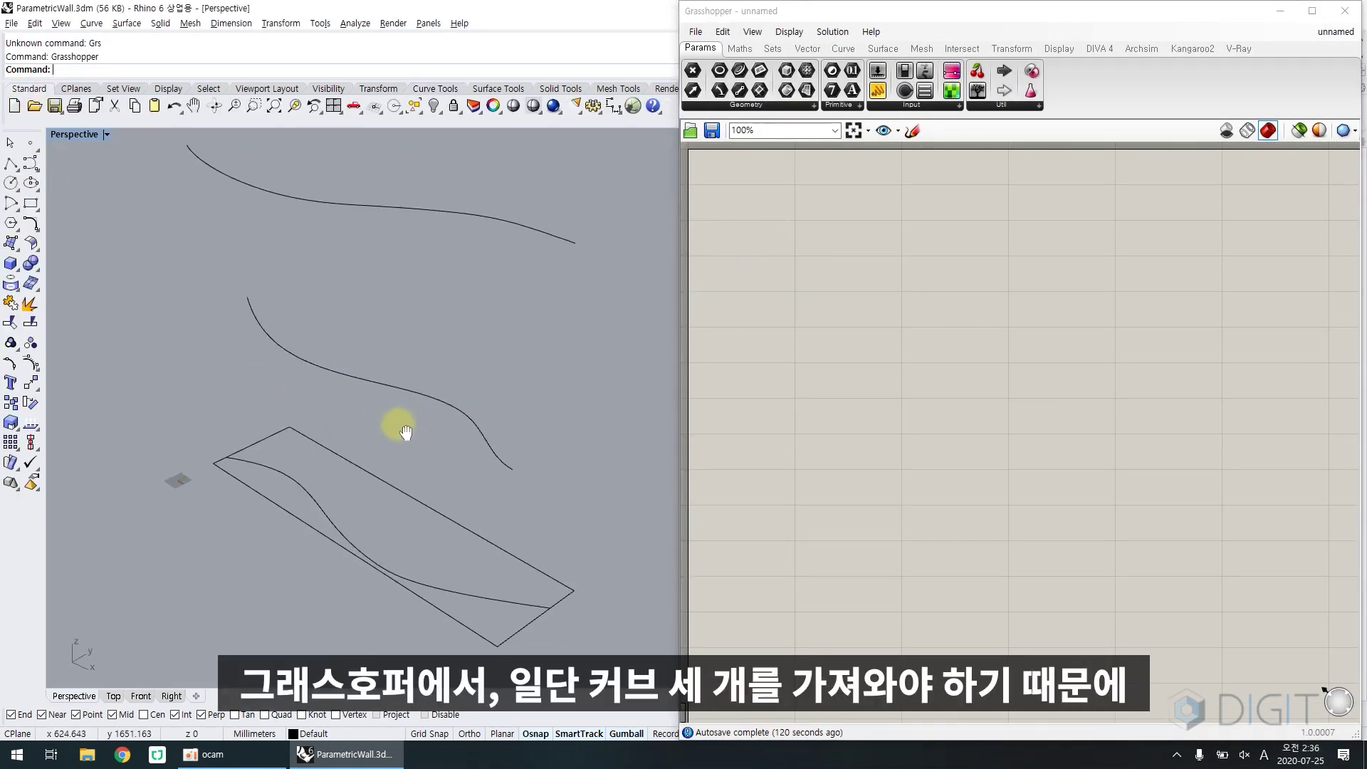
scroll(548, 426, down, 3)
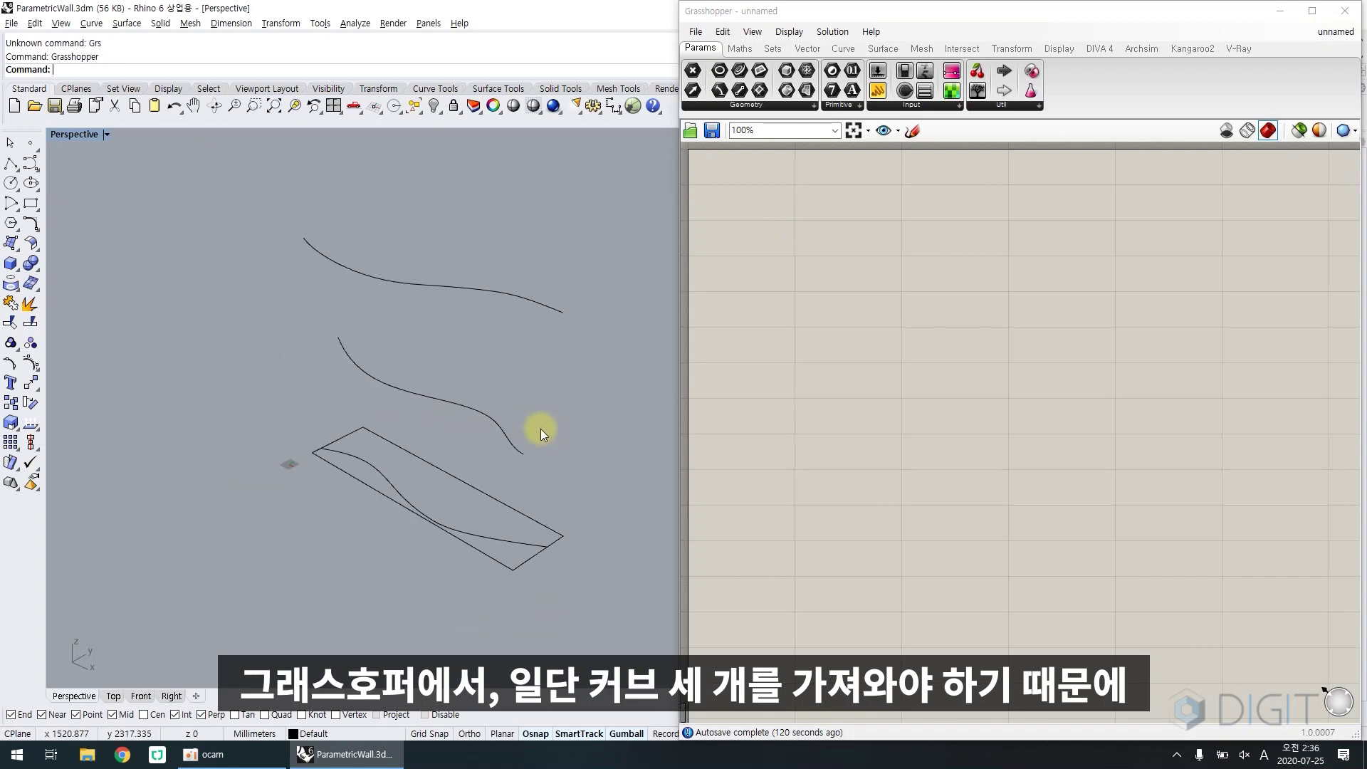
Add a Curve parameter component to the empty canvas and enclose it in a group
double_click(830, 278)
text(curve)
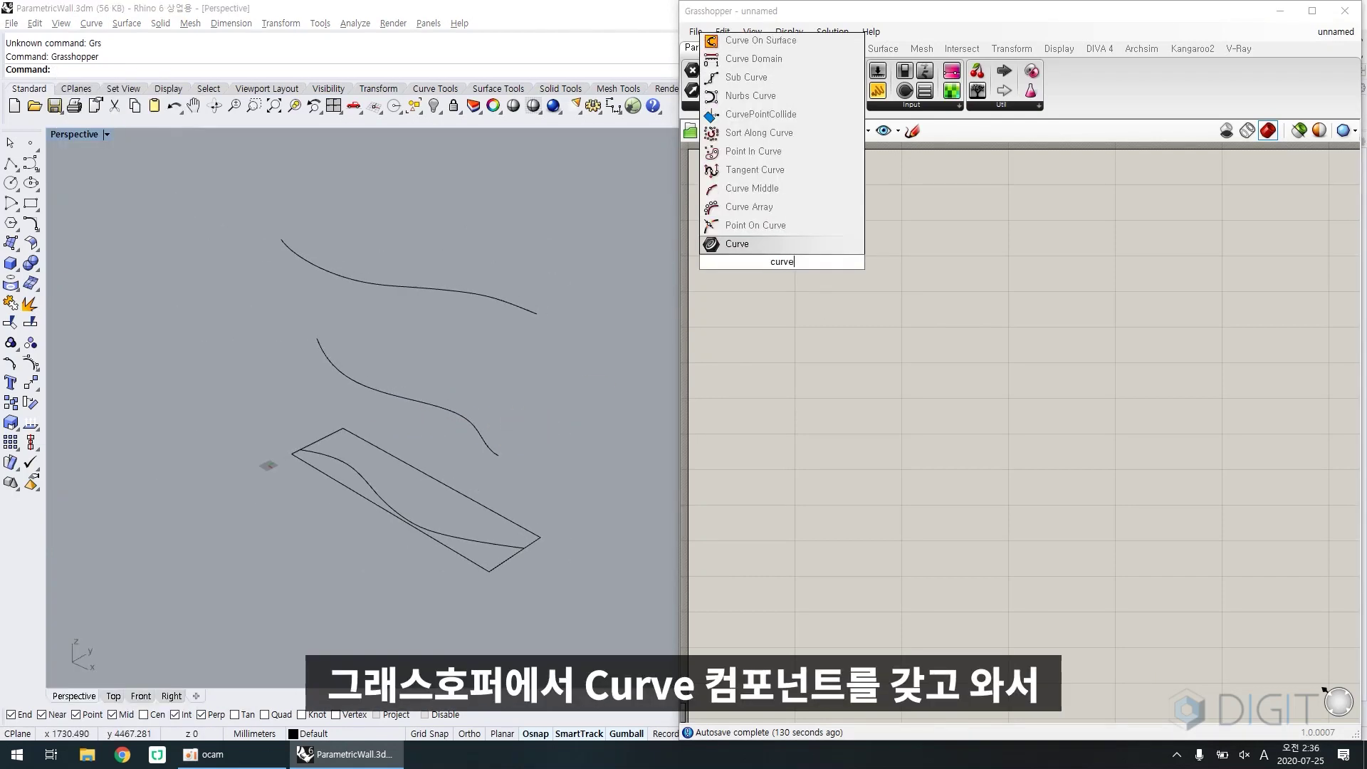
key(Return)
scroll(808, 299, up, 2)
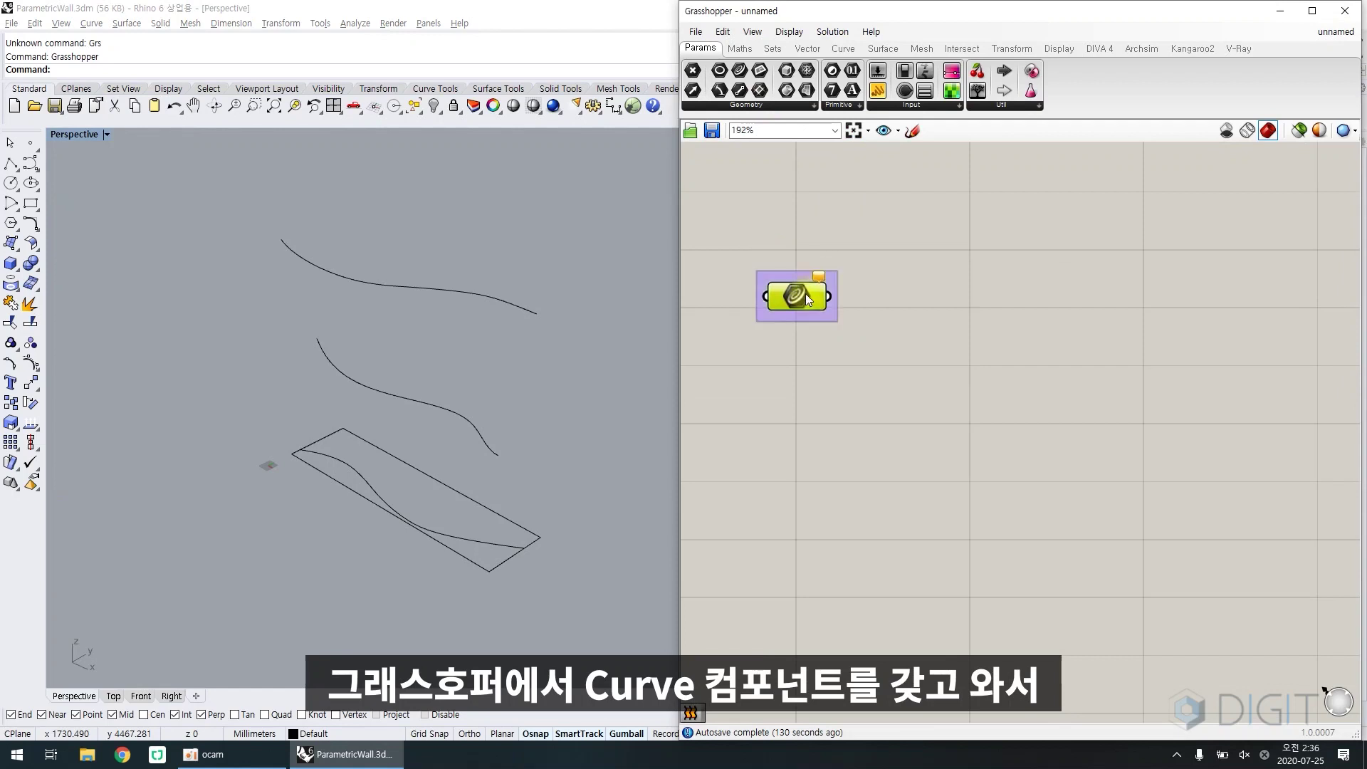
scroll(809, 299, up, 2)
Recolour the group around the Curve parameter turquoise and make that the default group colour
right_click(802, 268)
mouse_move(868, 418)
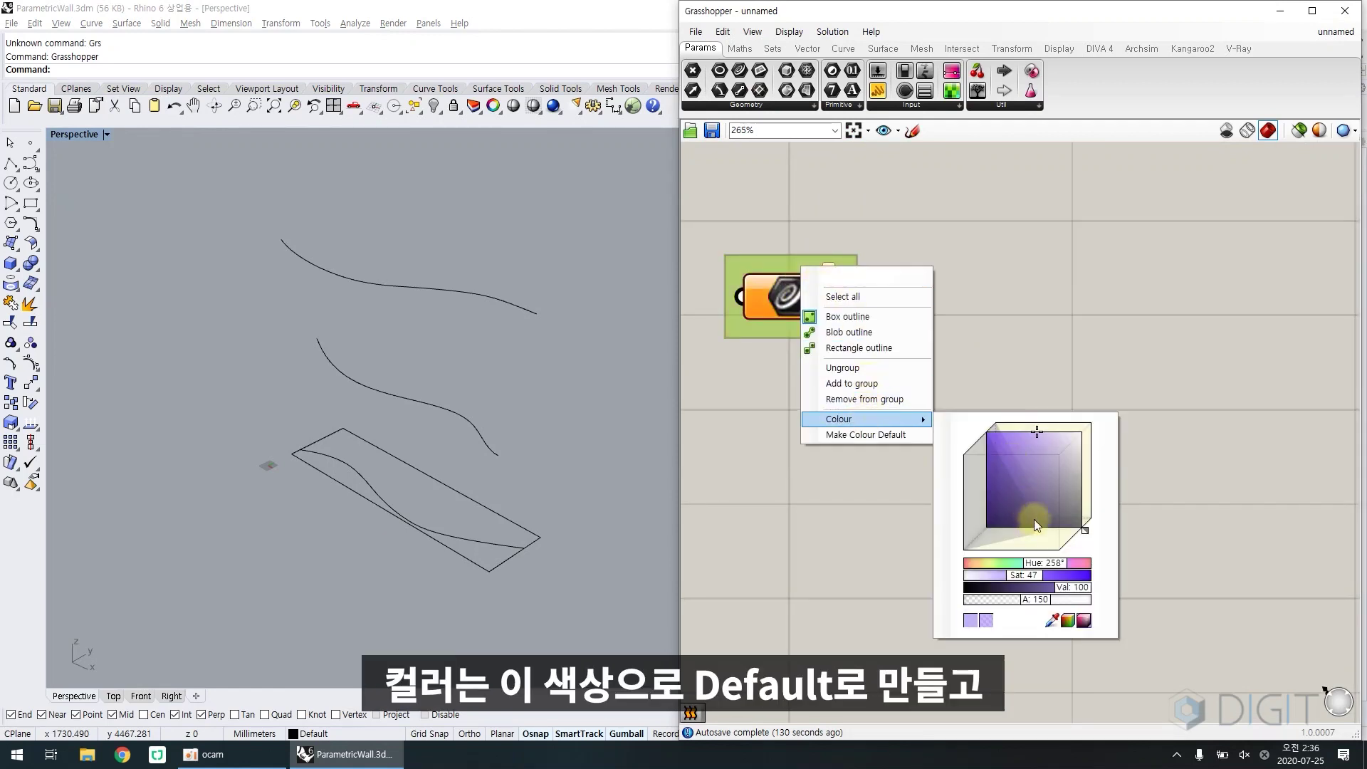
click(1034, 562)
drag(993, 451, 981, 432)
right_click(795, 269)
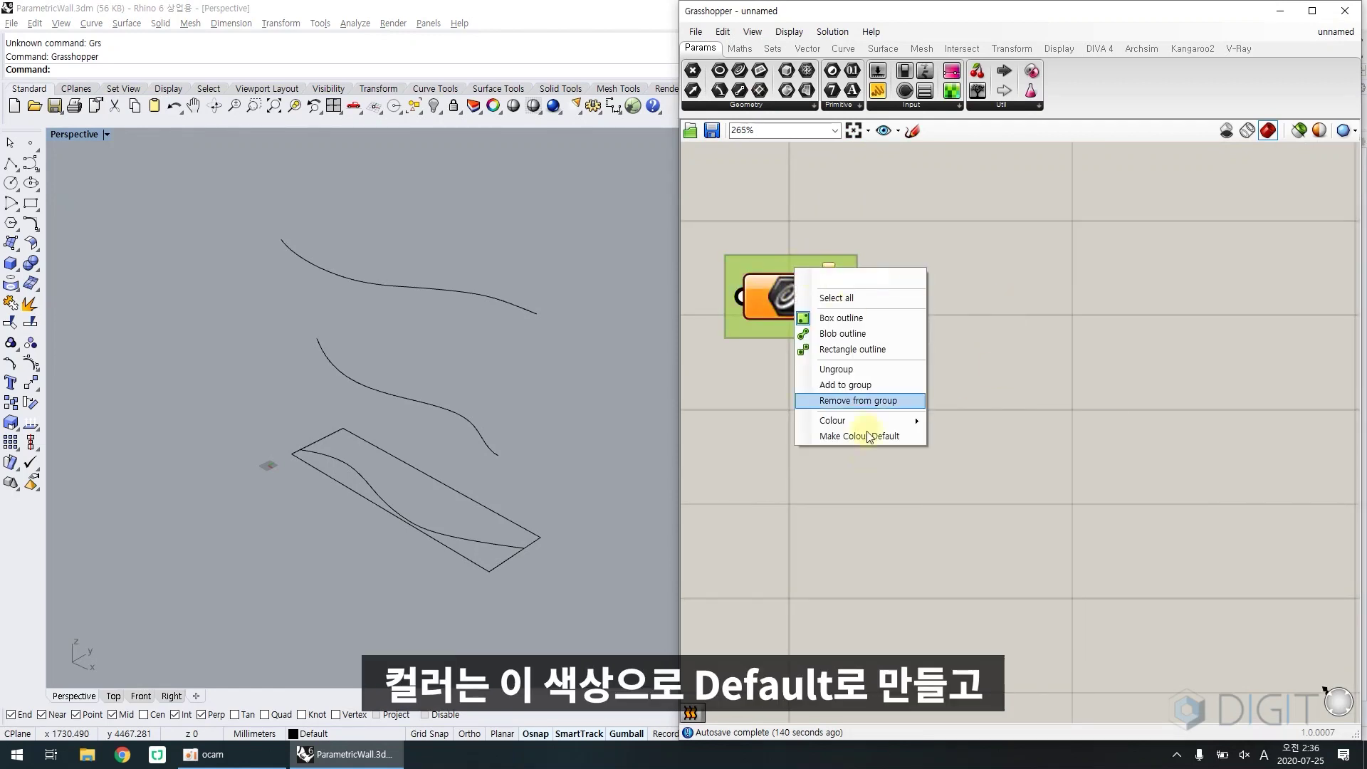
click(866, 435)
right_click(805, 263)
mouse_move(901, 417)
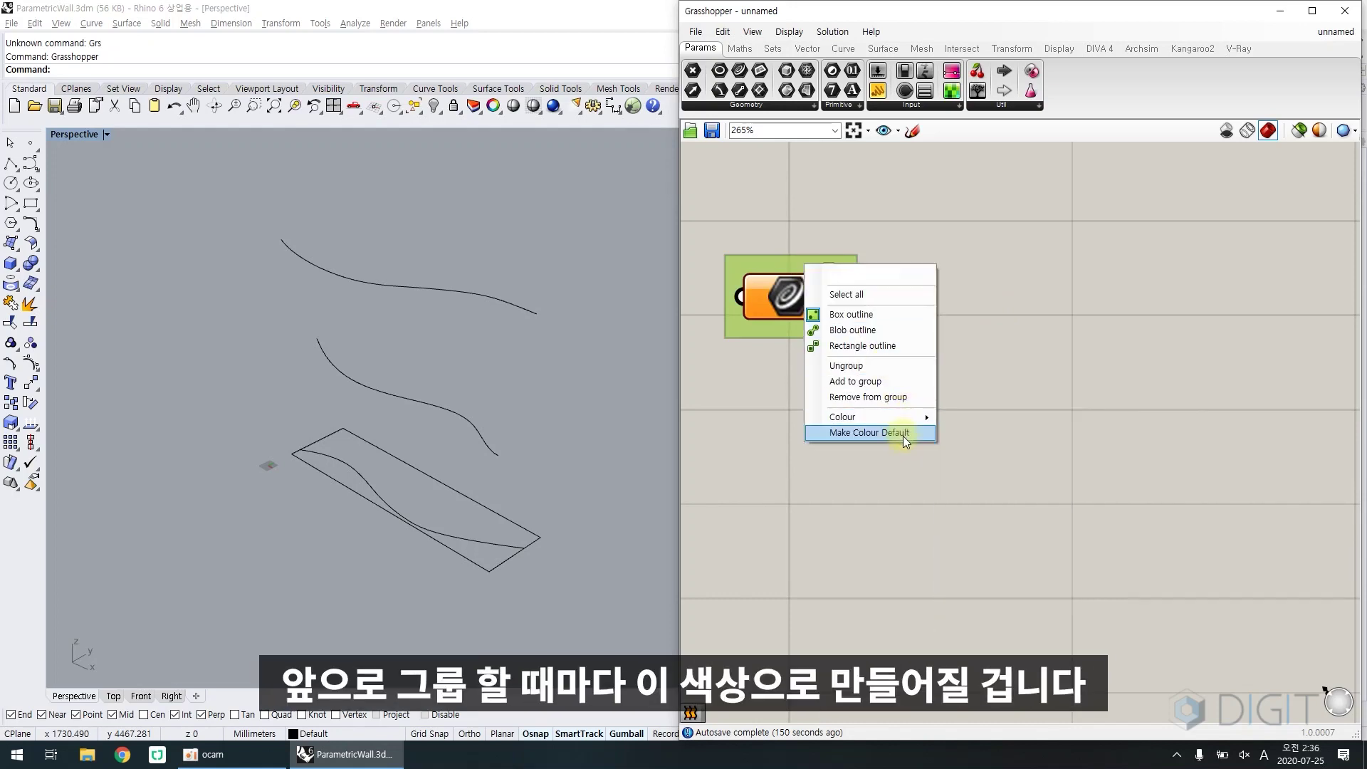
click(902, 436)
Title the group around the Curve parameter "Curve"
drag(808, 264, 810, 284)
click(807, 273)
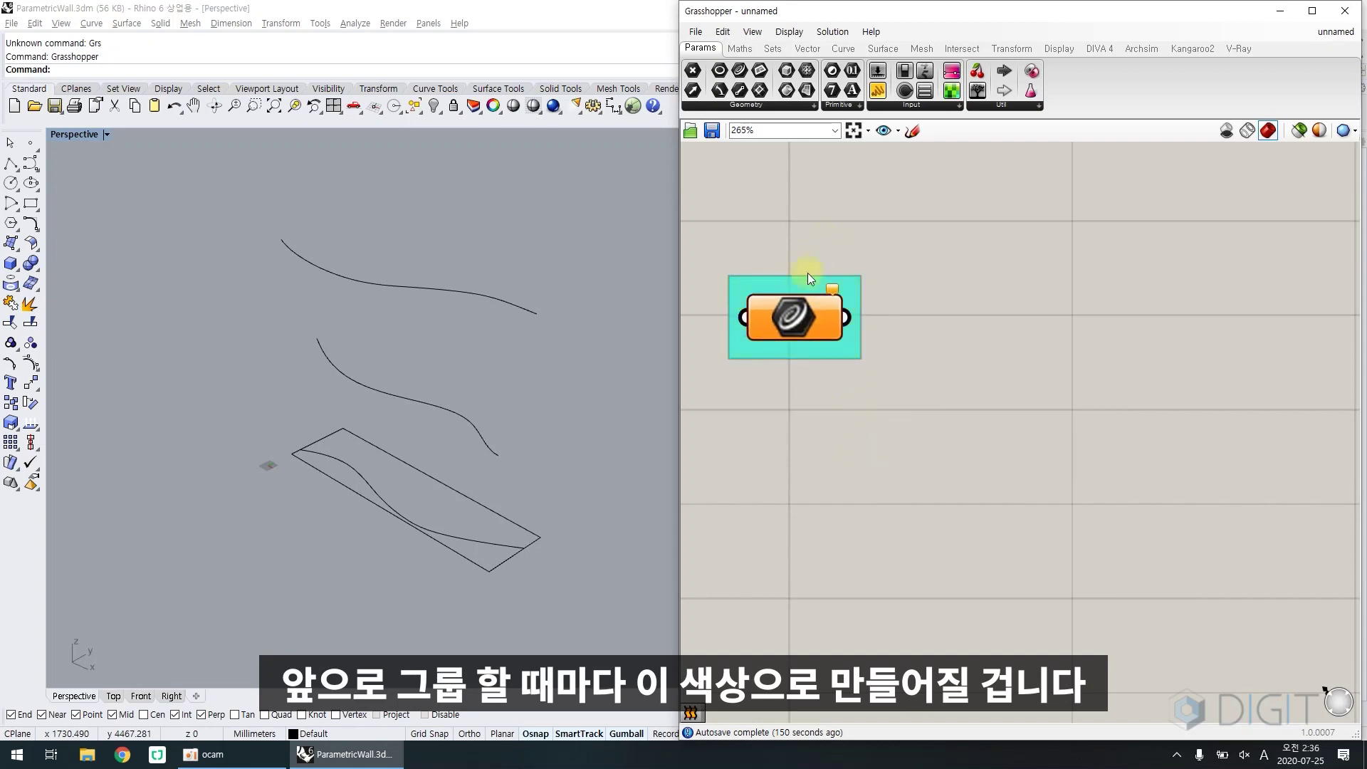
right_click(810, 279)
text(Curve)
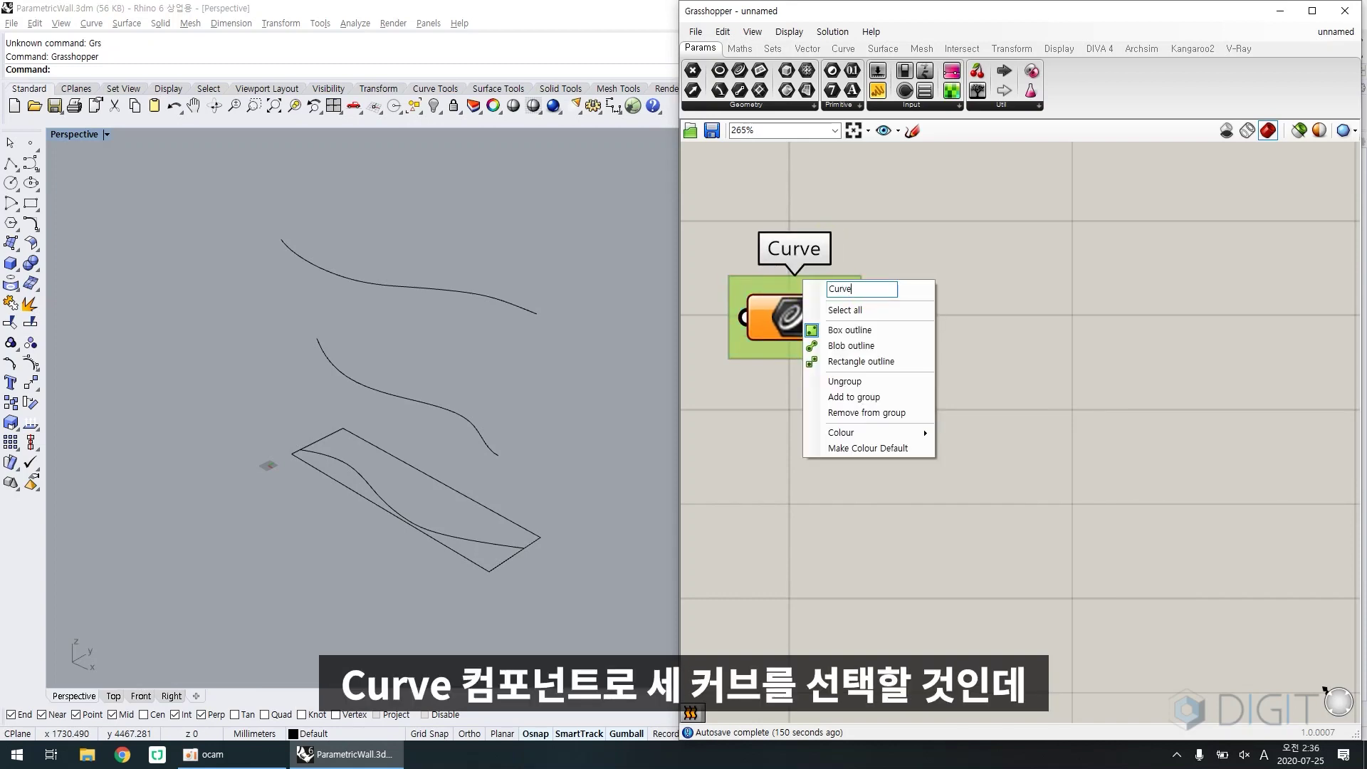
key(Return)
Reference the three wavy guide curves, from lowest to highest, in the Curve parameter as multiple curves
right_drag(811, 318, 801, 316)
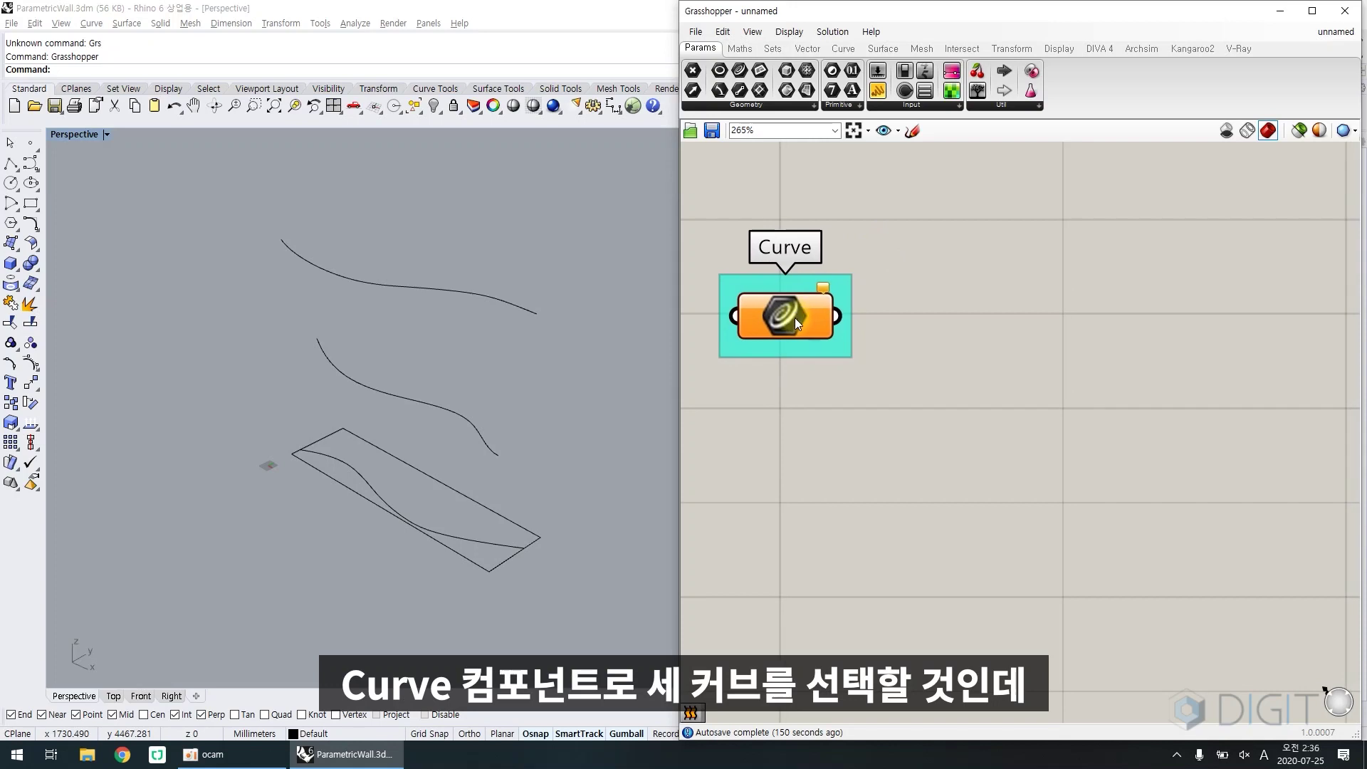
right_click(796, 320)
click(886, 530)
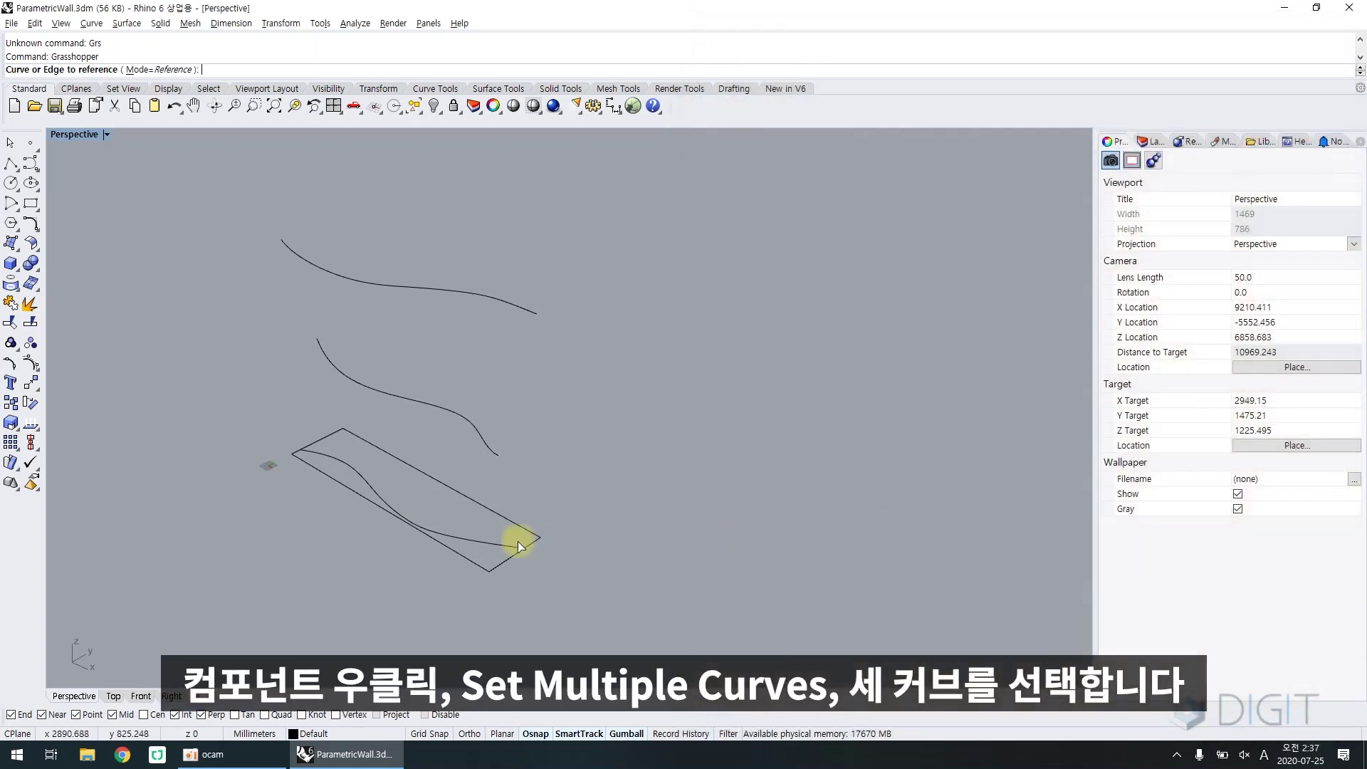
click(519, 543)
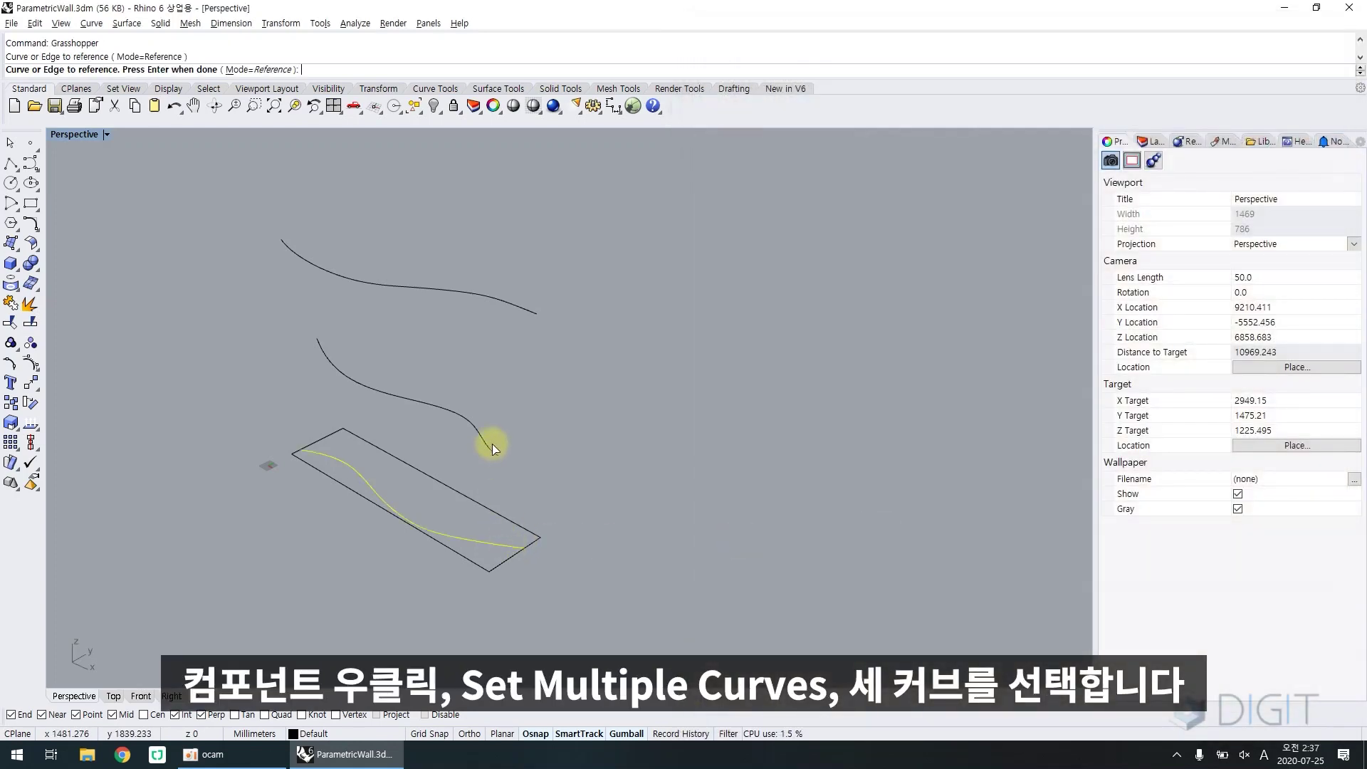
click(492, 445)
click(524, 319)
key(Return)
Add a Panel fed by the Curve parameter and widen it so each referenced curve fits on one line
double_click(965, 394)
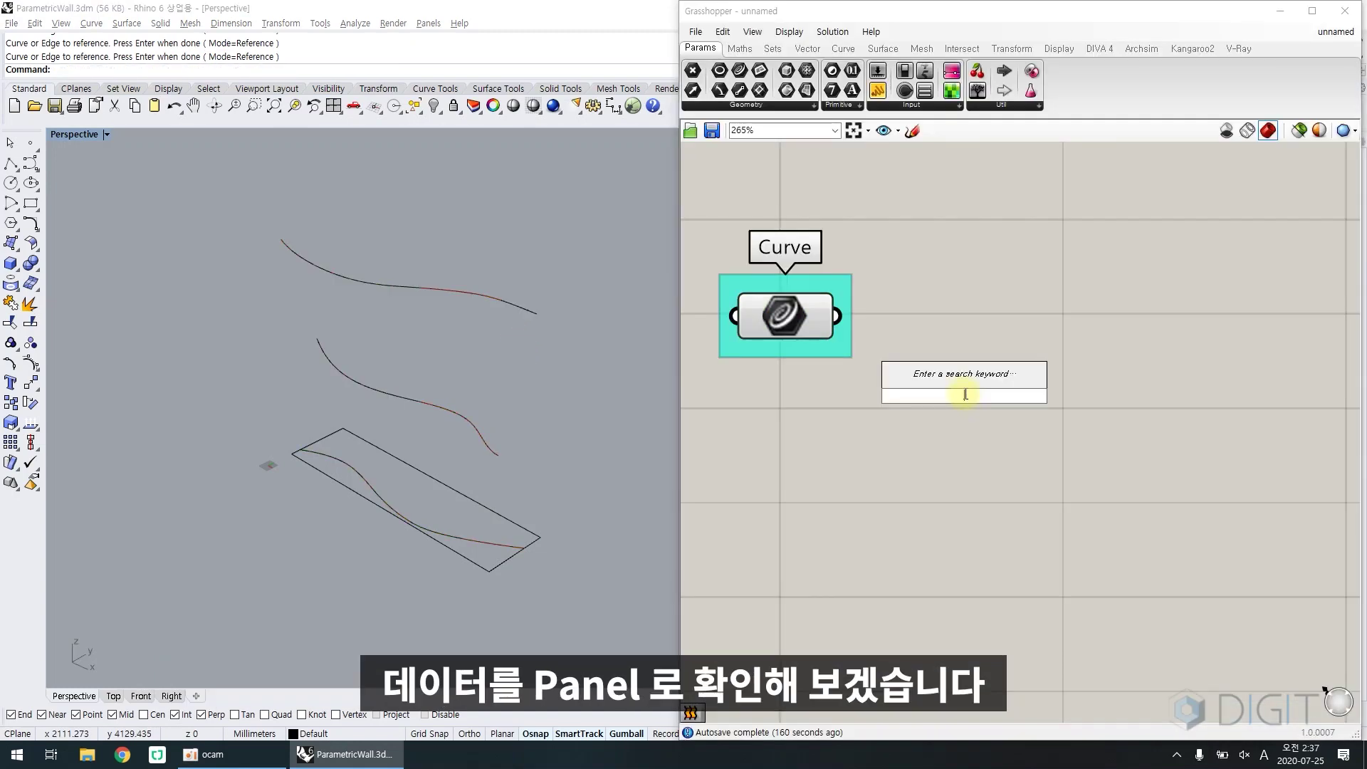
text(panel)
key(Return)
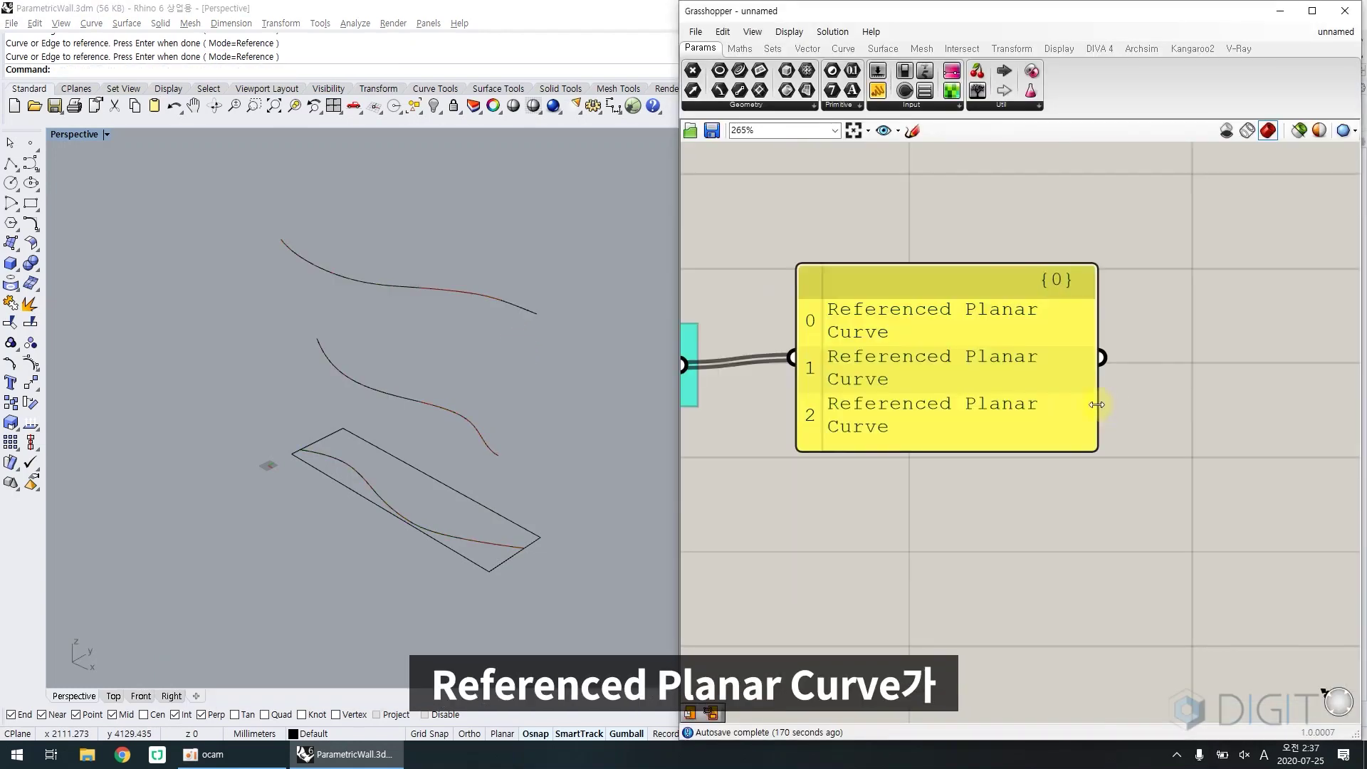
drag(1097, 405, 1132, 391)
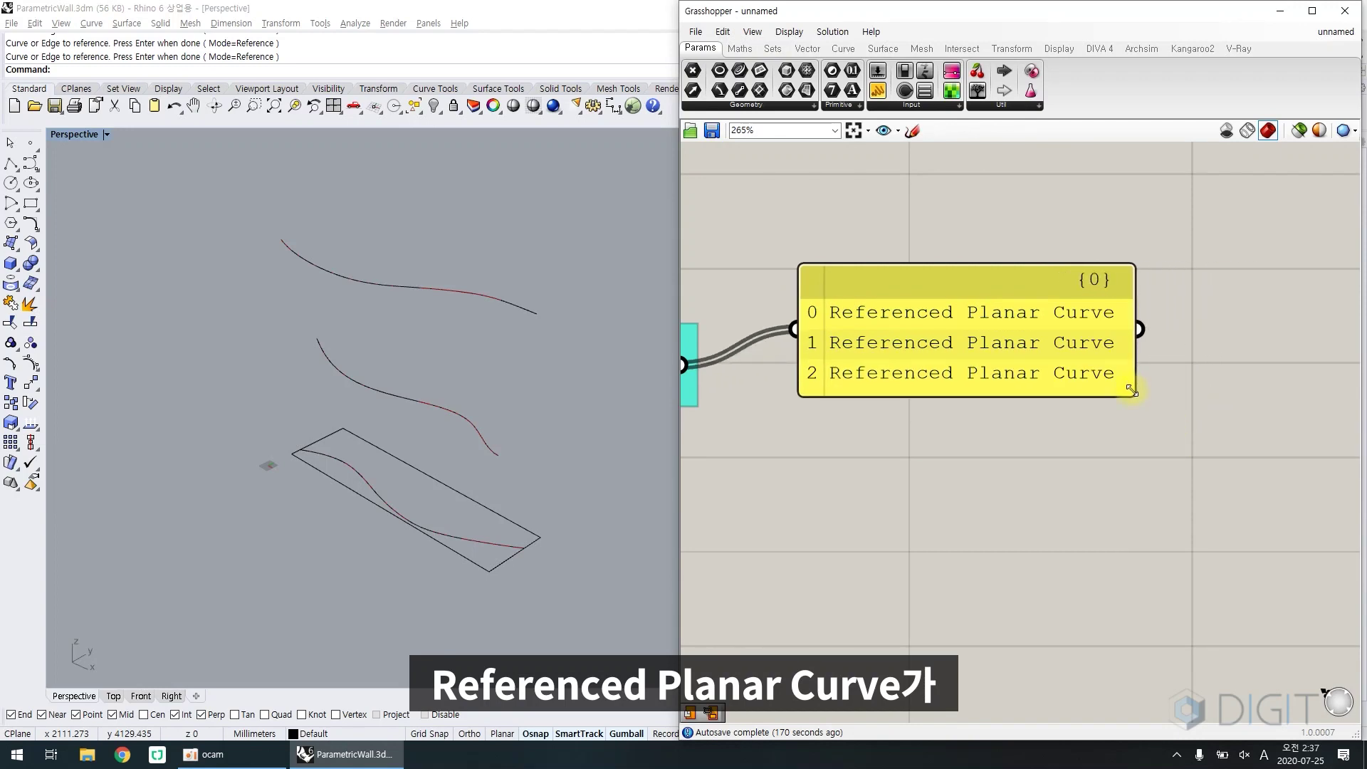
drag(1053, 369, 1017, 401)
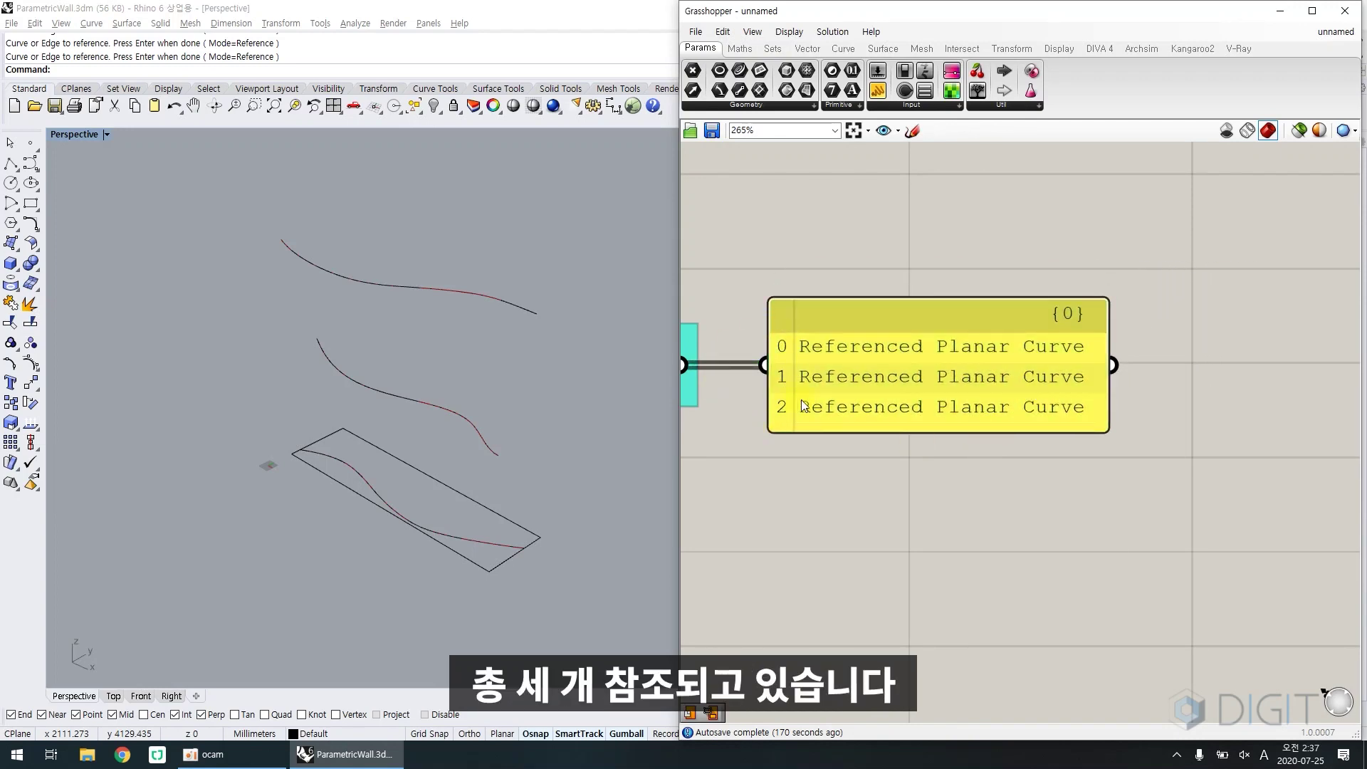
right_drag(882, 378, 1007, 342)
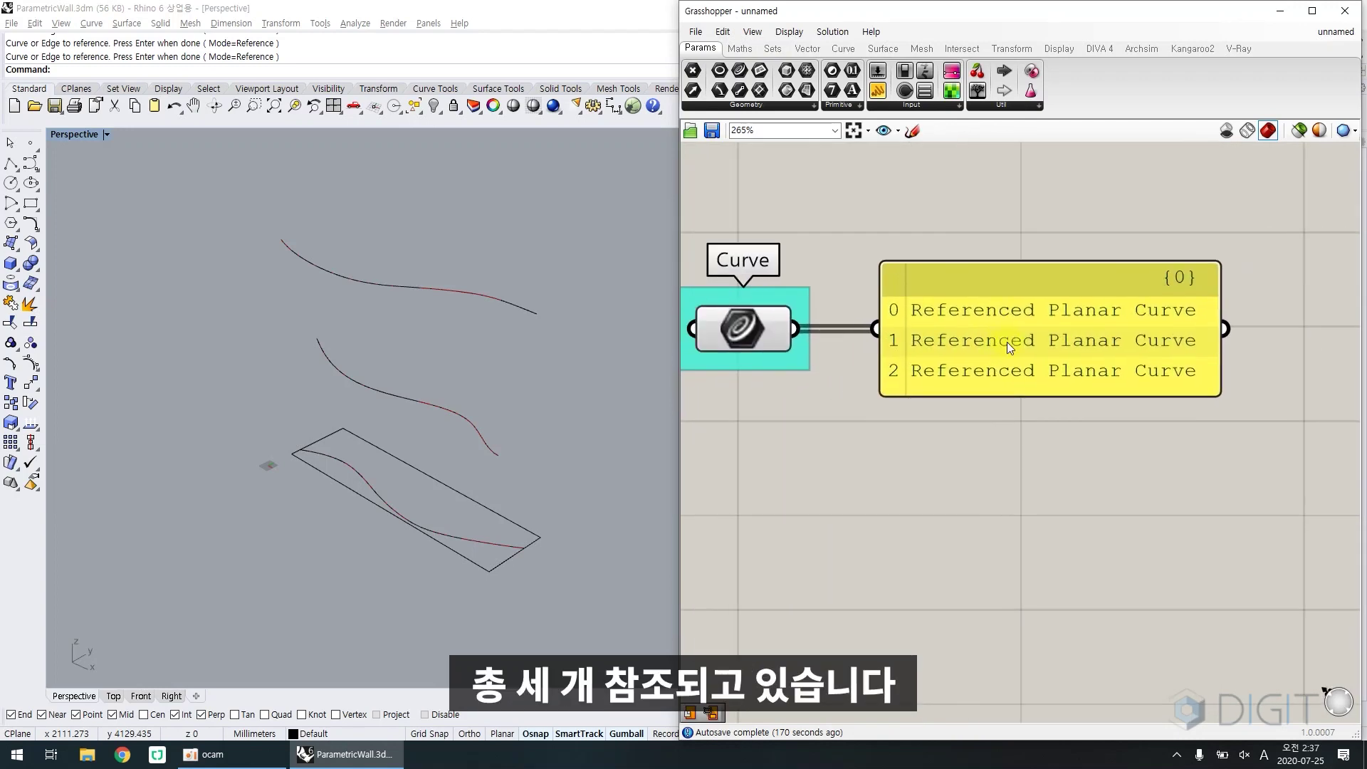
Add a Loft component below the panel and put it in a group titled "Loft"
double_click(971, 451)
text(loft)
key(Return)
drag(976, 448, 1001, 517)
click(985, 473)
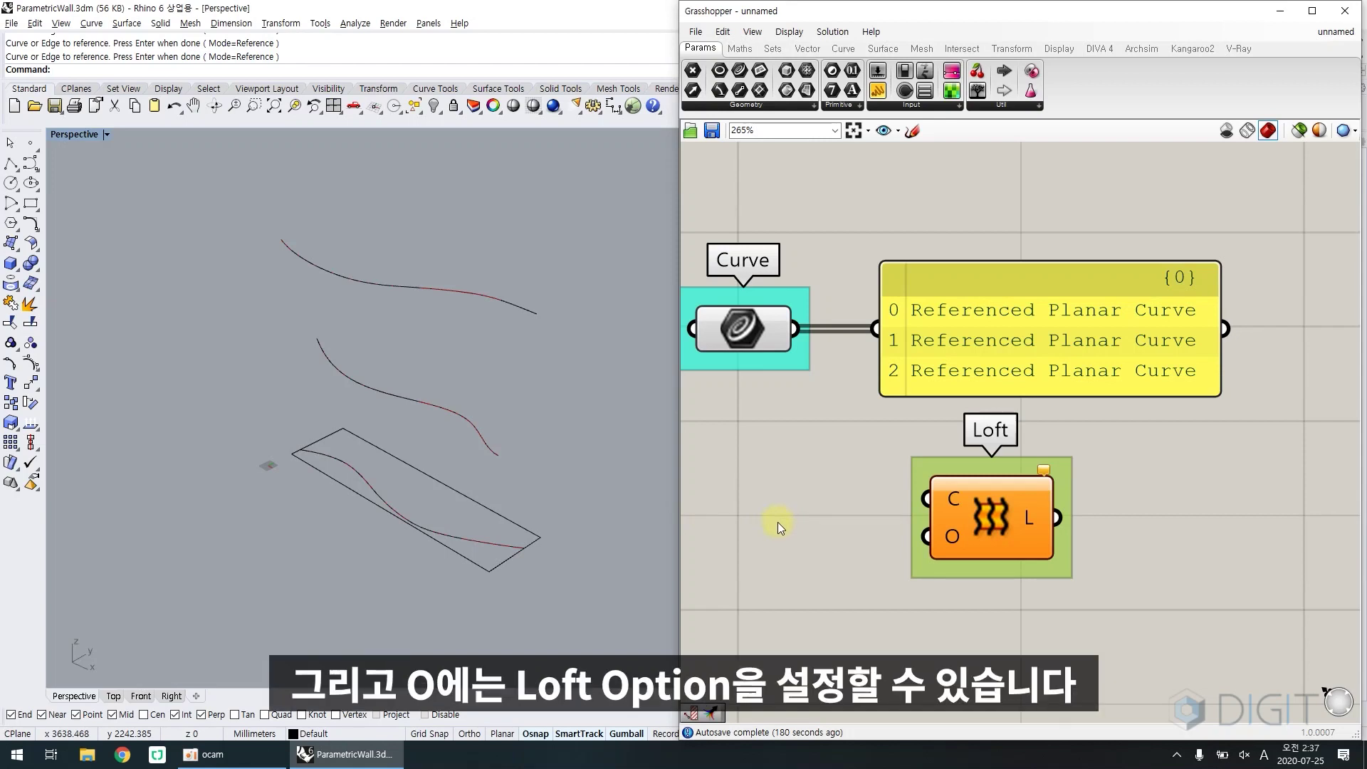
Connect the Curve parameter to the Loft's C input and arrange the panel above the Curve and Loft groups
drag(796, 328, 905, 488)
drag(993, 340, 993, 255)
drag(961, 499, 967, 345)
right_drag(967, 344, 923, 519)
drag(937, 443, 950, 352)
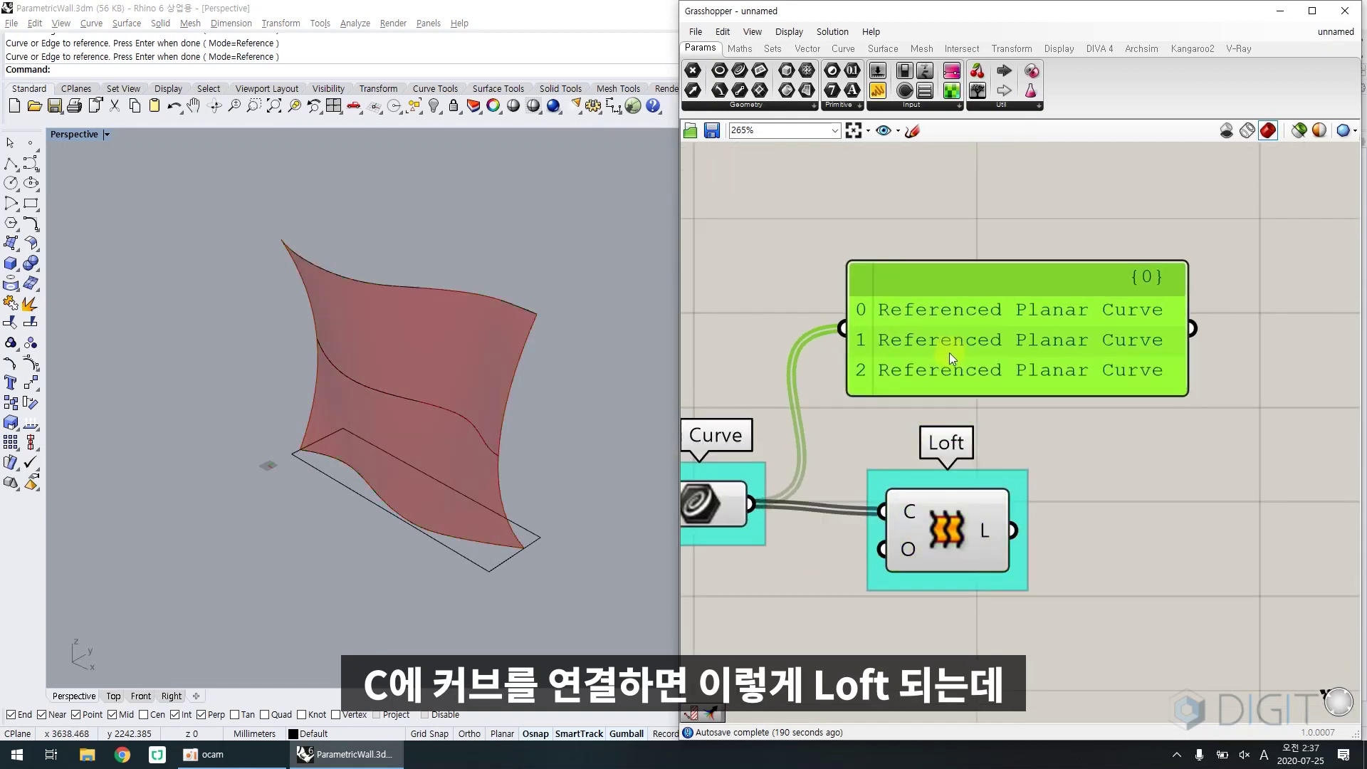
click(854, 446)
right_drag(849, 448, 920, 454)
Reverse the direction of the middle guide curve to demonstrate its effect on the loft
right_drag(326, 455, 353, 453)
click(371, 406)
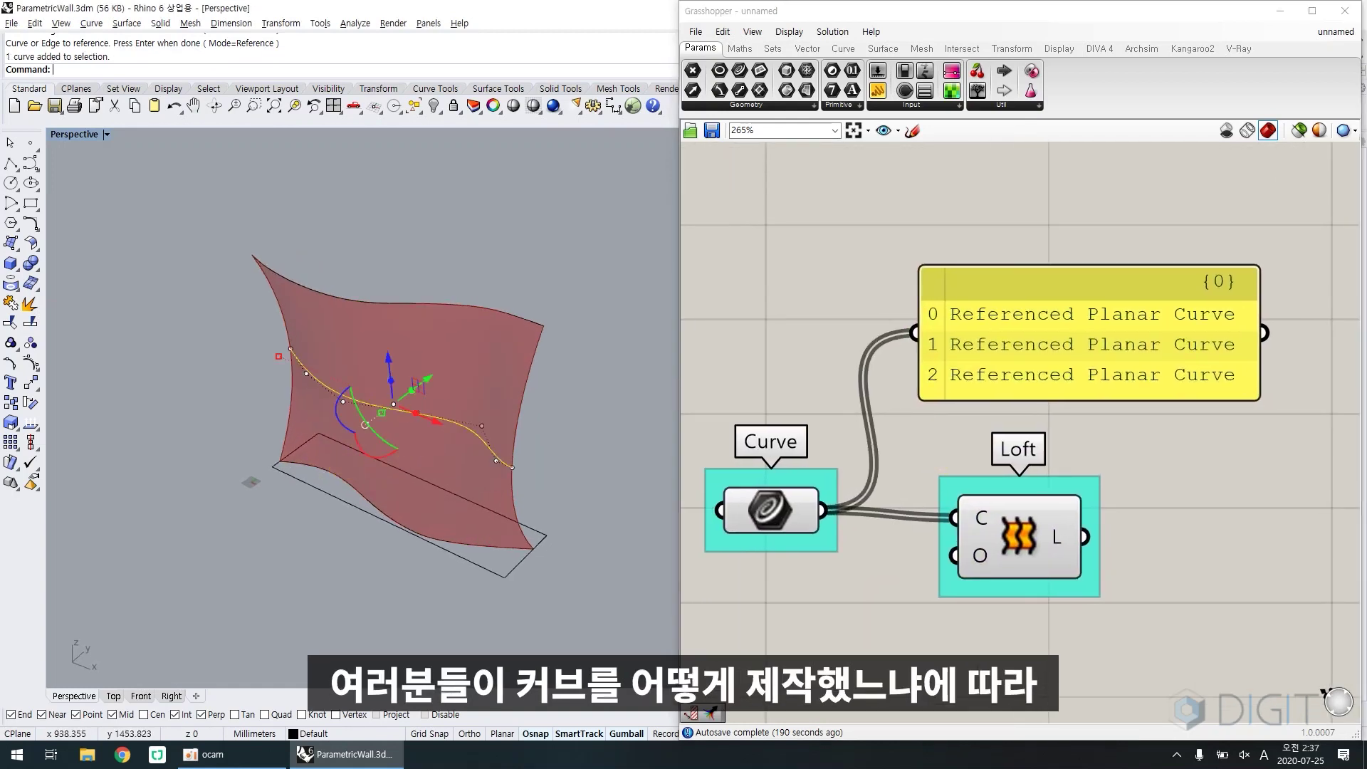
text(a)
key(space)
click(407, 423)
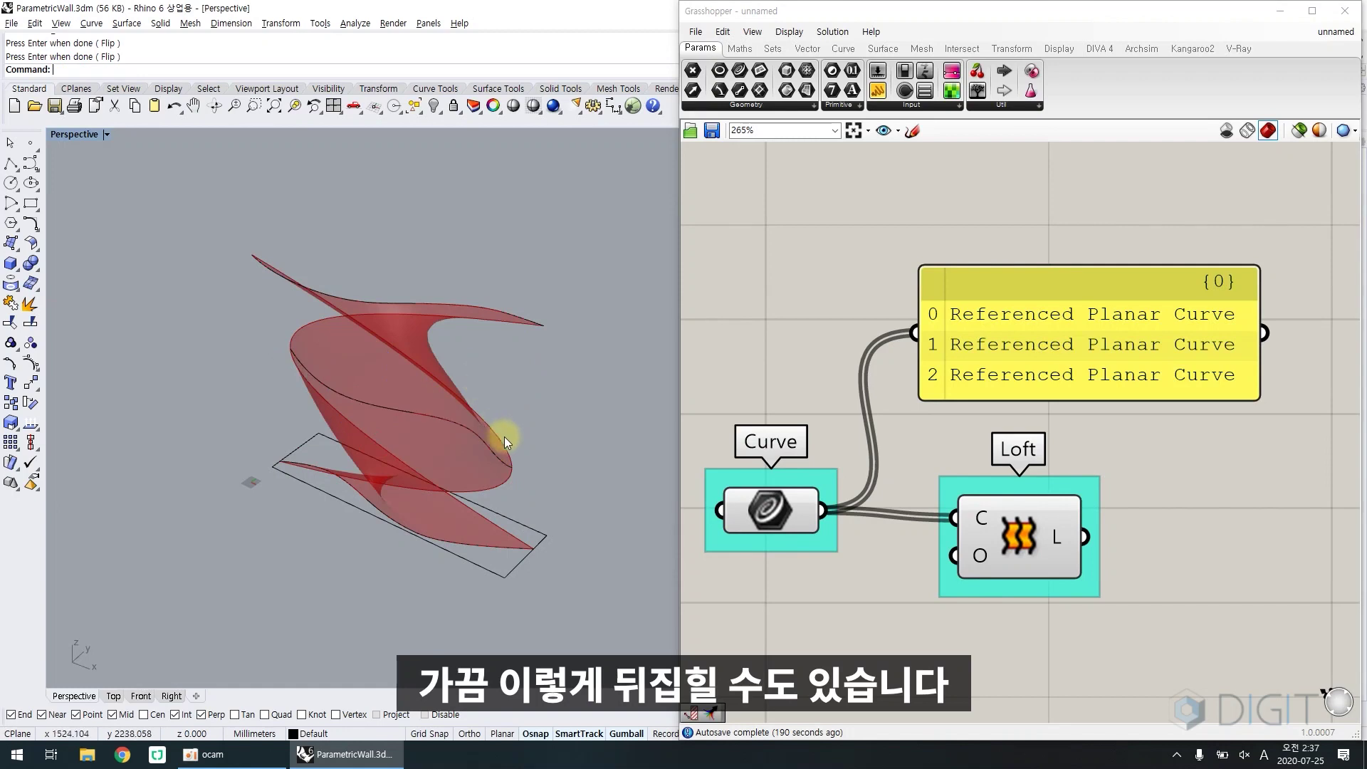
key(Return)
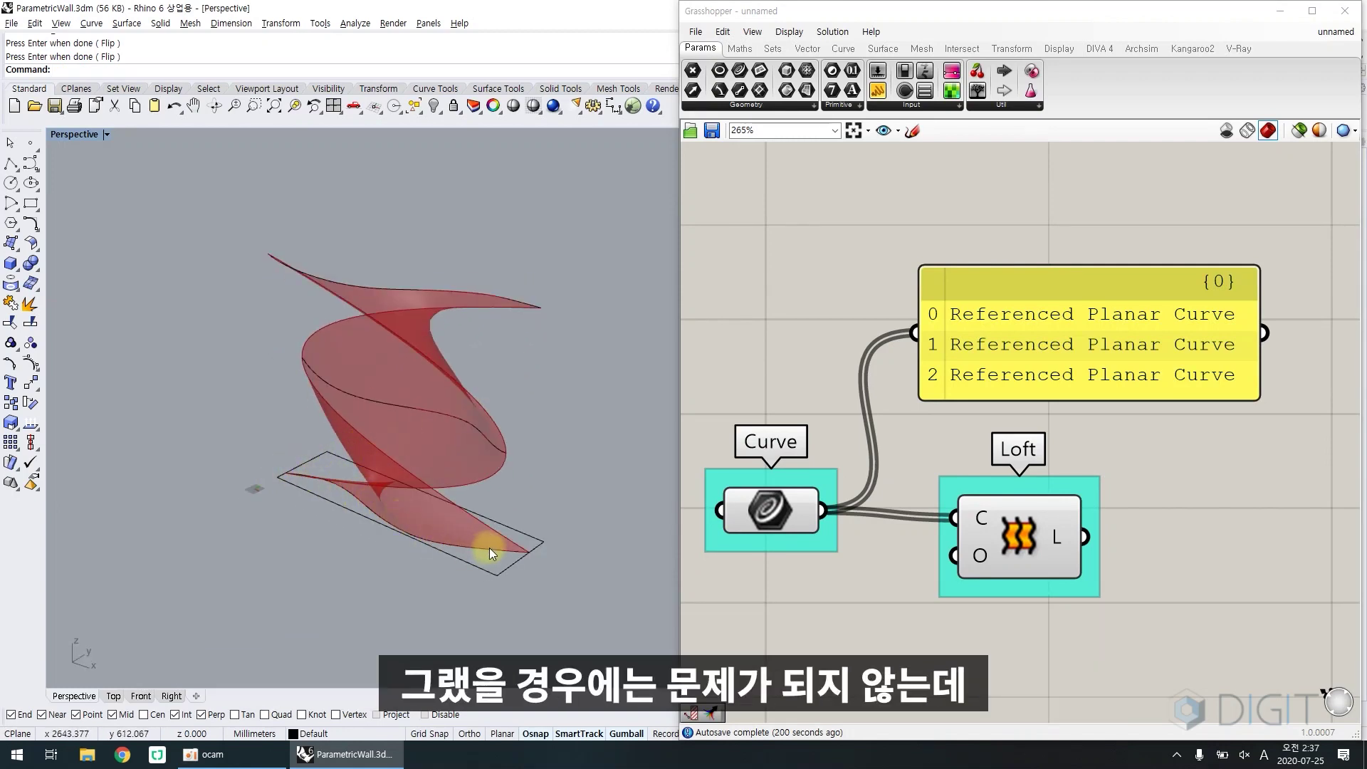
click(484, 293)
key(Escape)
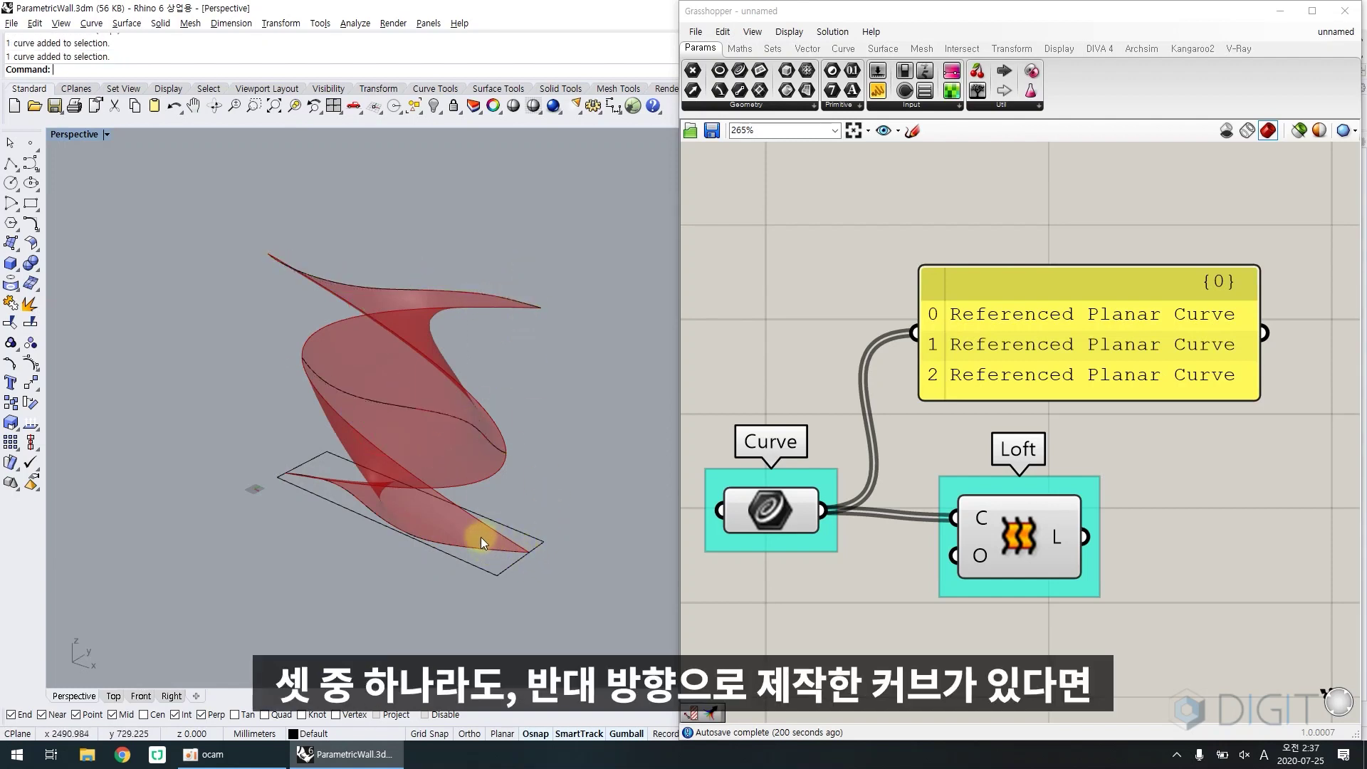
Restore the middle guide curve's original direction with the Flip command
mouse_move(414, 477)
right_down()
mouse_move(402, 424)
mouse_move(446, 455)
mouse_move(436, 478)
right_up()
click(441, 416)
text(Flip)
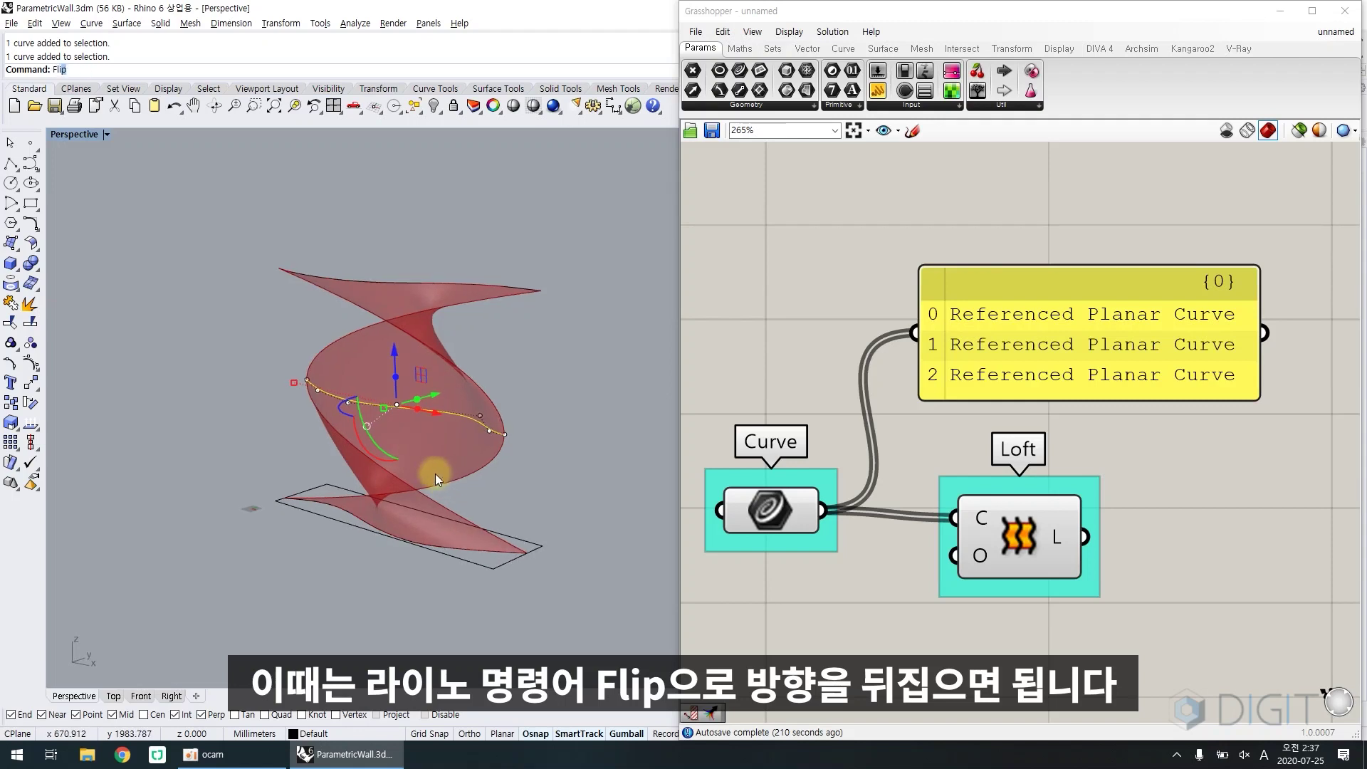
key(Return)
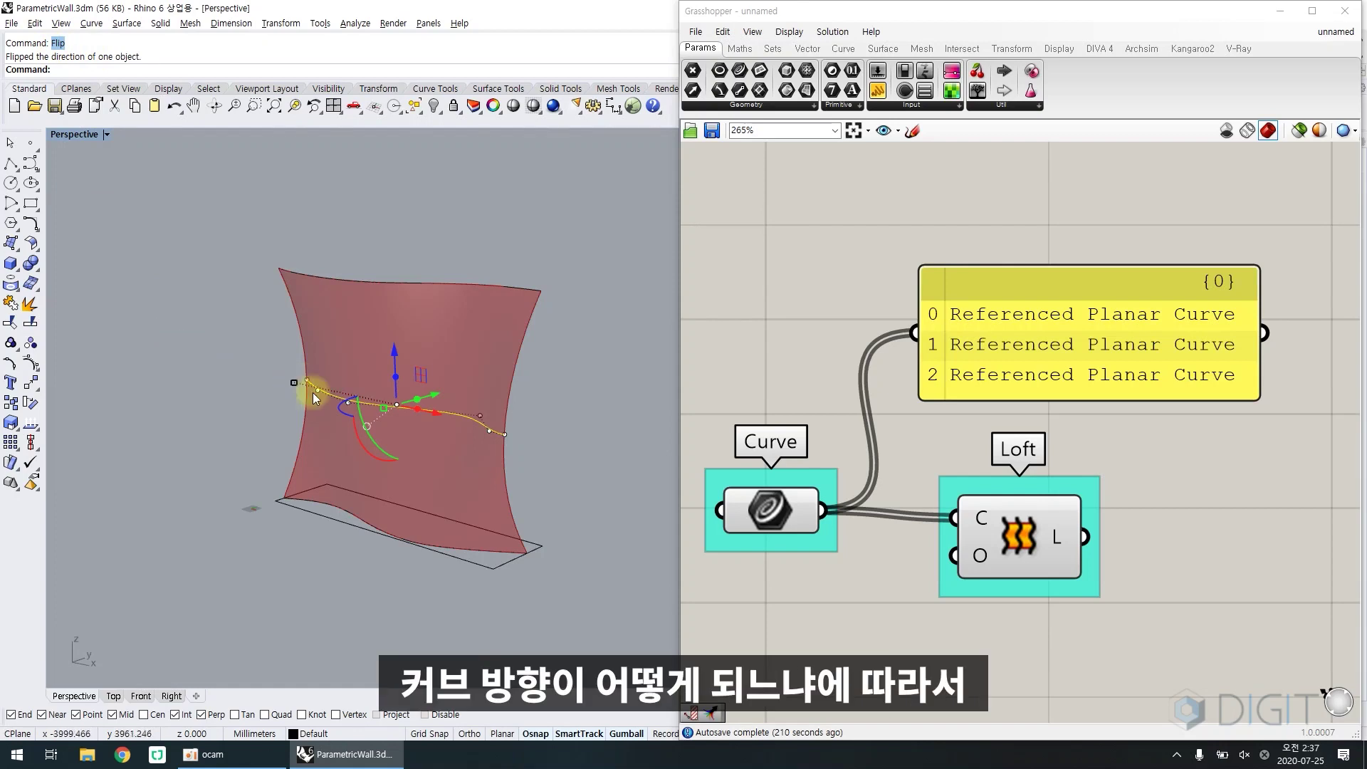
click(287, 484)
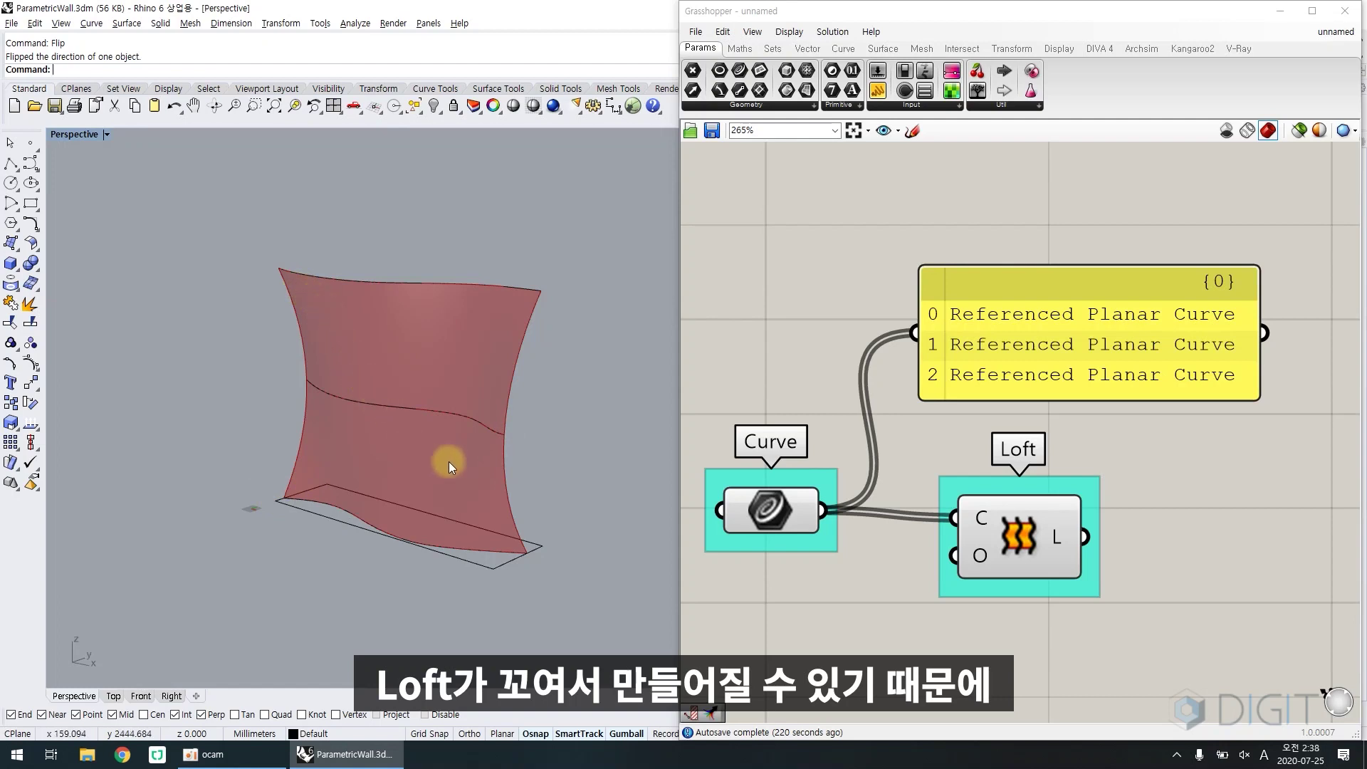
right_drag(494, 511, 450, 455)
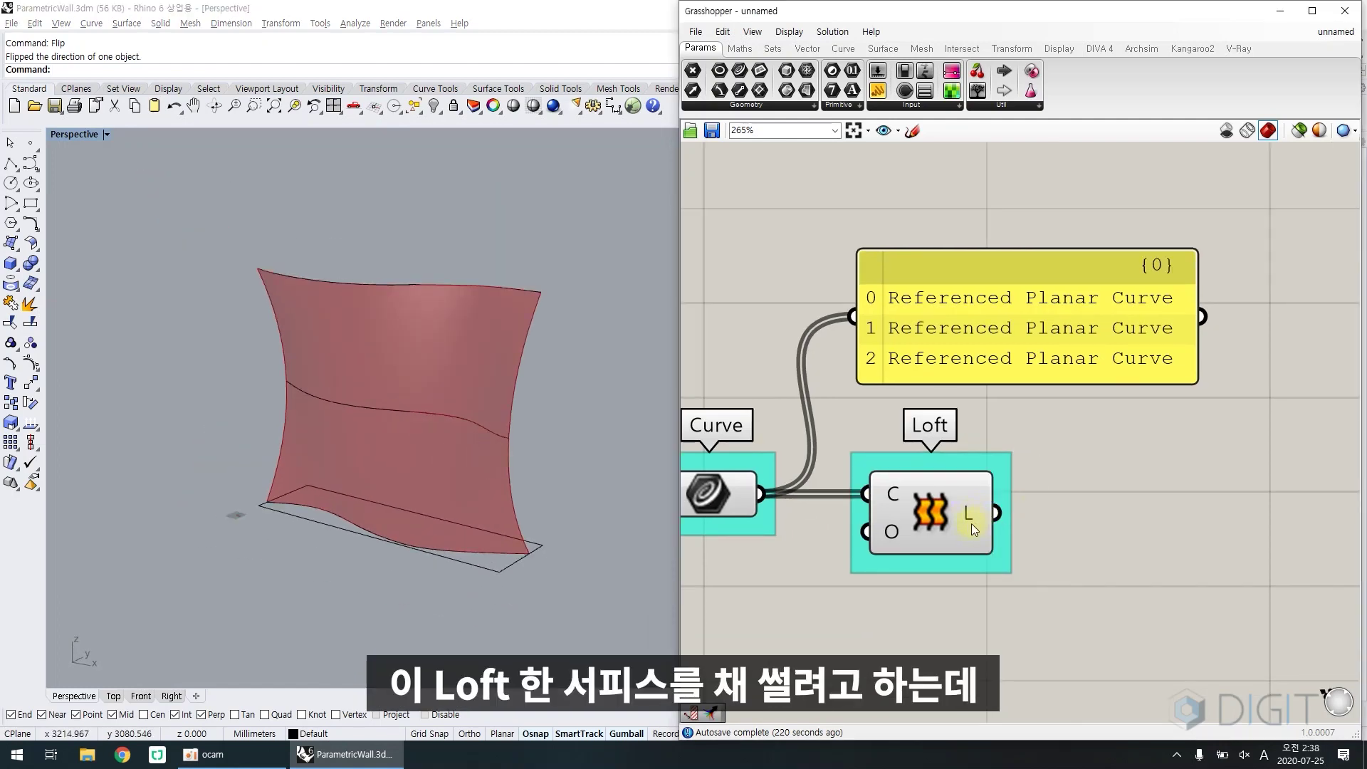
click(958, 524)
click(1081, 537)
right_drag(1058, 527, 1028, 502)
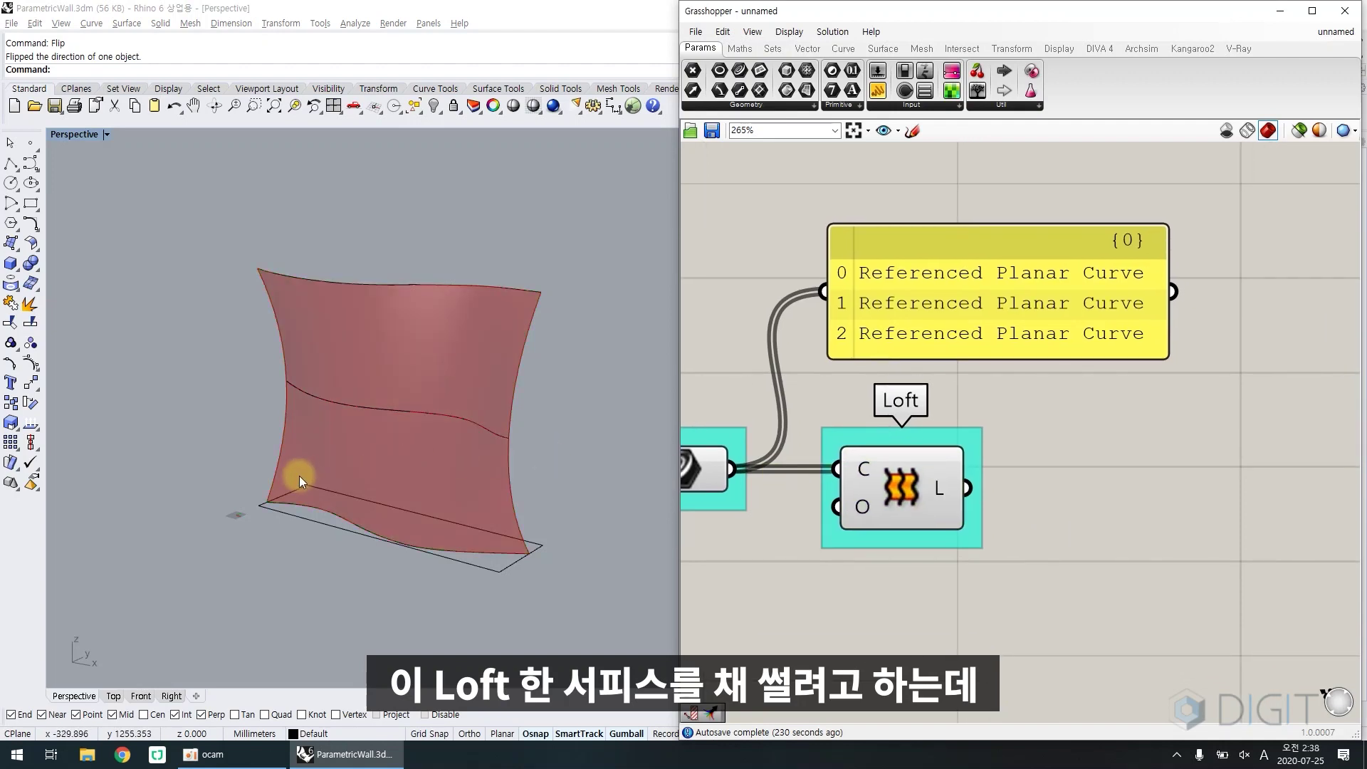
right_drag(297, 479, 254, 533)
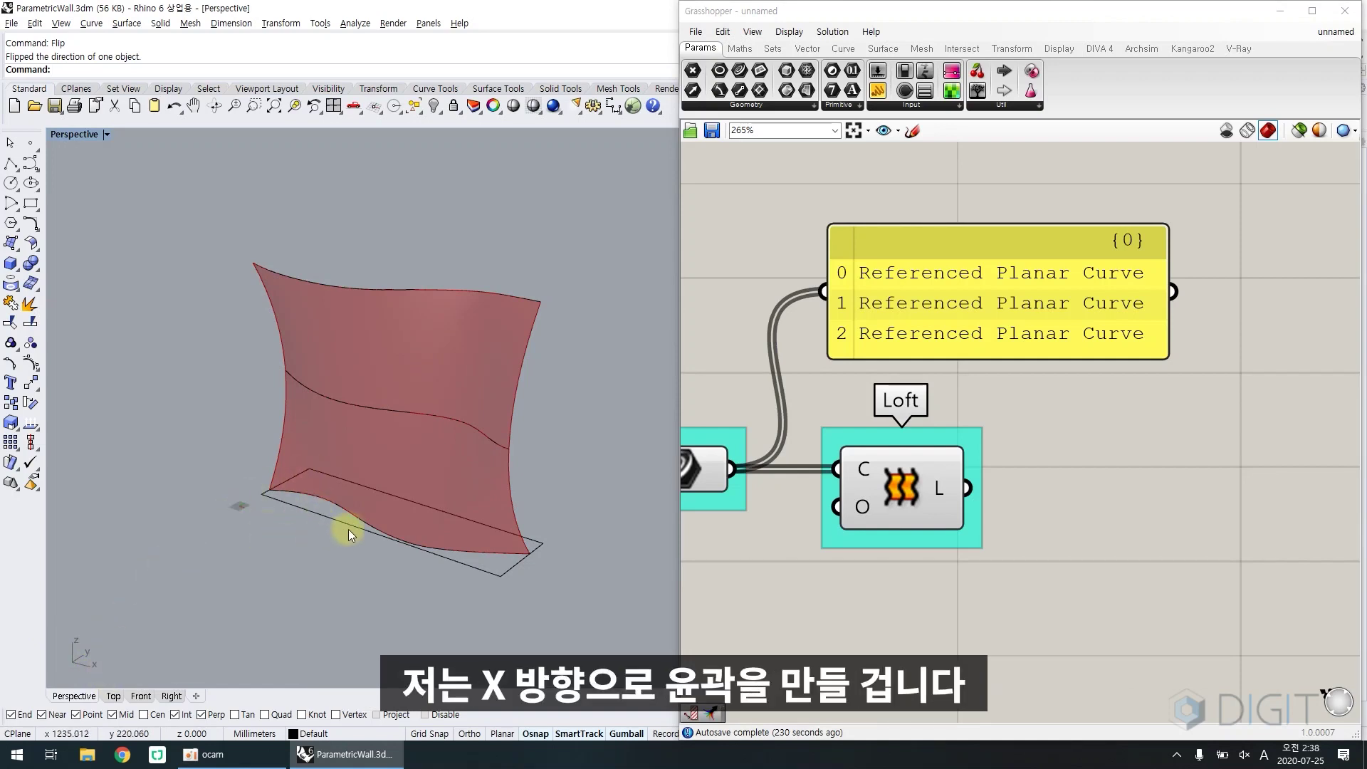
Add the surface Contour component with S, P, N and D inputs beside Loft and put it in a group titled "Contour"
right_drag(1145, 520, 1099, 454)
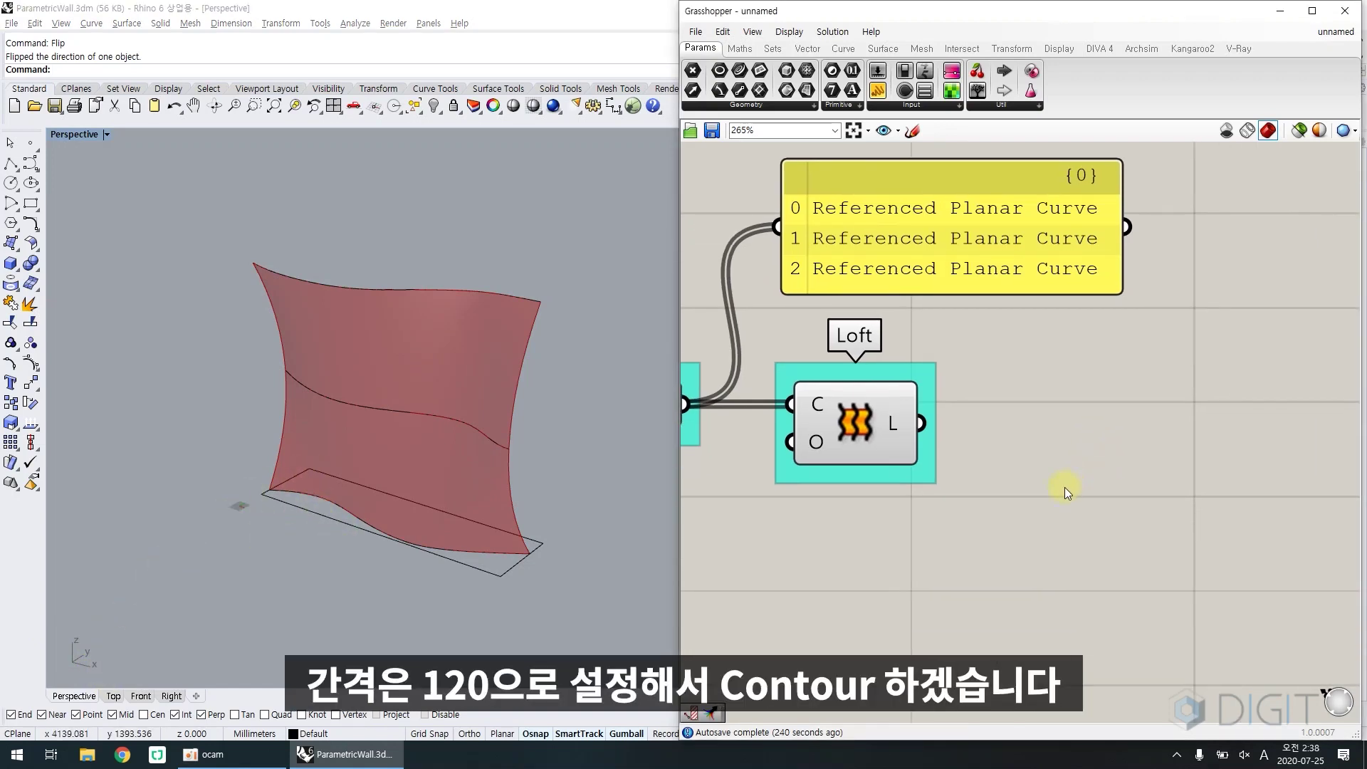
double_click(1039, 494)
text(contour)
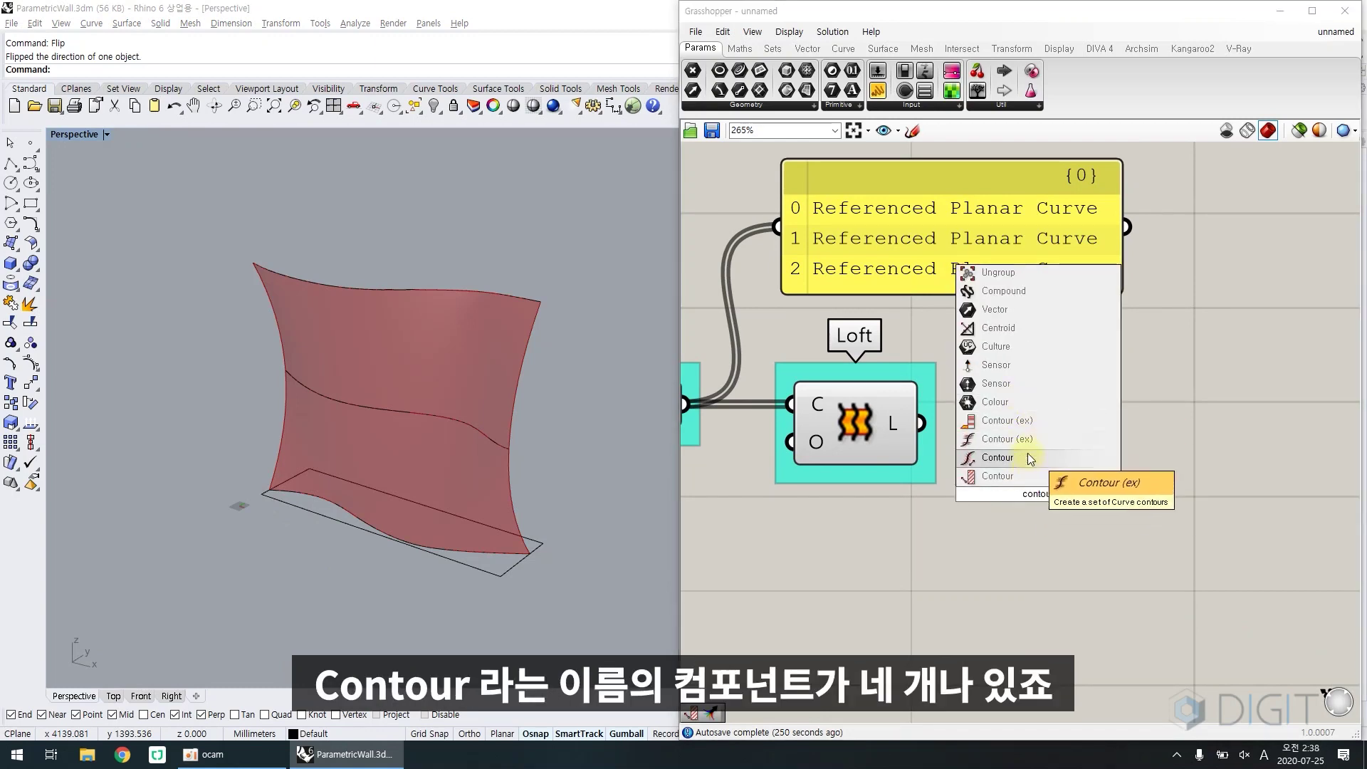
click(1026, 475)
scroll(1052, 489, up, 3)
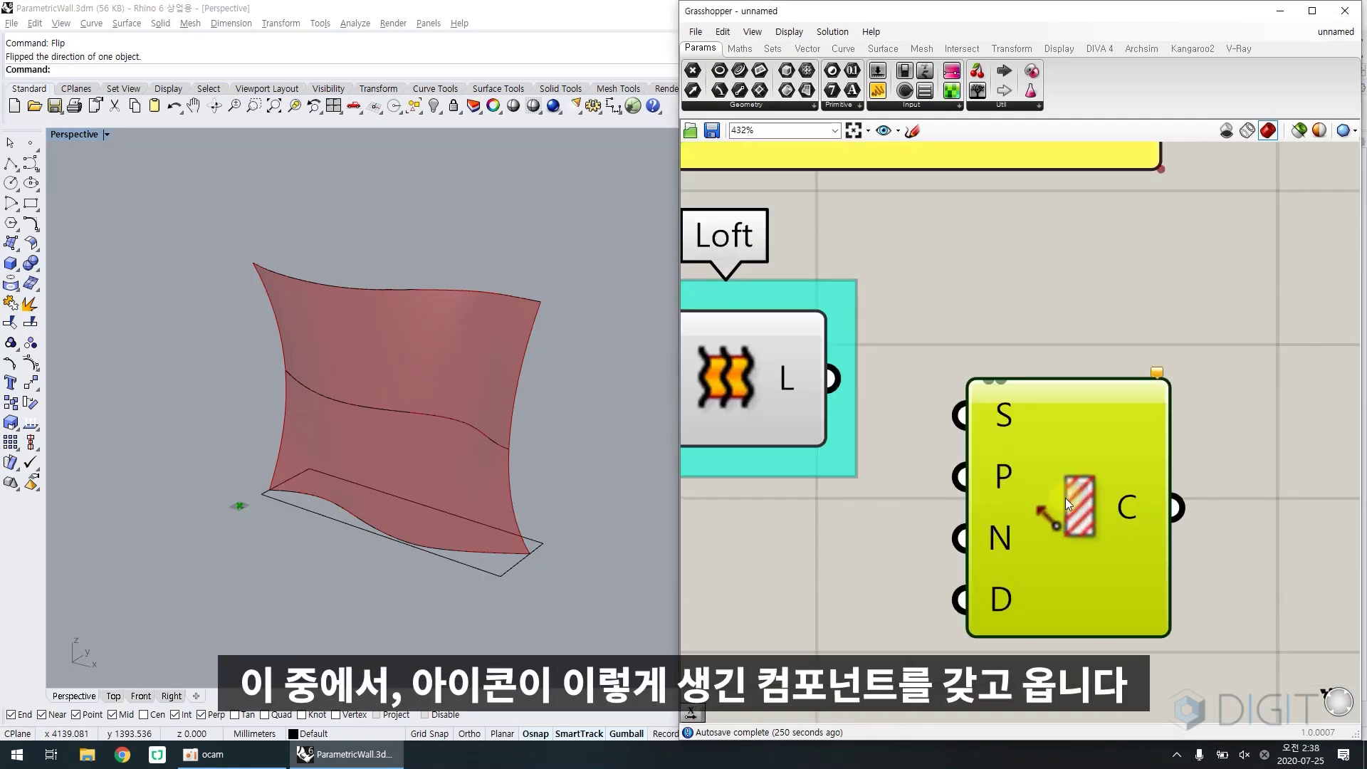
right_click(1001, 333)
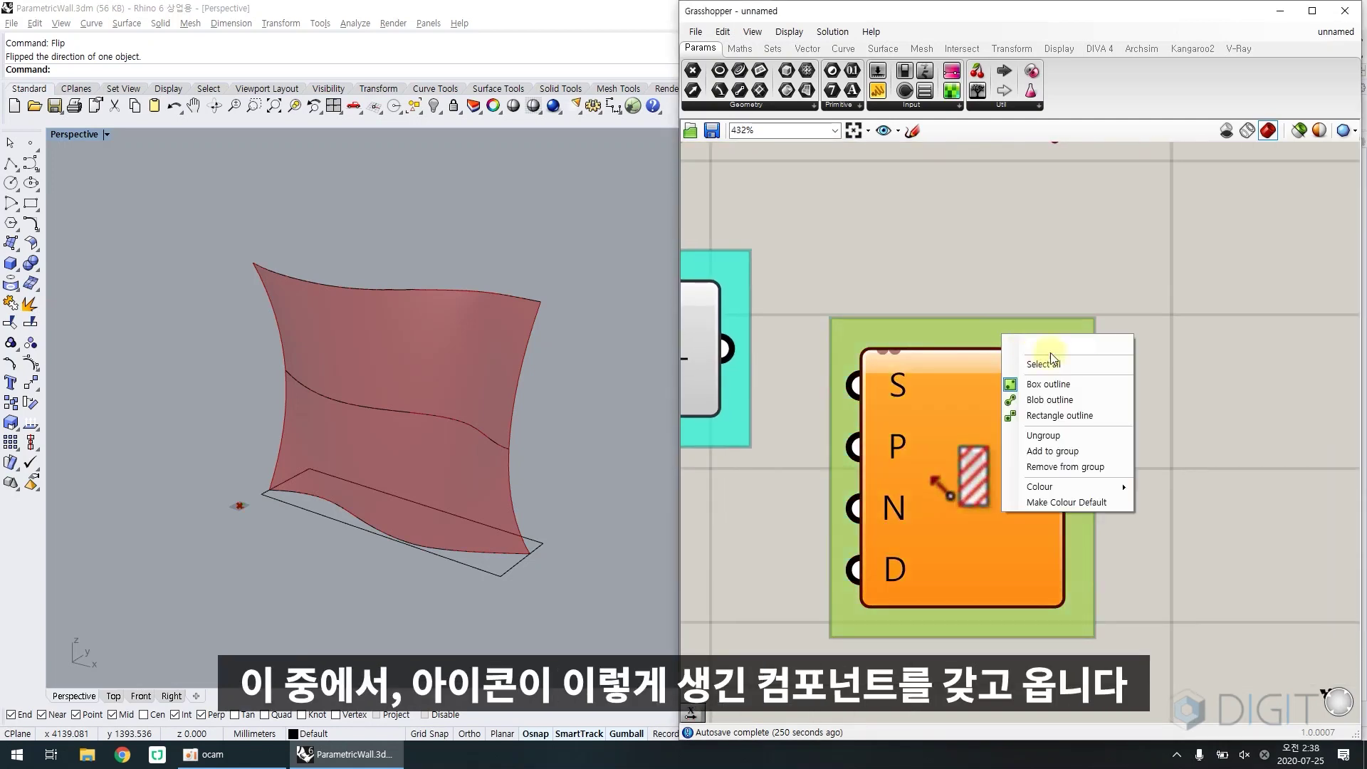
text(Contour)
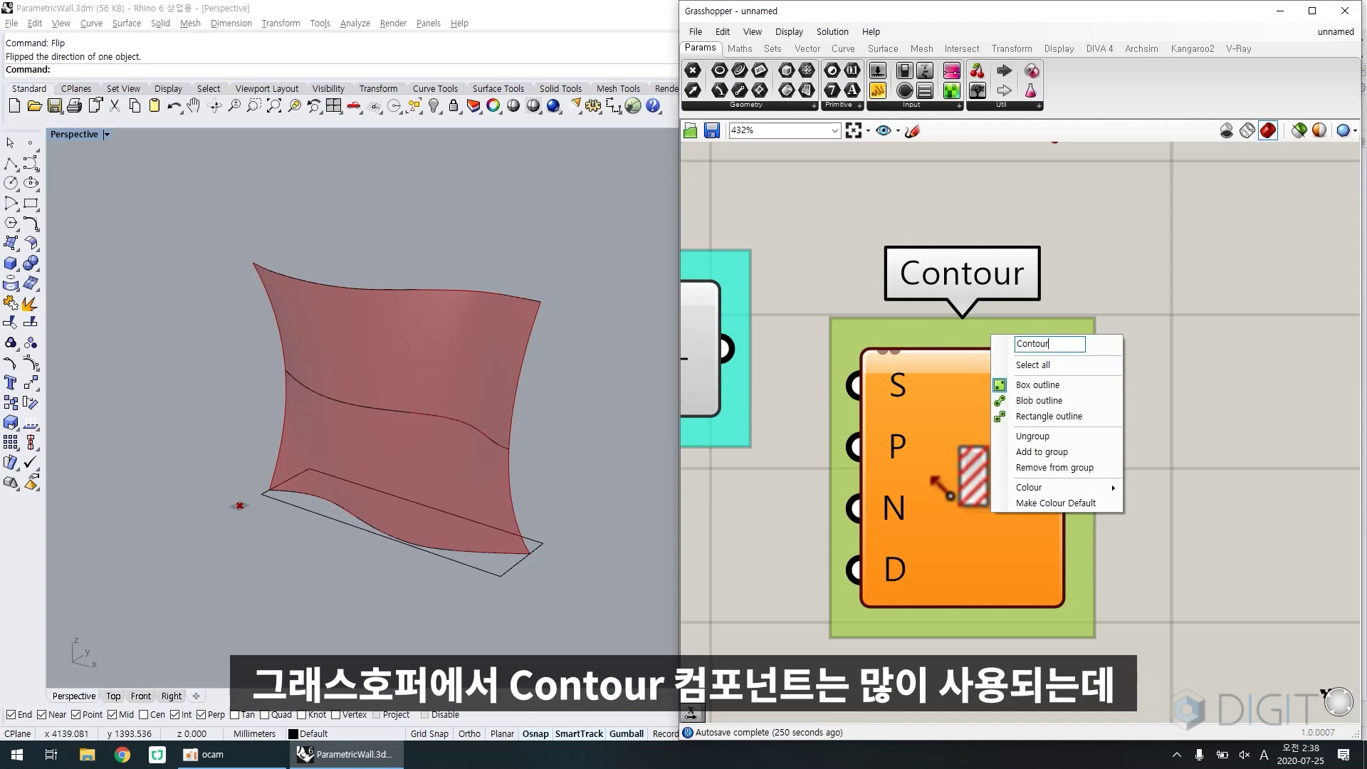
click(1041, 277)
Connect the Loft's L output to the Contour's S input and position the Contour group beside the Loft group
scroll(1022, 300, down, 2)
drag(995, 400, 1025, 383)
click(874, 421)
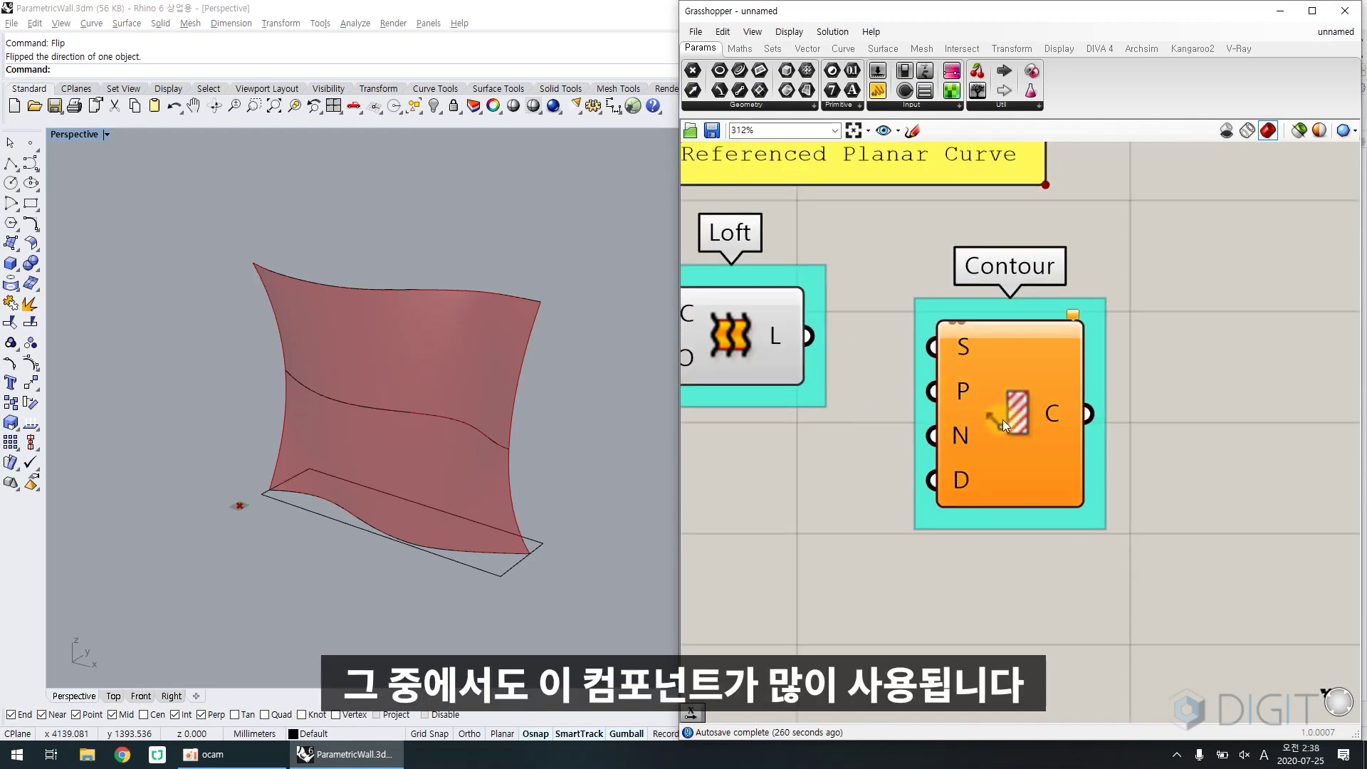
click(982, 423)
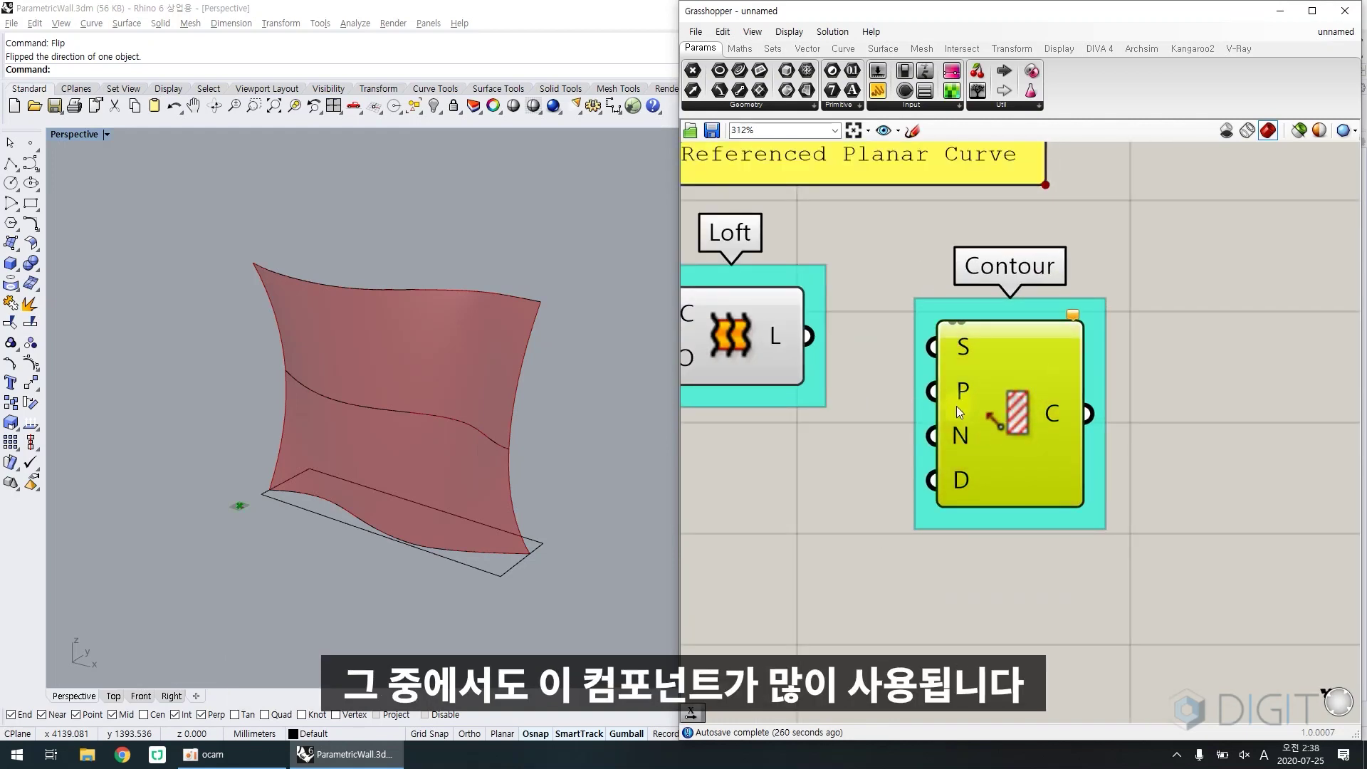
click(893, 404)
scroll(1022, 380, down, 4)
scroll(1019, 378, up, 3)
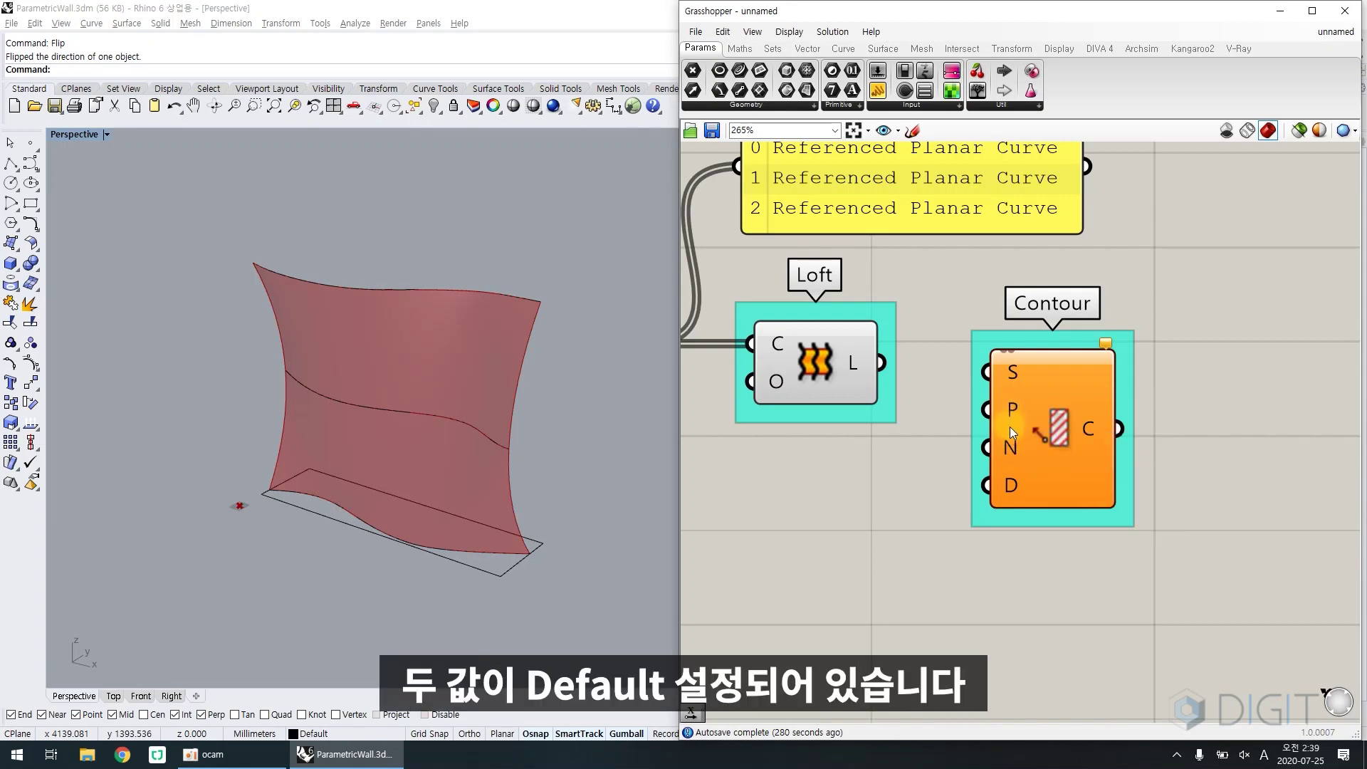
drag(987, 410, 954, 424)
mouse_move(986, 447)
mouse_down()
mouse_move(961, 450)
mouse_move(976, 456)
mouse_up()
click(970, 453)
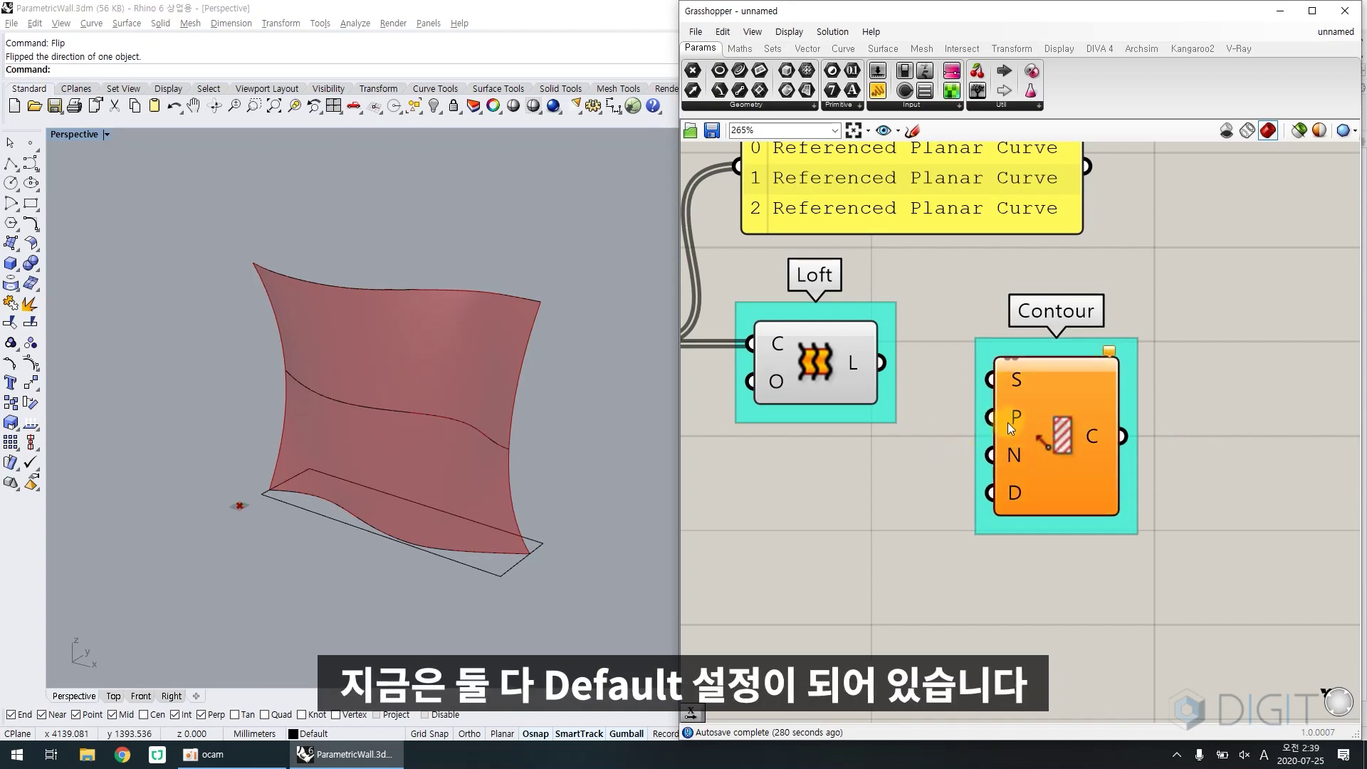
drag(881, 363, 992, 382)
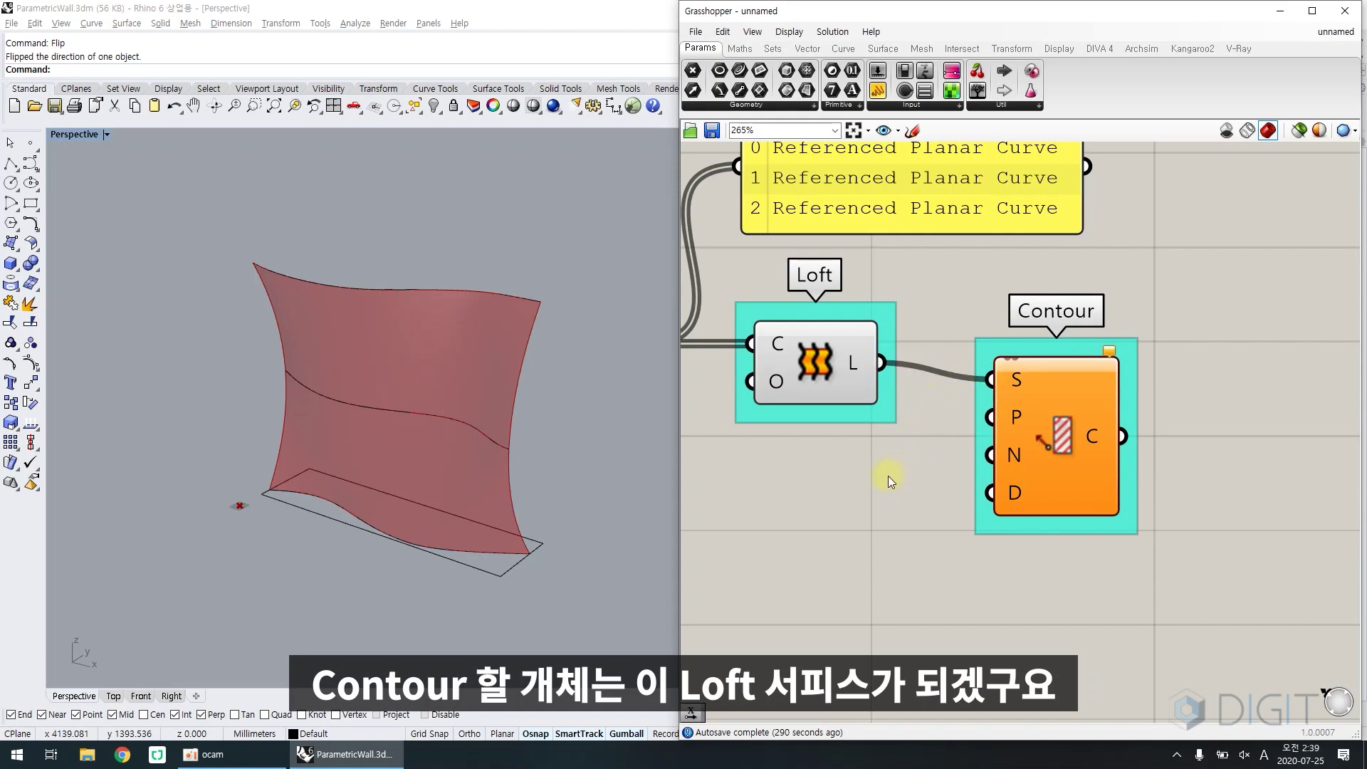
drag(1016, 428, 1034, 419)
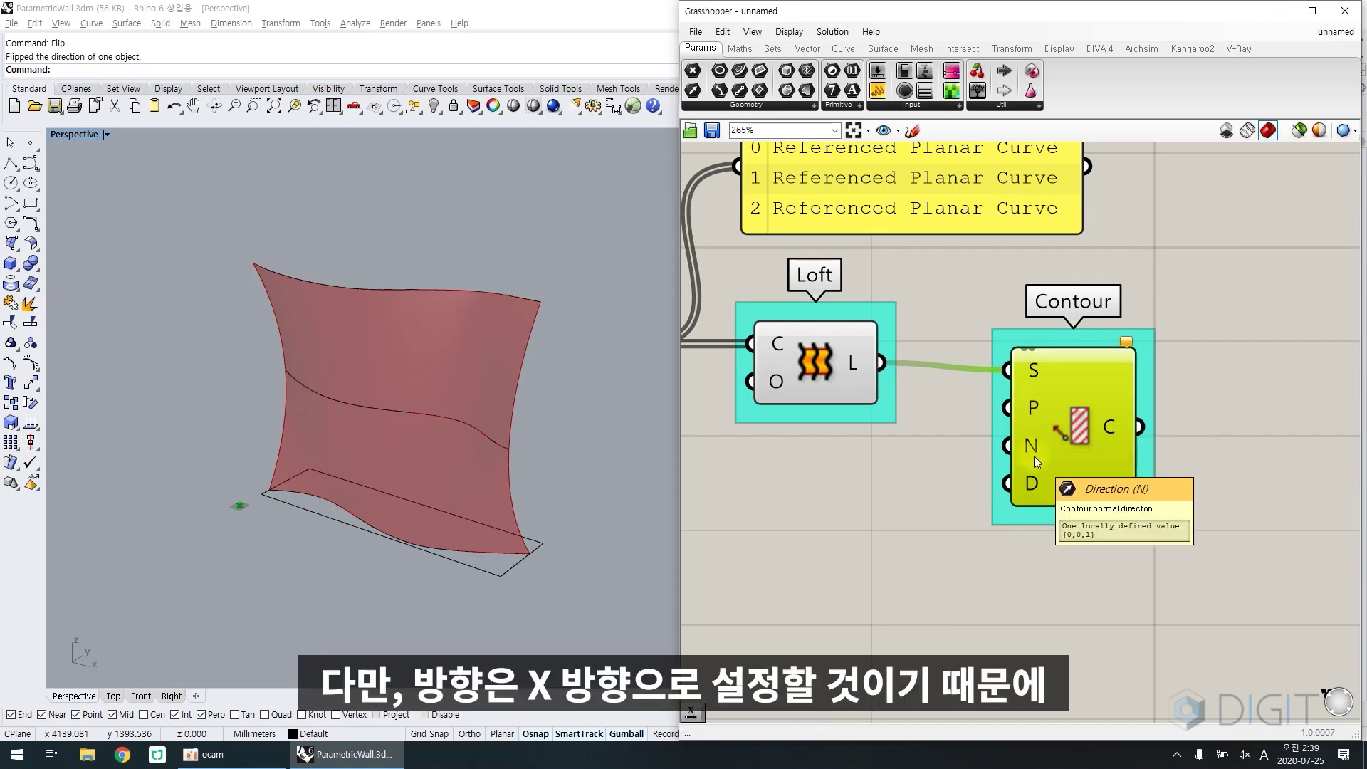
Add a Unit X component below the Loft and put it in a group titled "Unit X"
click(785, 507)
double_click(785, 507)
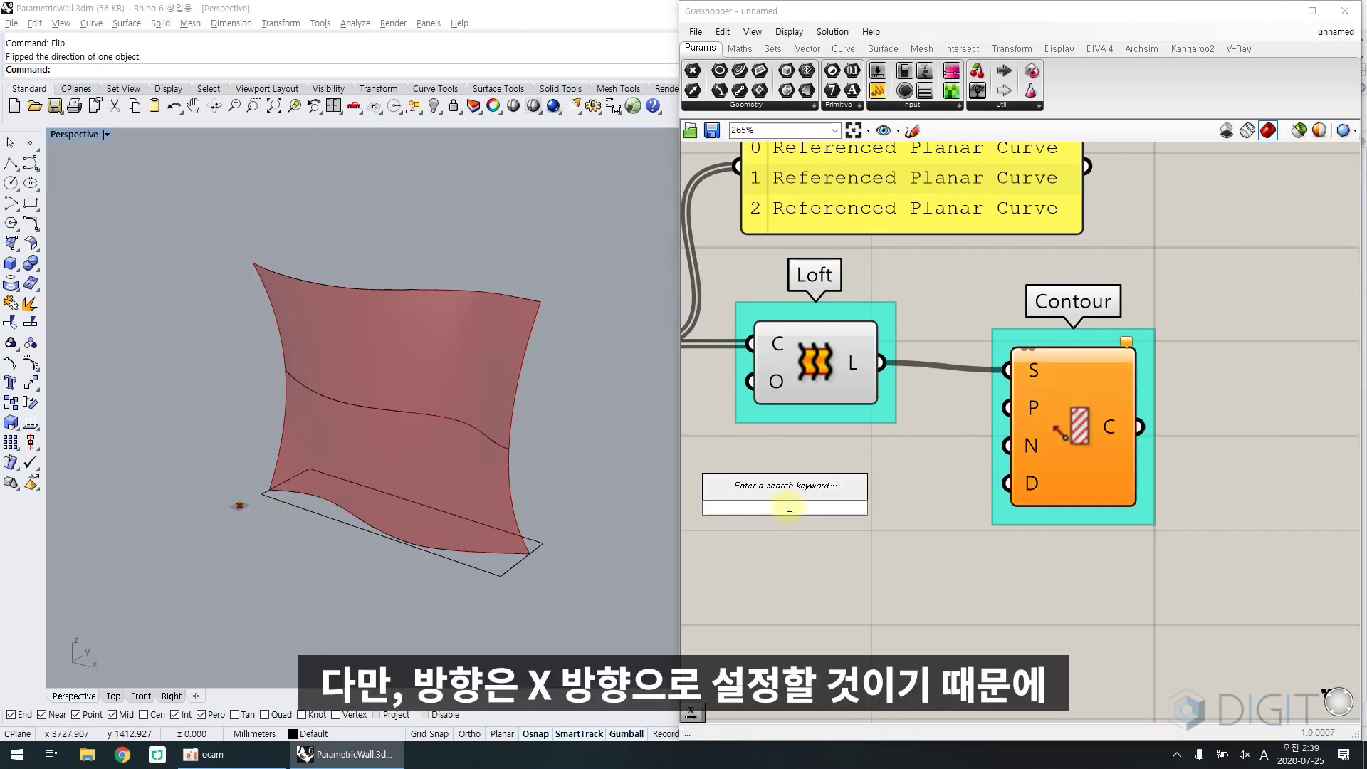
text(unitx)
key(Return)
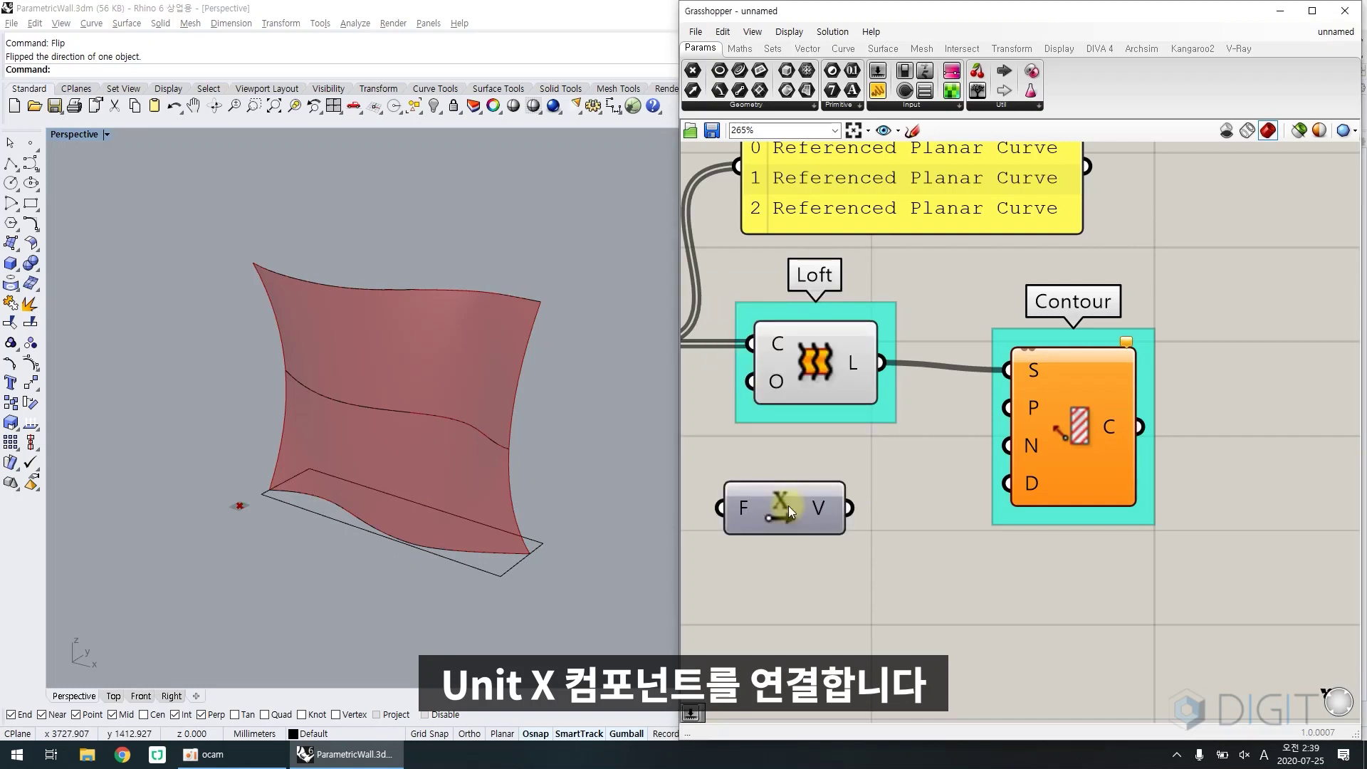
drag(789, 505, 814, 519)
key(ctrl+g)
right_click(805, 481)
click(847, 489)
text(Unit X)
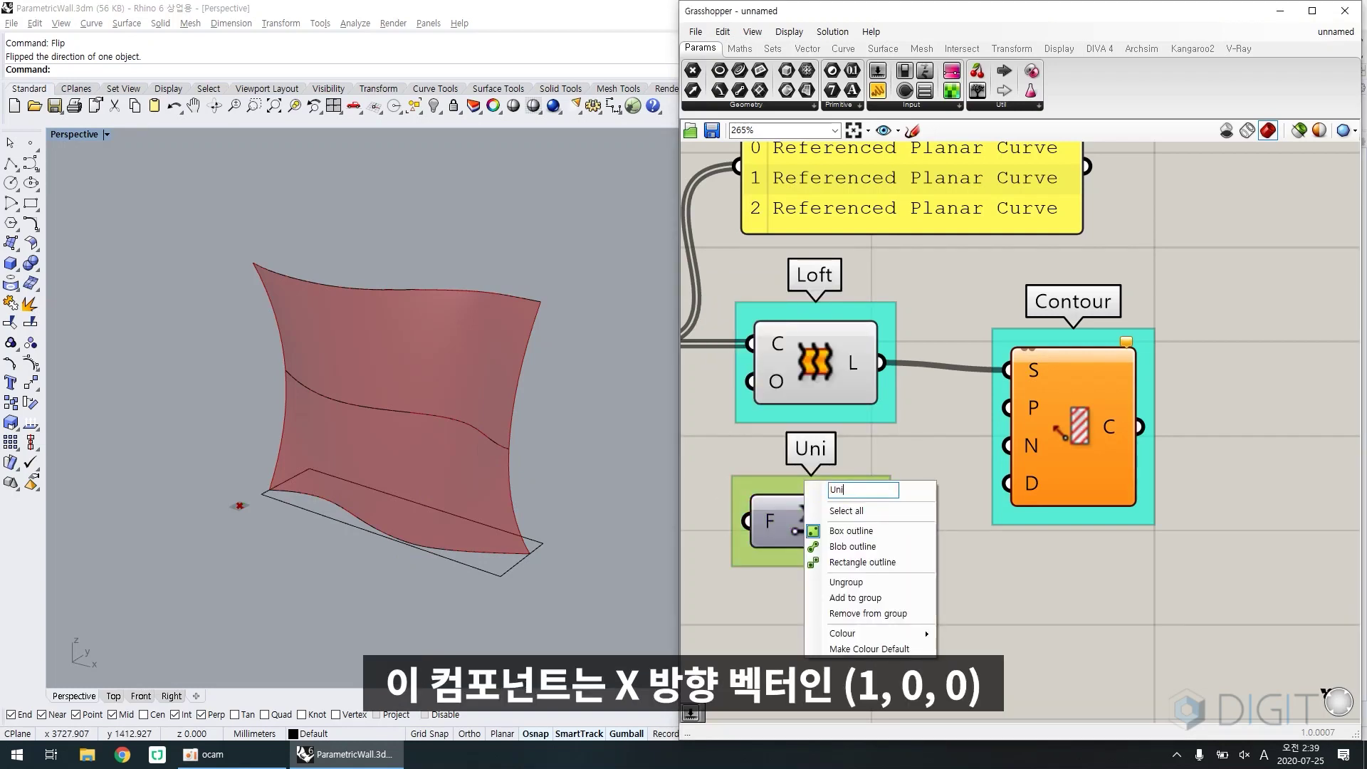
key(Return)
mouse_move(851, 530)
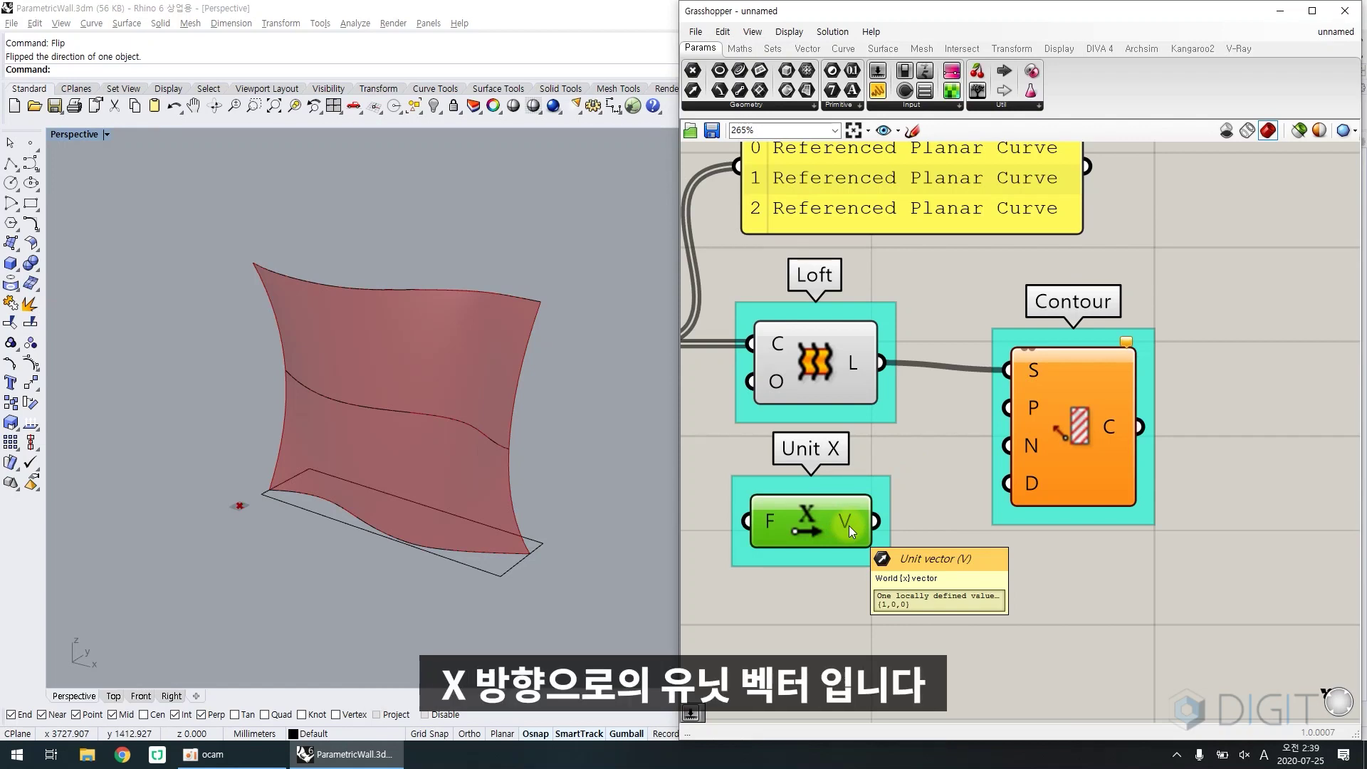
Connect the Unit X component's V output to the Contour's N input and arrange the two groups
drag(827, 526, 833, 550)
right_drag(833, 549, 826, 492)
click(911, 465)
drag(875, 487, 882, 486)
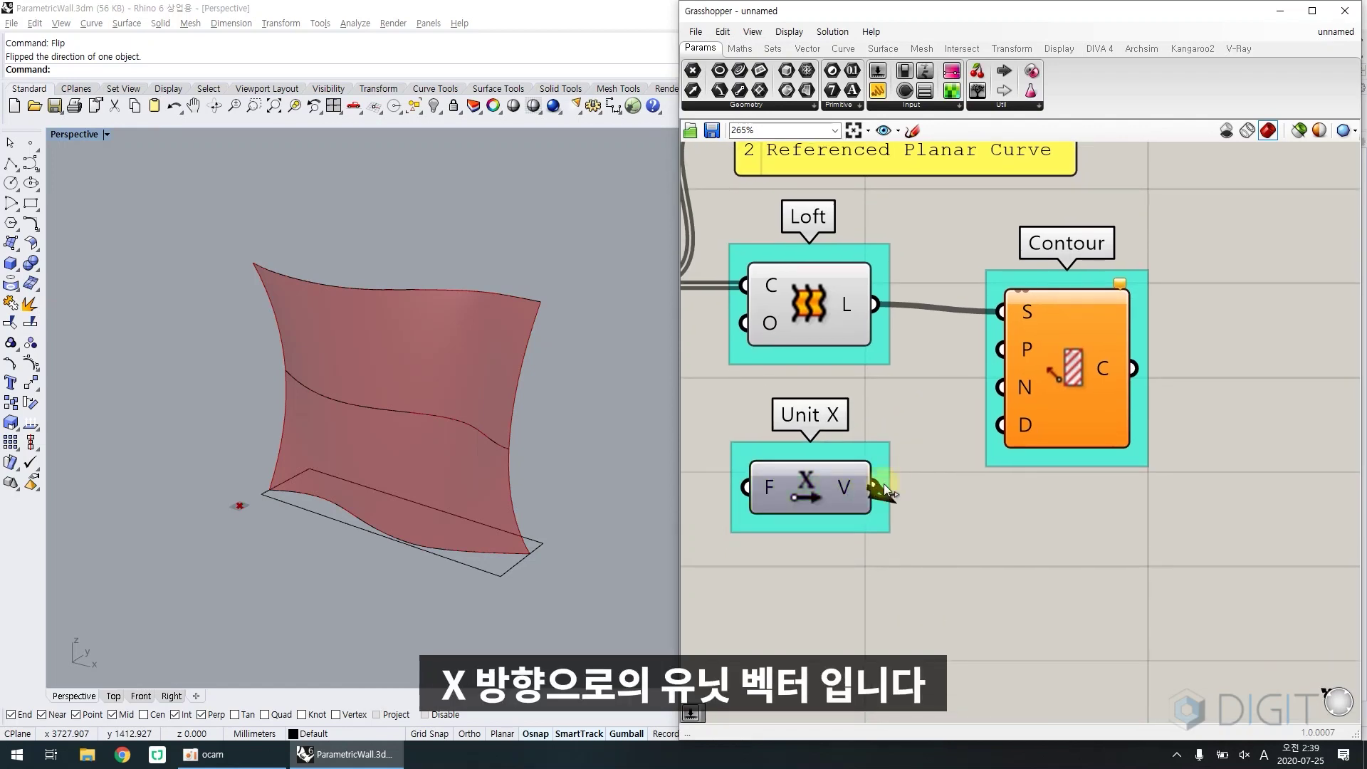
drag(883, 488, 1001, 387)
drag(1073, 413, 1101, 430)
Add a number slider with the value 120 below Unit X and connect it to the Contour's D input
click(920, 558)
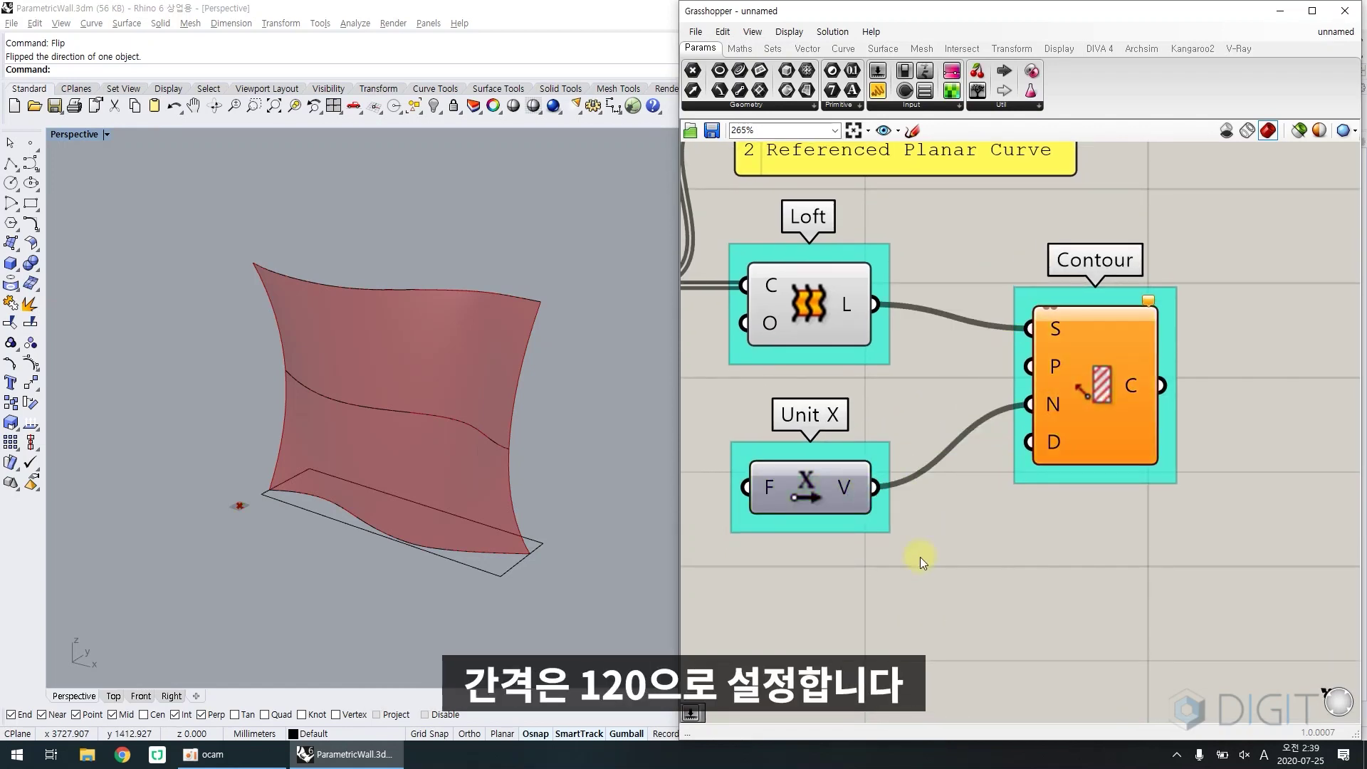
double_click(767, 582)
text(120)
key(Return)
drag(948, 586, 1030, 442)
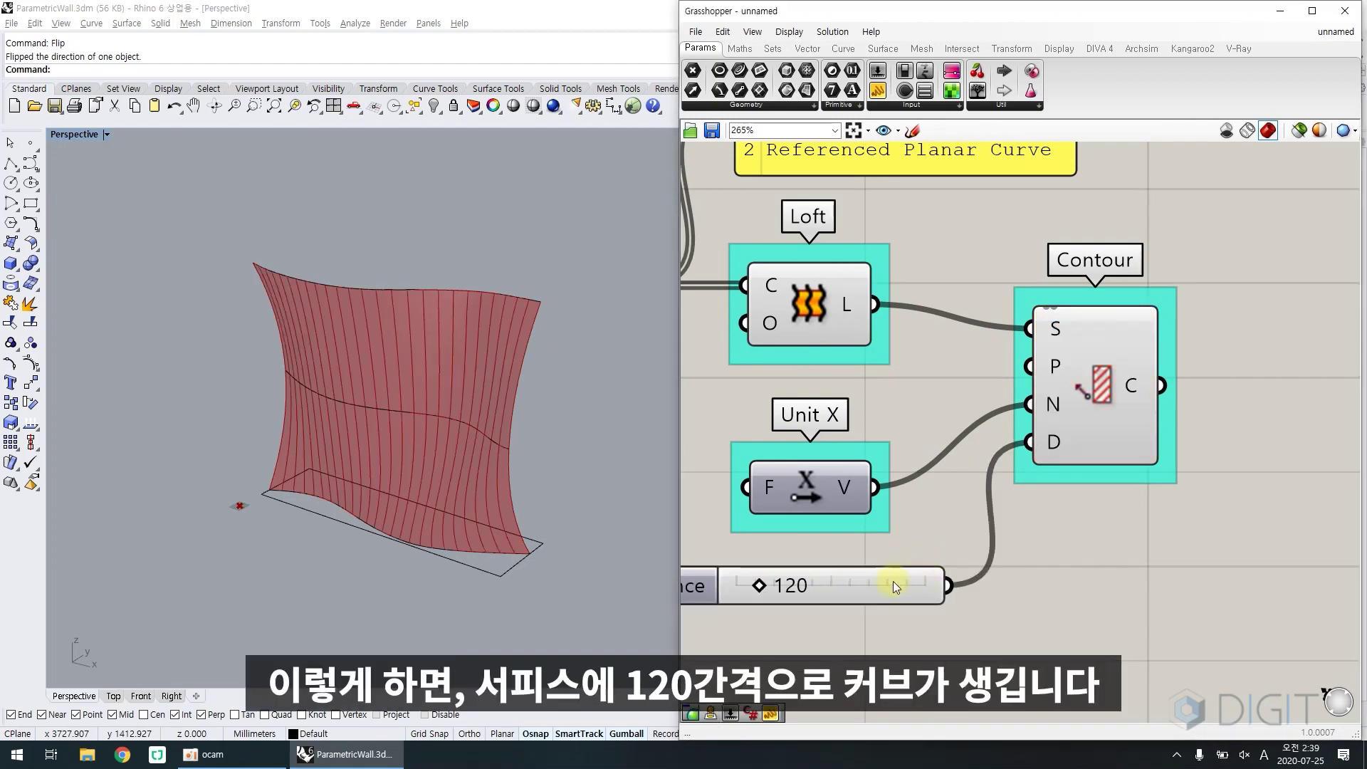
drag(895, 585, 854, 596)
right_drag(441, 485, 634, 471)
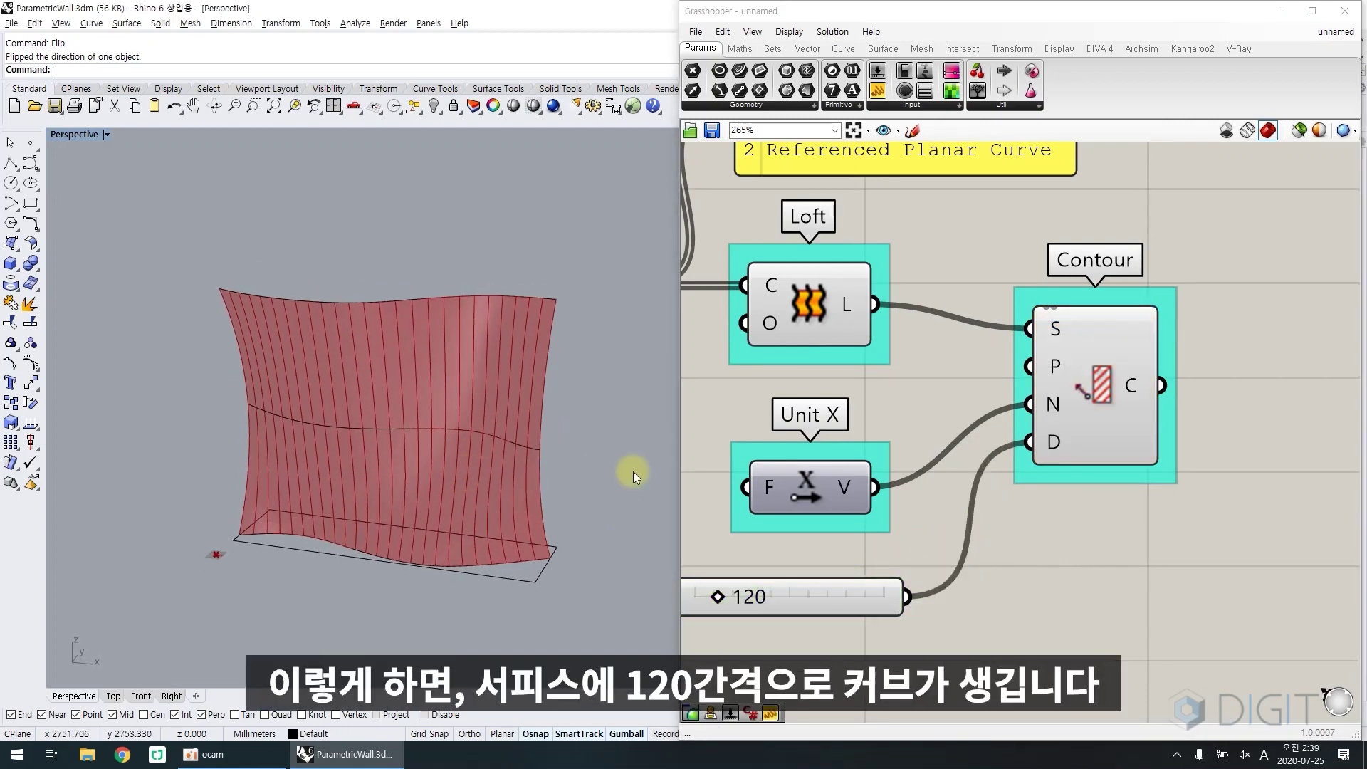
Add the Project component that projects an object onto a plane, placing it beyond the Contour group
scroll(881, 469, down, 2)
click(1040, 411)
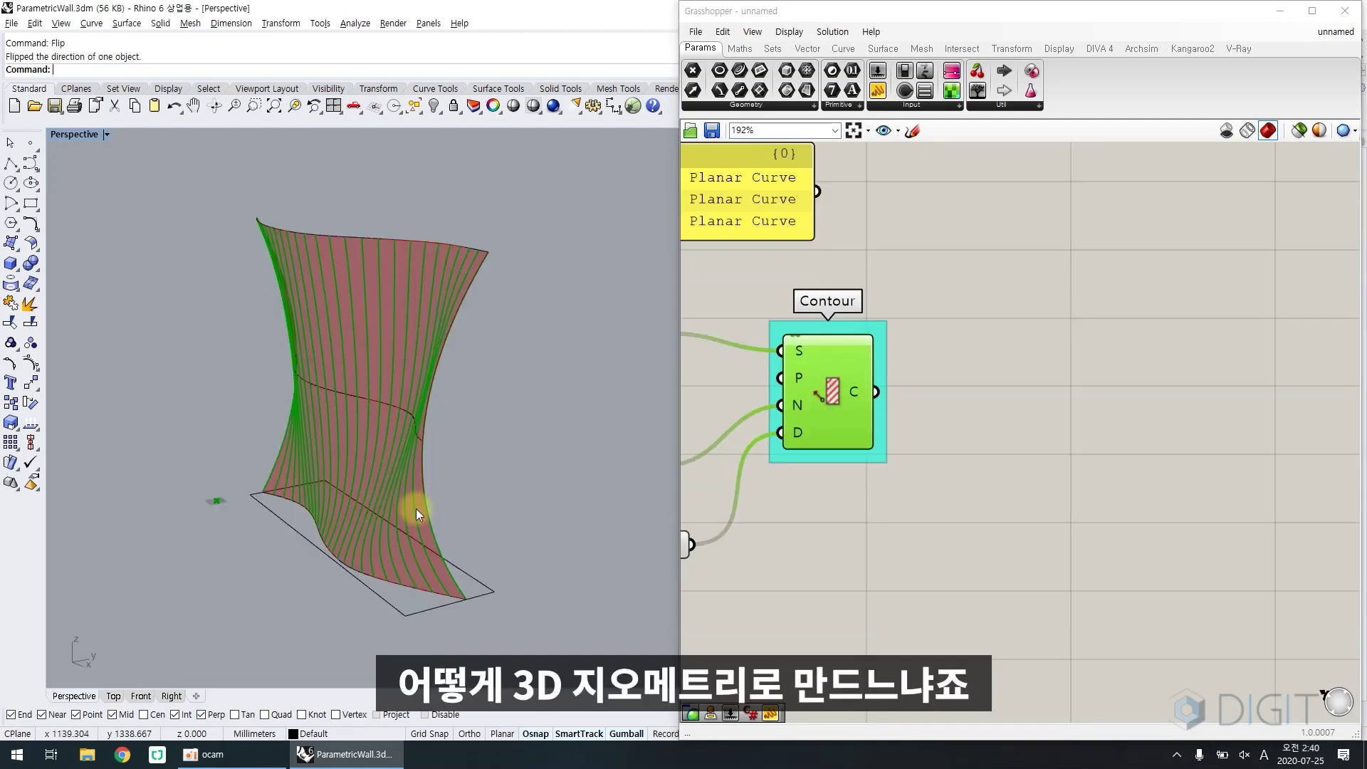
double_click(990, 415)
text(project)
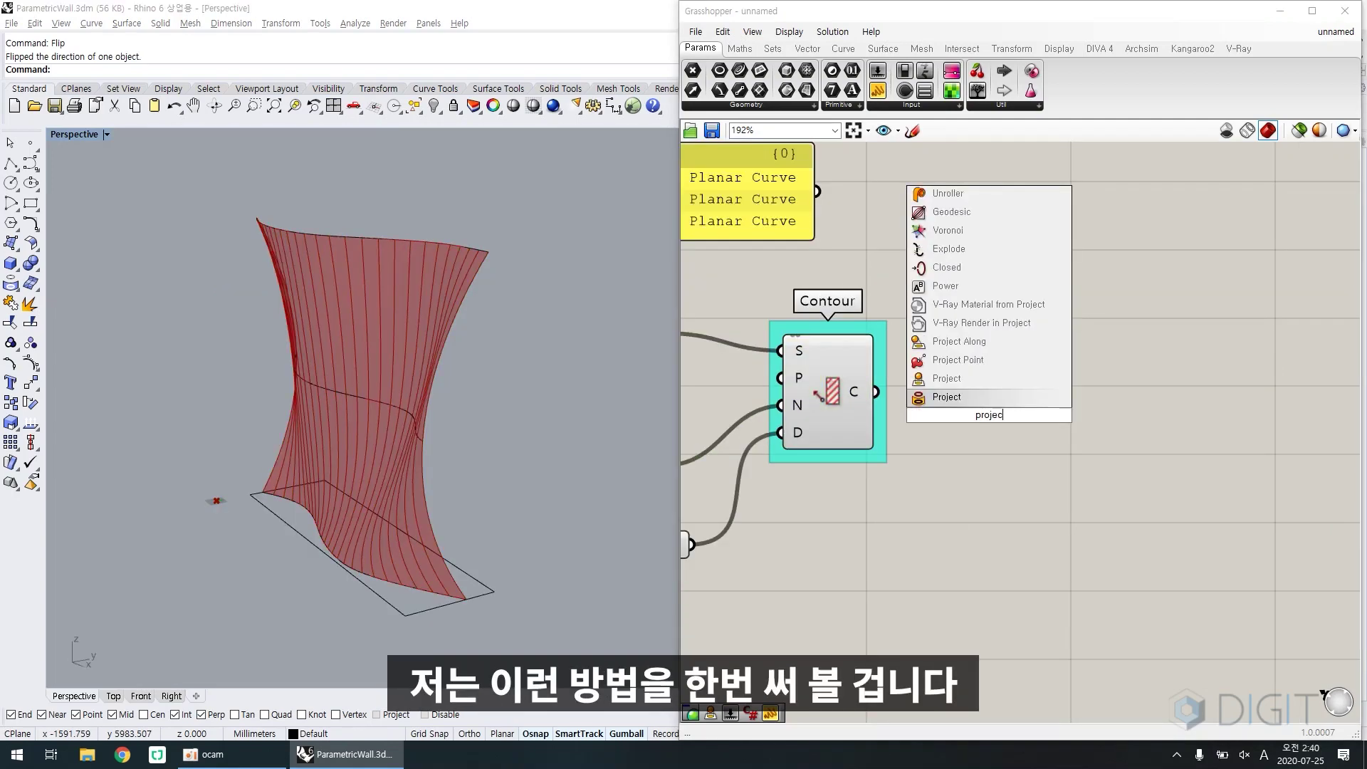
key(Up)
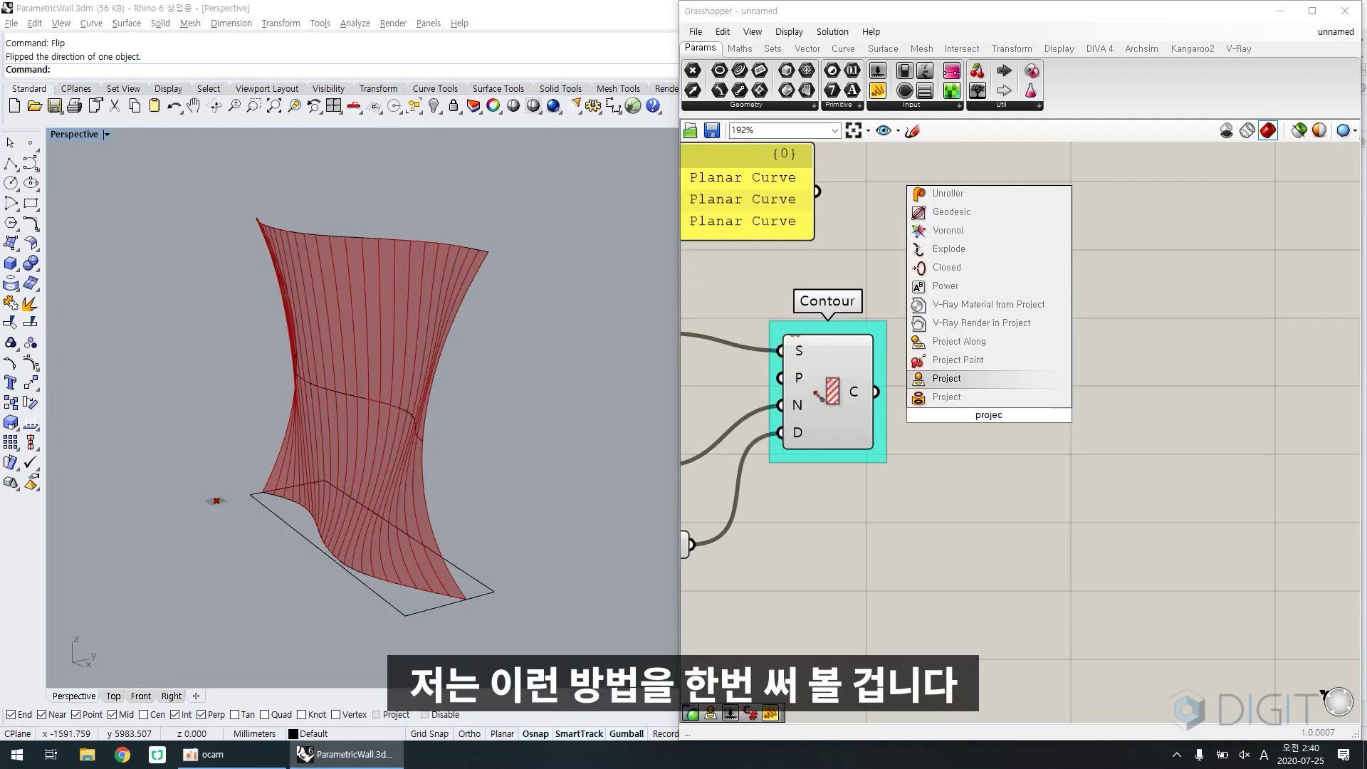
key(Return)
Put the Project component in a group titled "Project"
click(990, 415)
key(ctrl+g)
scroll(994, 381, up, 4)
right_click(996, 378)
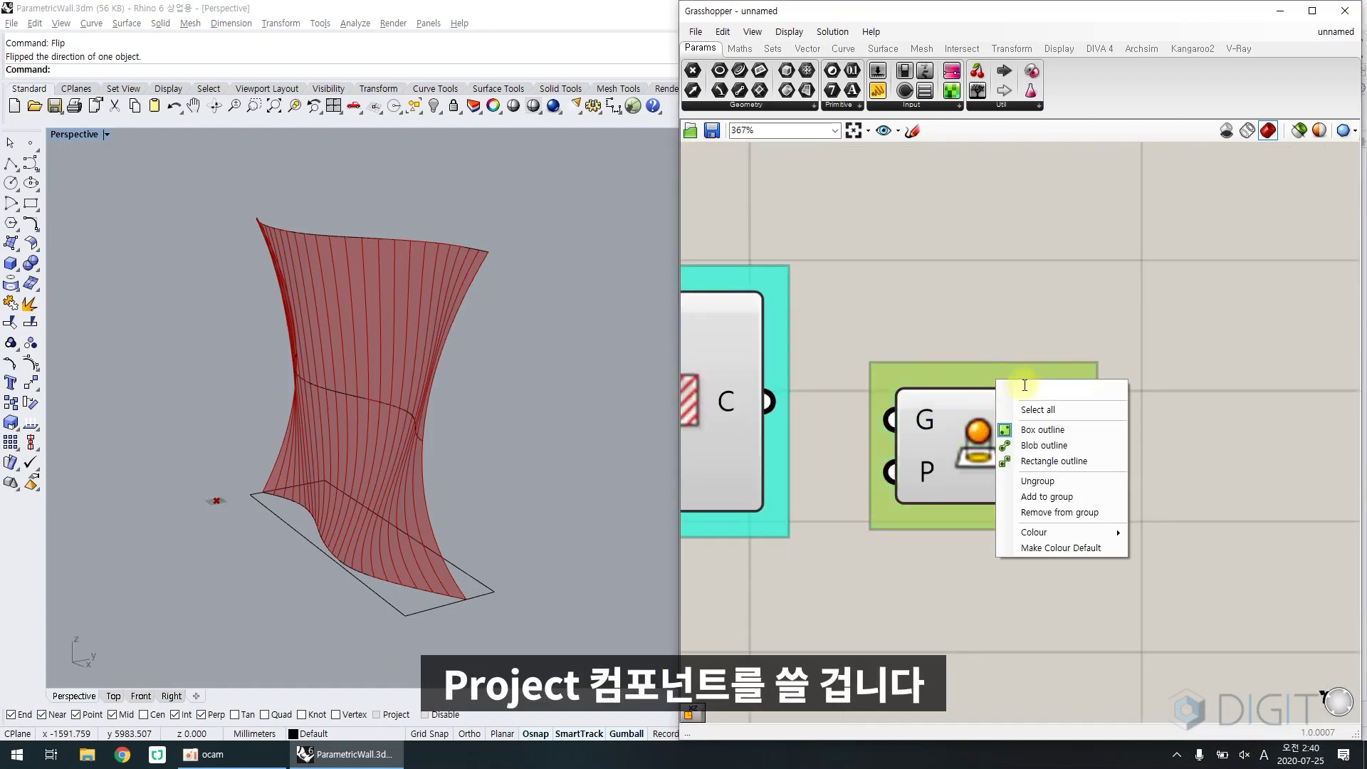
click(1032, 388)
text(Project)
key(Return)
Search the components for "pro" and compare the two Project entries with the component already placed
right_drag(1177, 405, 1031, 360)
double_click(1133, 426)
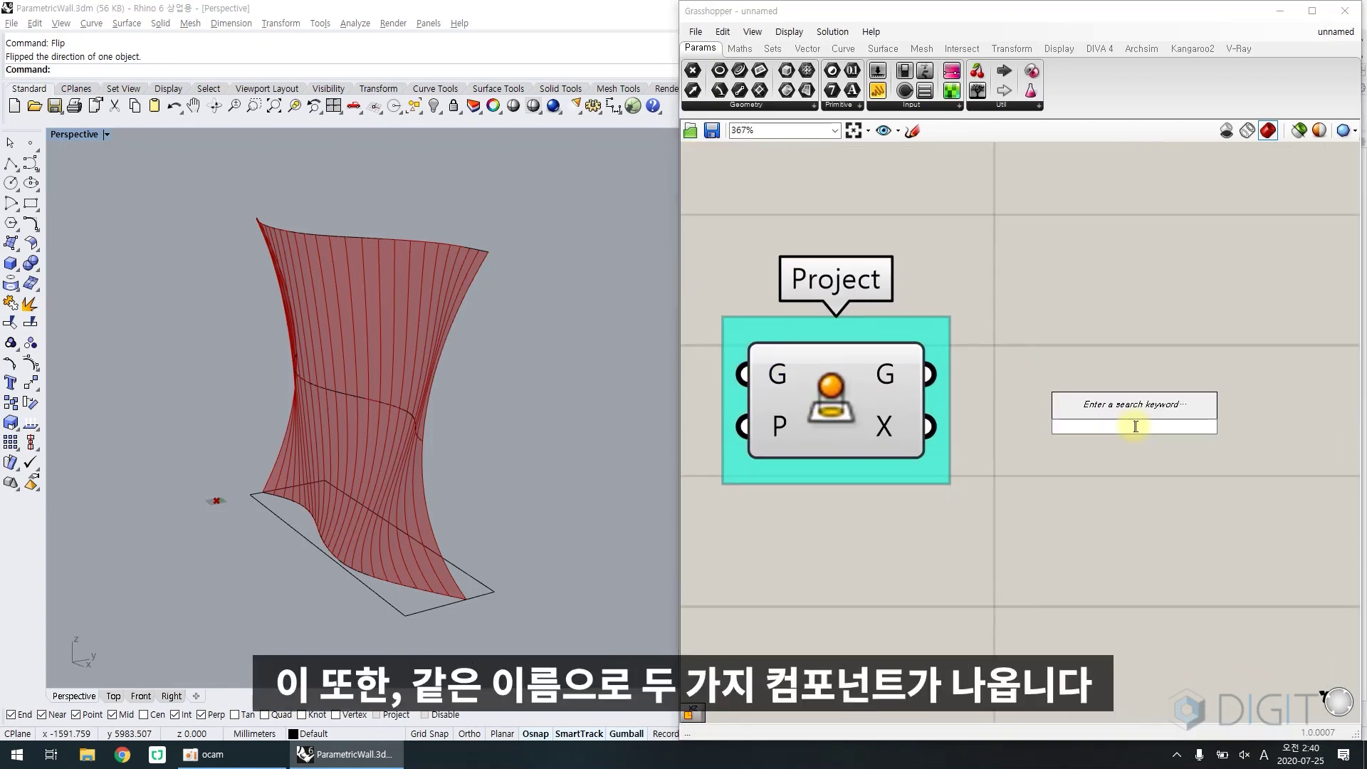
text(pro)
mouse_move(1120, 391)
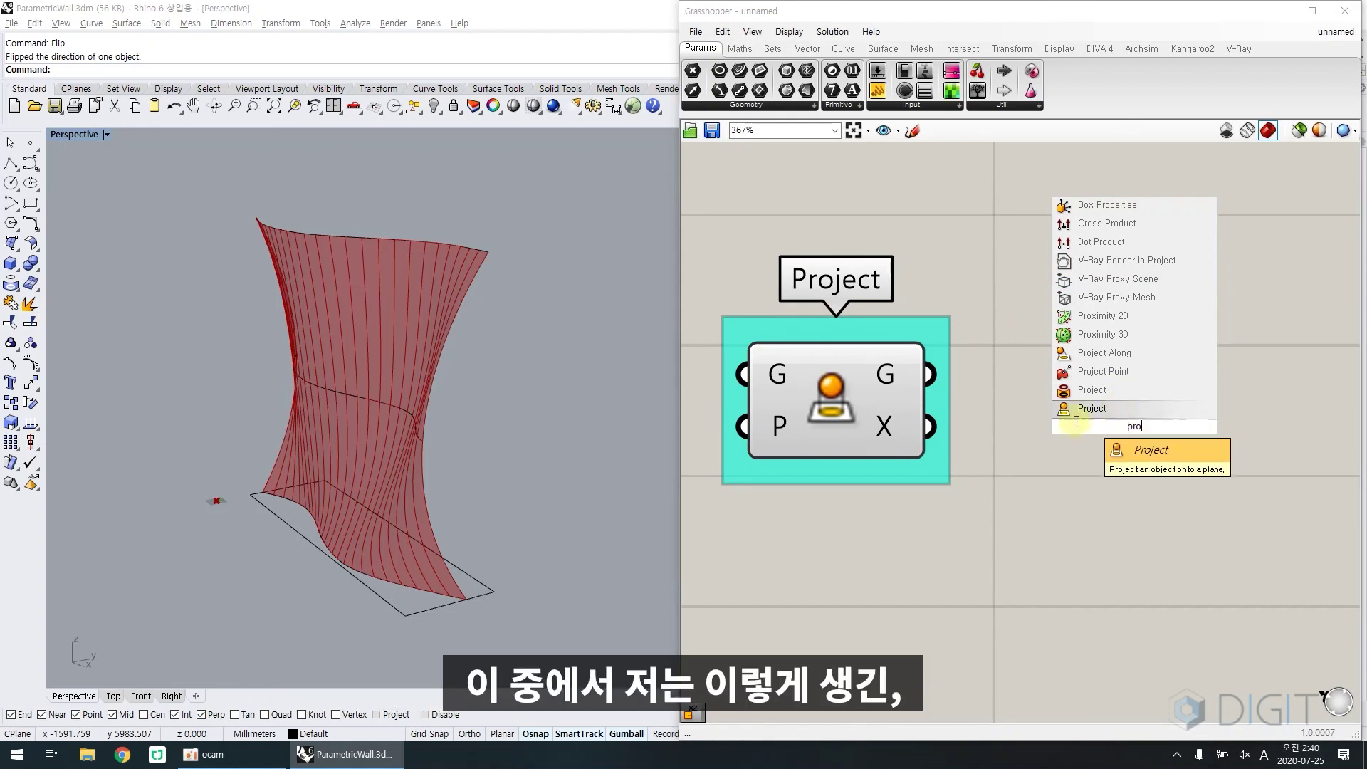
click(1118, 408)
scroll(831, 388, up, 4)
scroll(862, 392, down, 4)
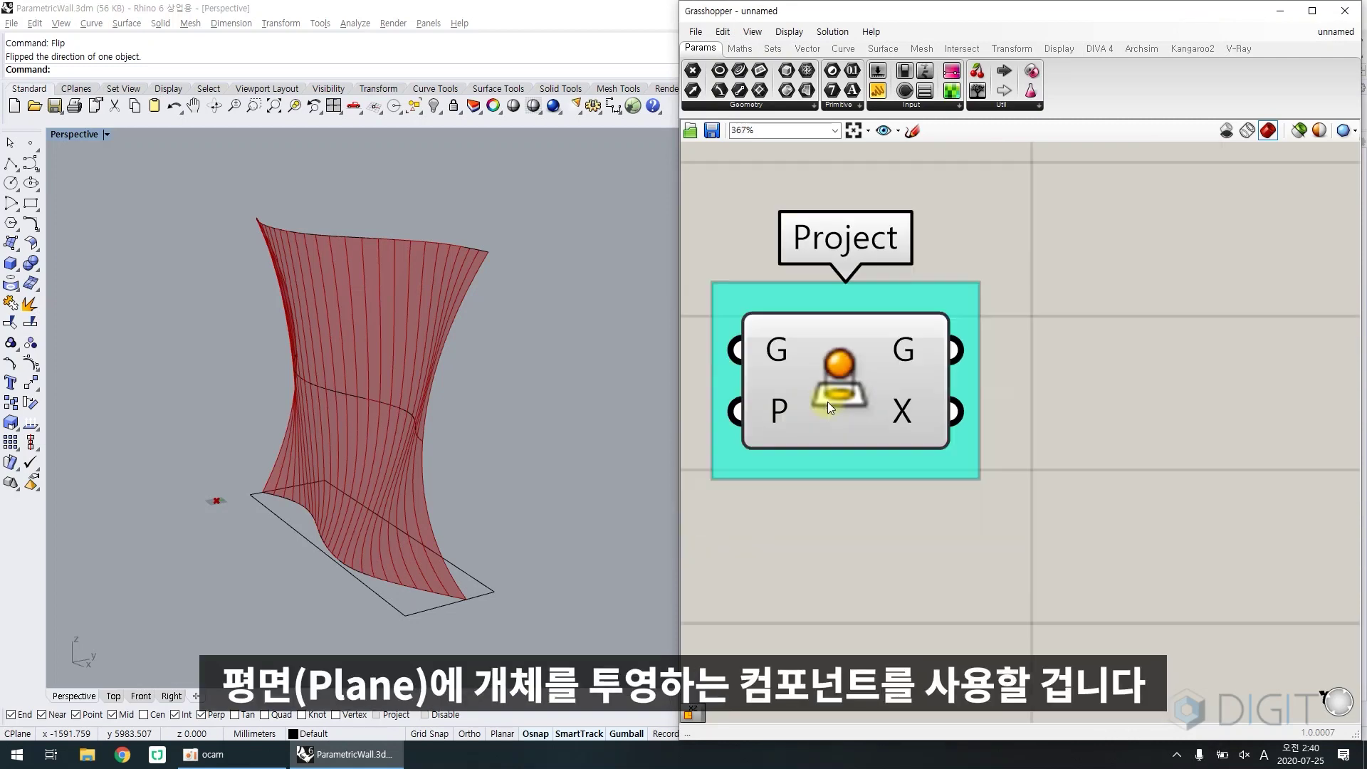
drag(827, 401, 942, 416)
click(944, 491)
scroll(928, 532, up, 2)
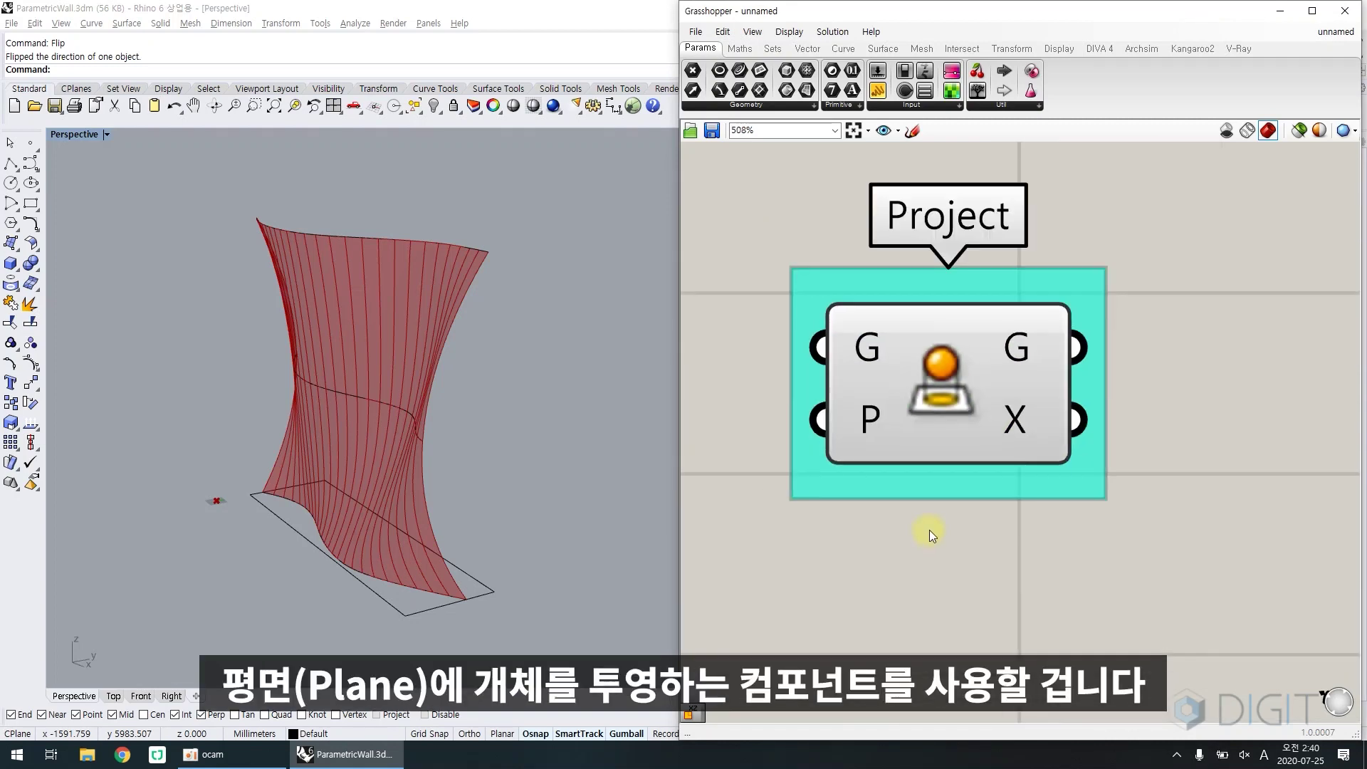
Draw a vertical plane surface in Rhino with its edge starting at the origin, lying on the XZ plane beside the wall
right_drag(434, 515, 335, 529)
text(plane)
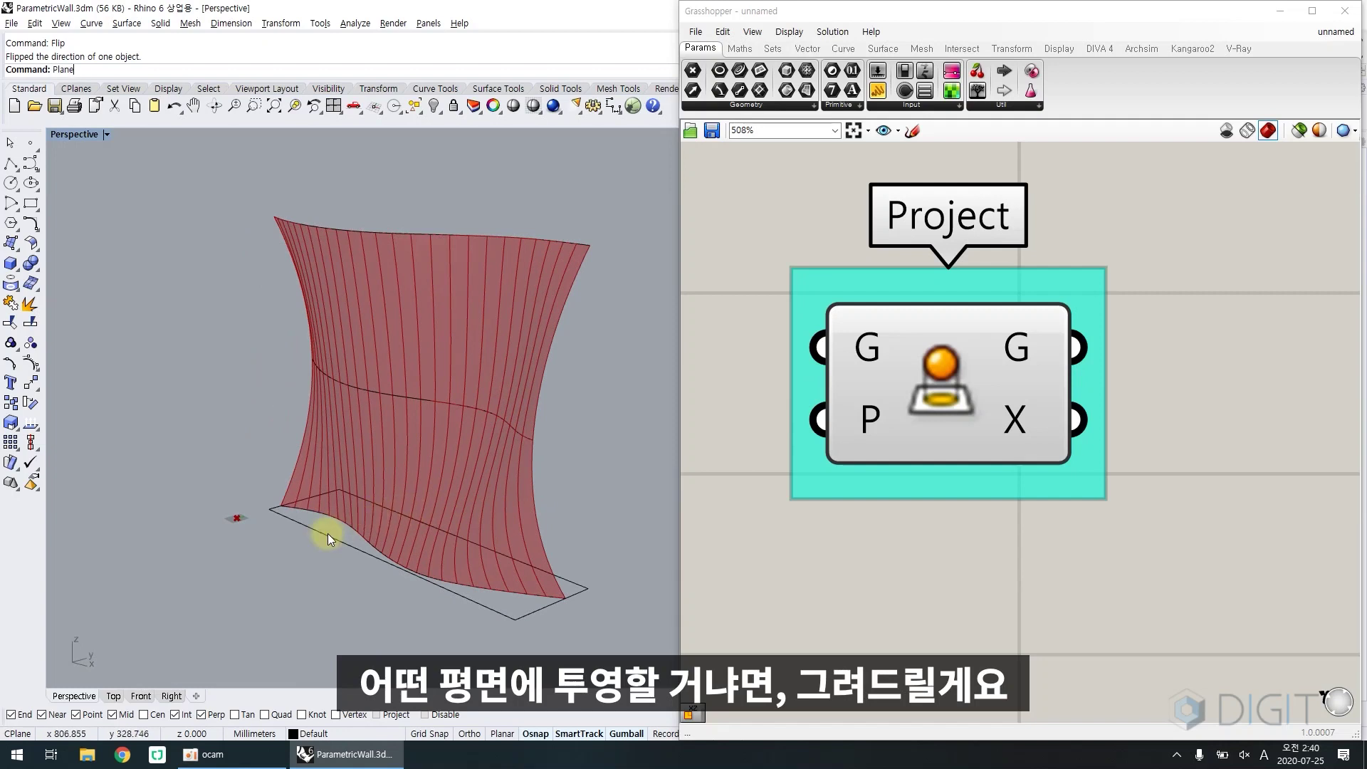
key(Return)
text(v)
key(Return)
text(0)
key(Return)
scroll(374, 585, down, 4)
click(469, 637)
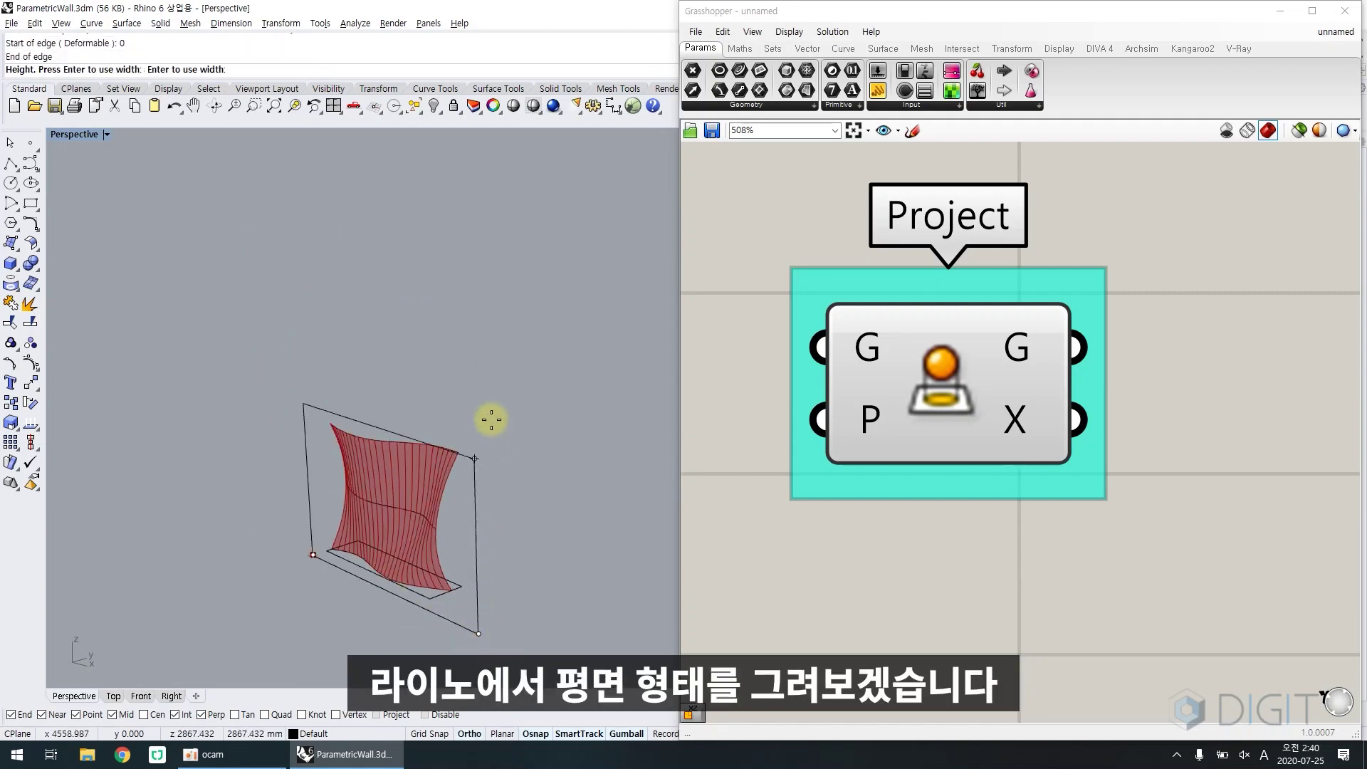
click(491, 378)
Examine the vertical plane from several angles against the world axes and the contoured wall
right_drag(463, 493, 338, 467)
click(338, 470)
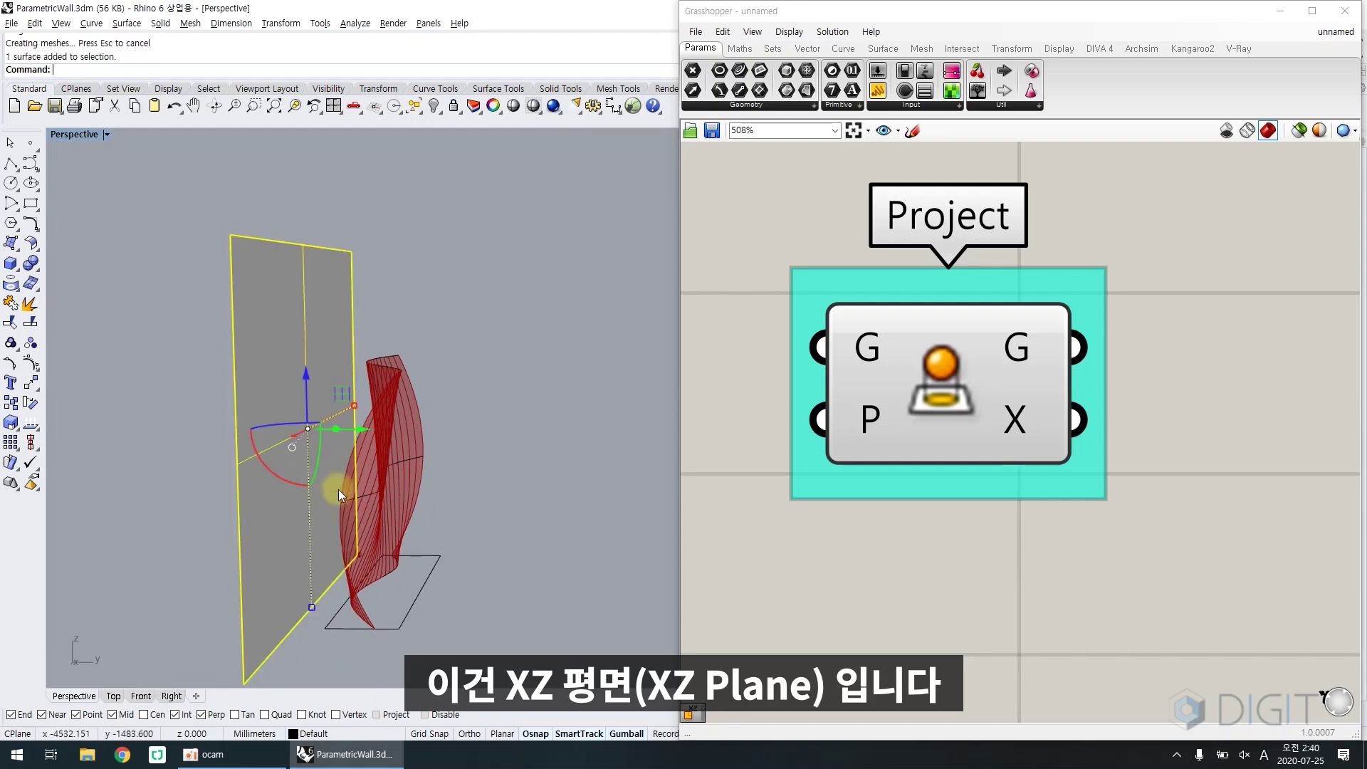
key(Escape)
mouse_move(459, 484)
right_down()
mouse_move(274, 482)
mouse_move(100, 635)
right_up()
click(327, 534)
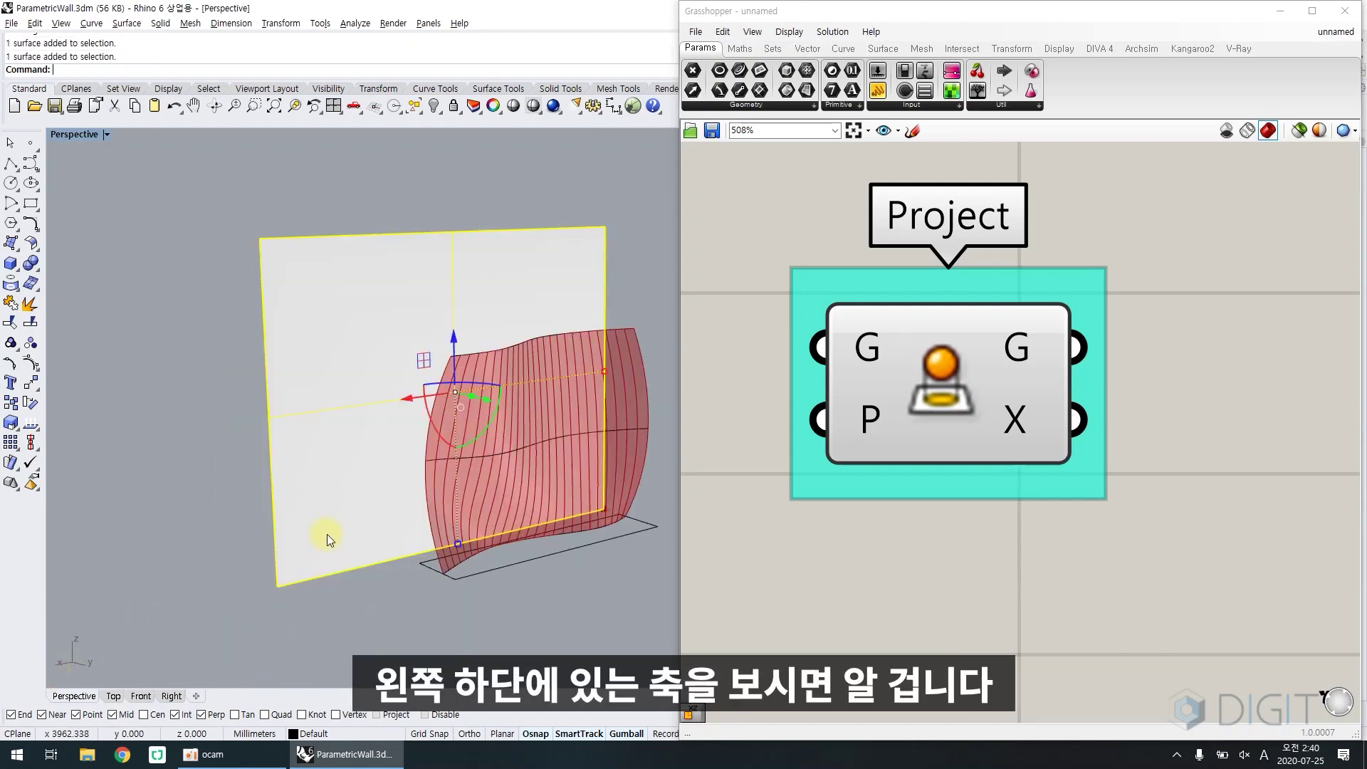
click(199, 546)
click(305, 516)
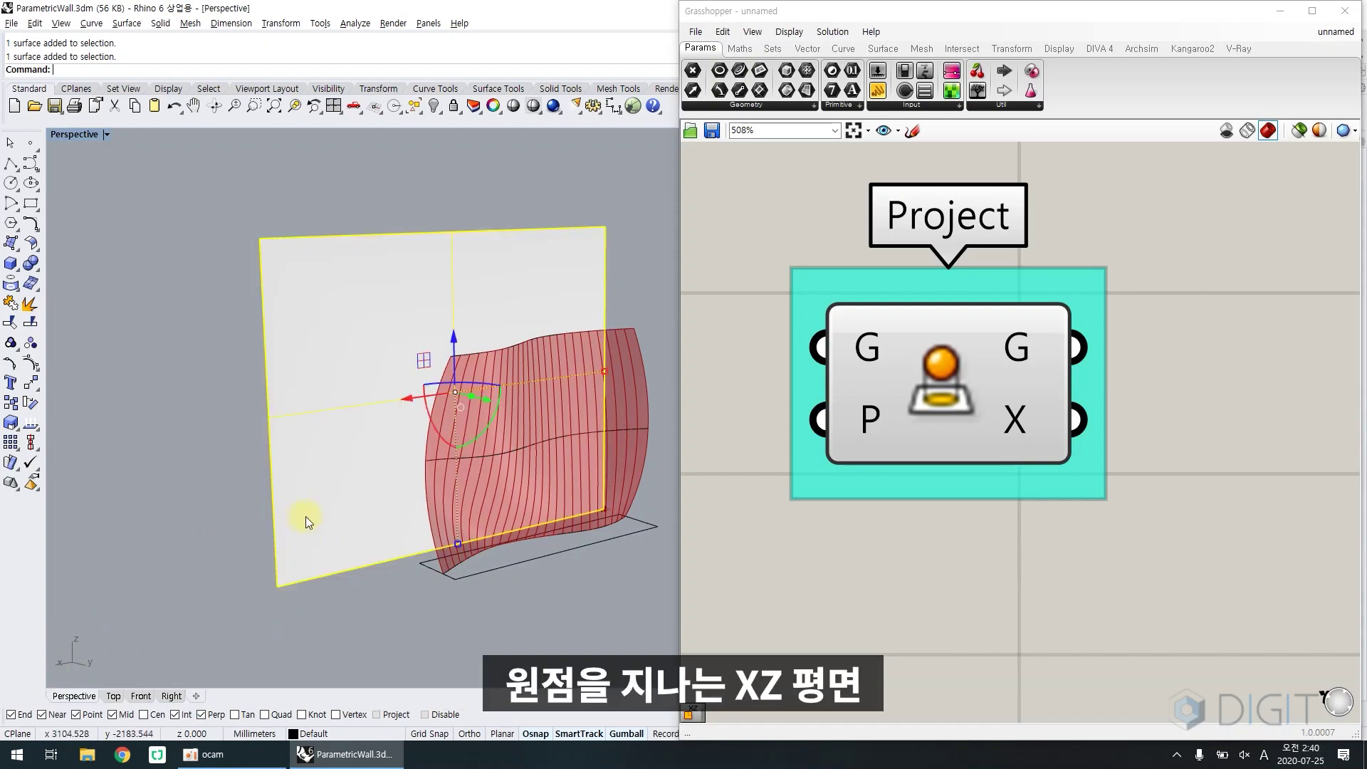
click(225, 519)
right_drag(154, 497, 317, 497)
right_drag(316, 497, 391, 494)
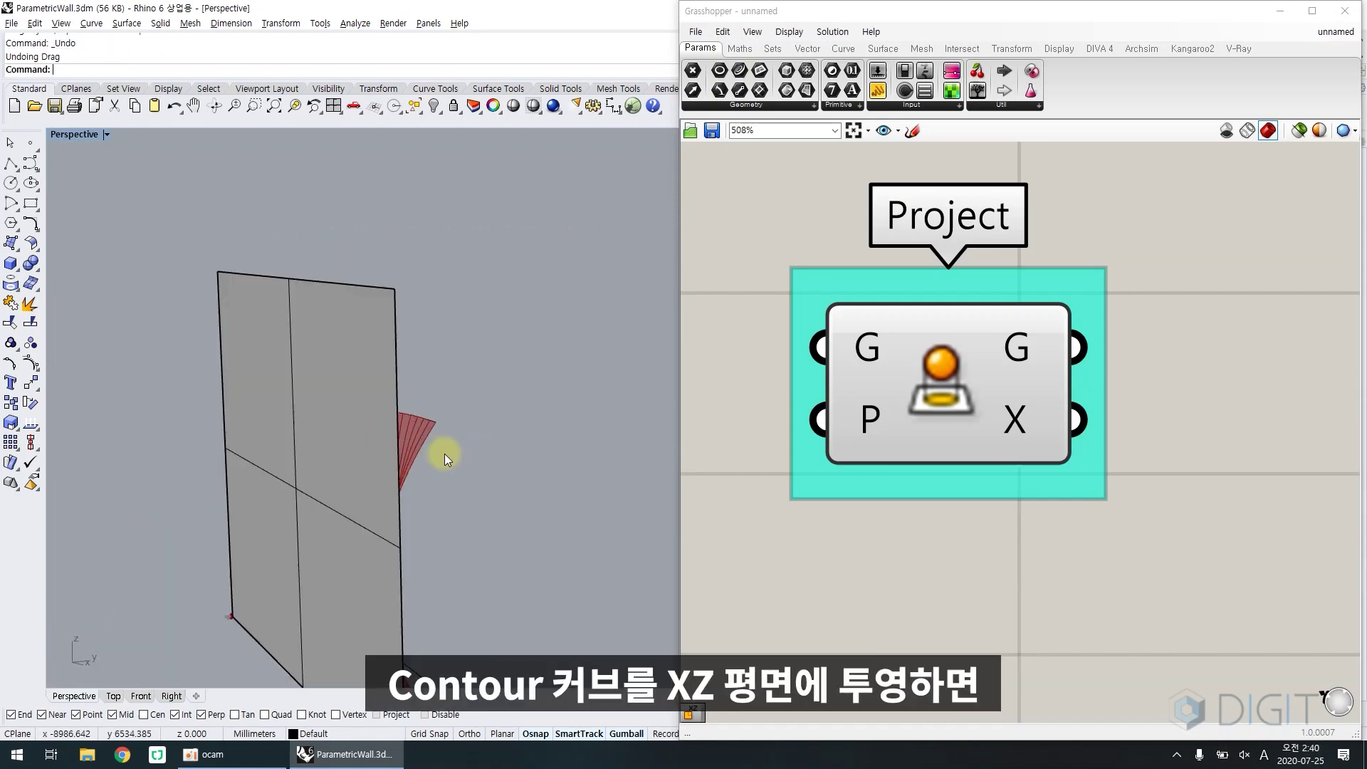
right_drag(445, 455, 399, 454)
click(318, 469)
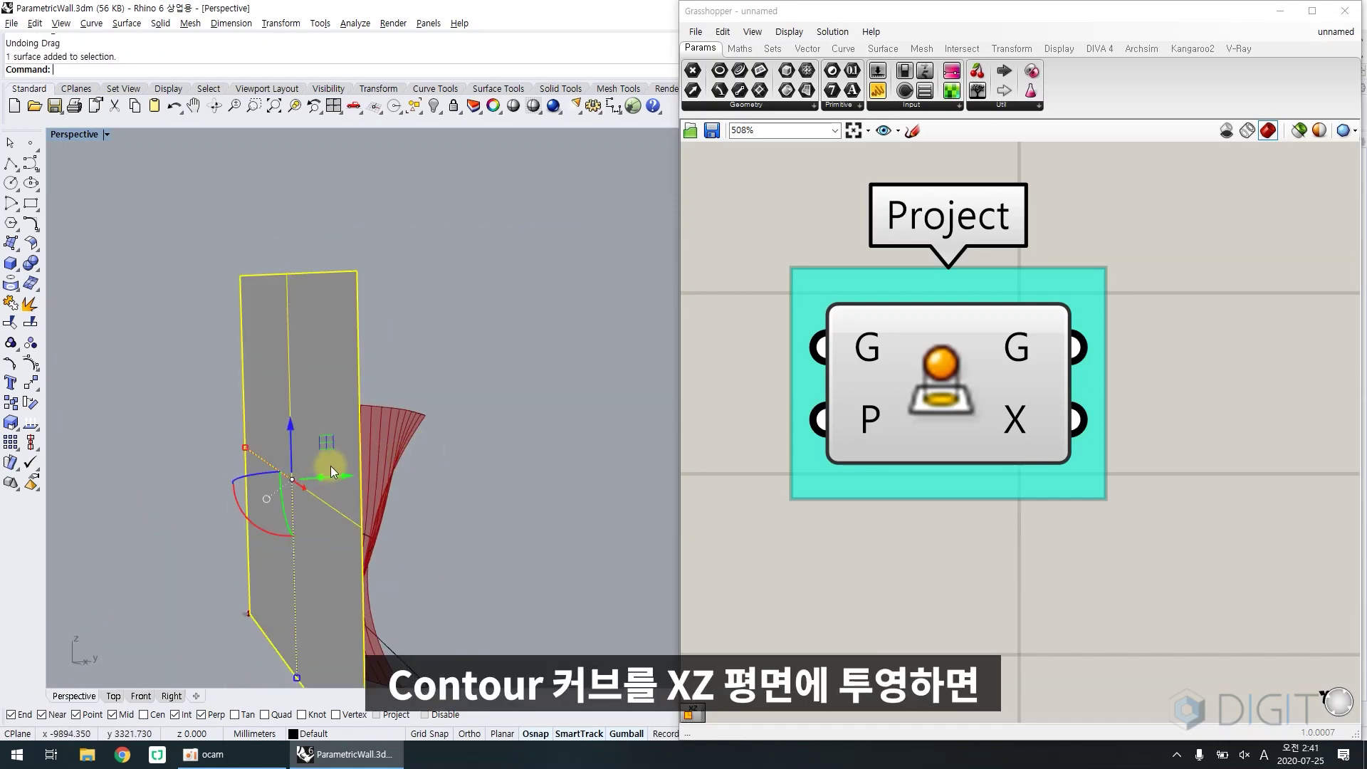
click(396, 447)
scroll(793, 455, down, 5)
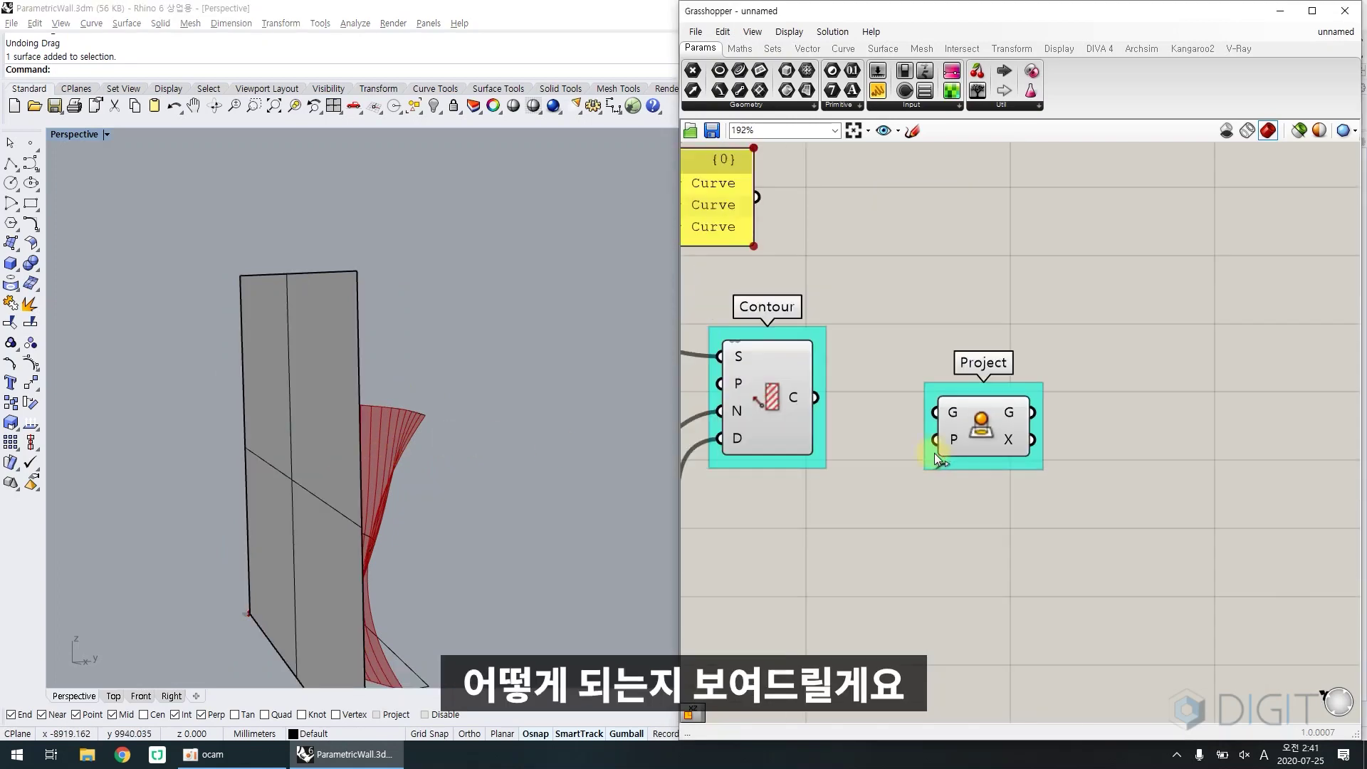
Connect the Contour component's curves to the geometry input of the Project component
right_drag(934, 453, 1053, 434)
click(907, 394)
drag(948, 382, 1078, 393)
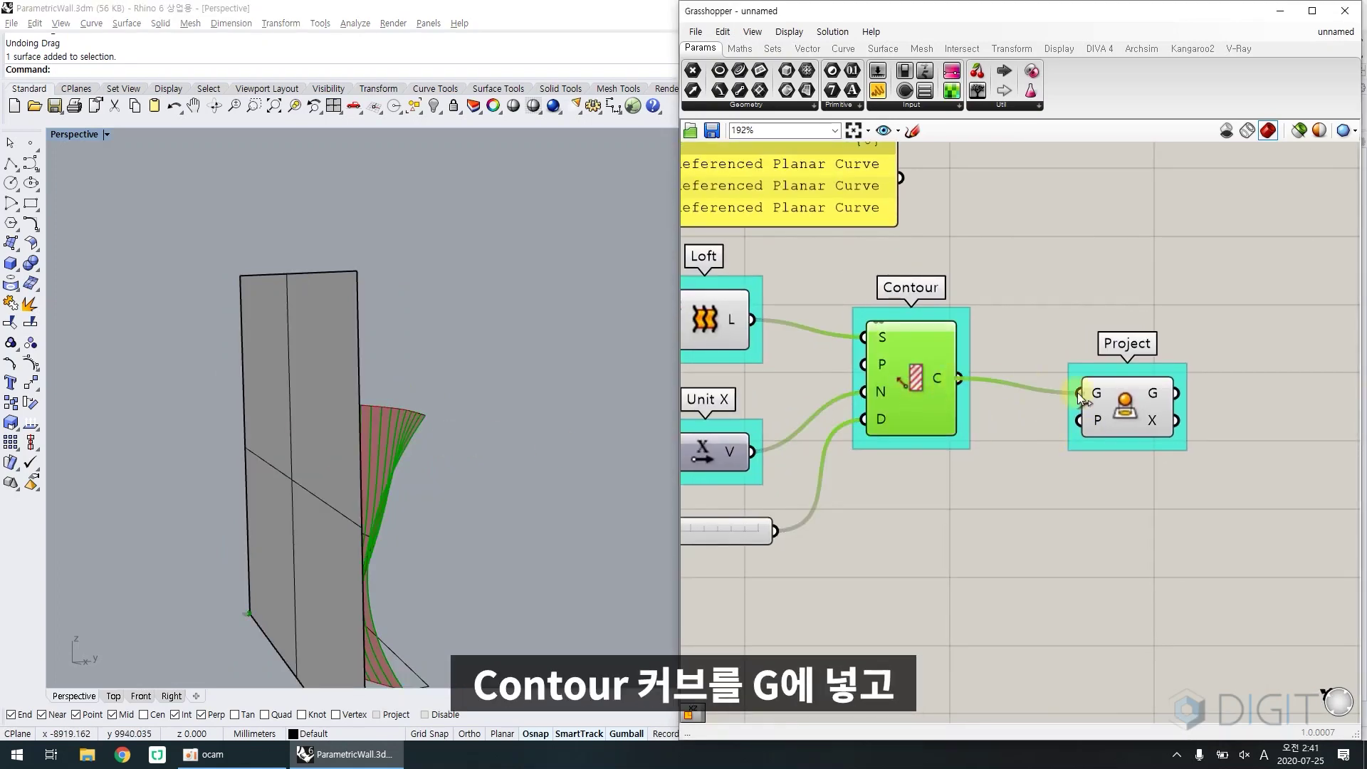
Add an XZ Plane component below Contour and connect it to Project's plane input
double_click(1012, 486)
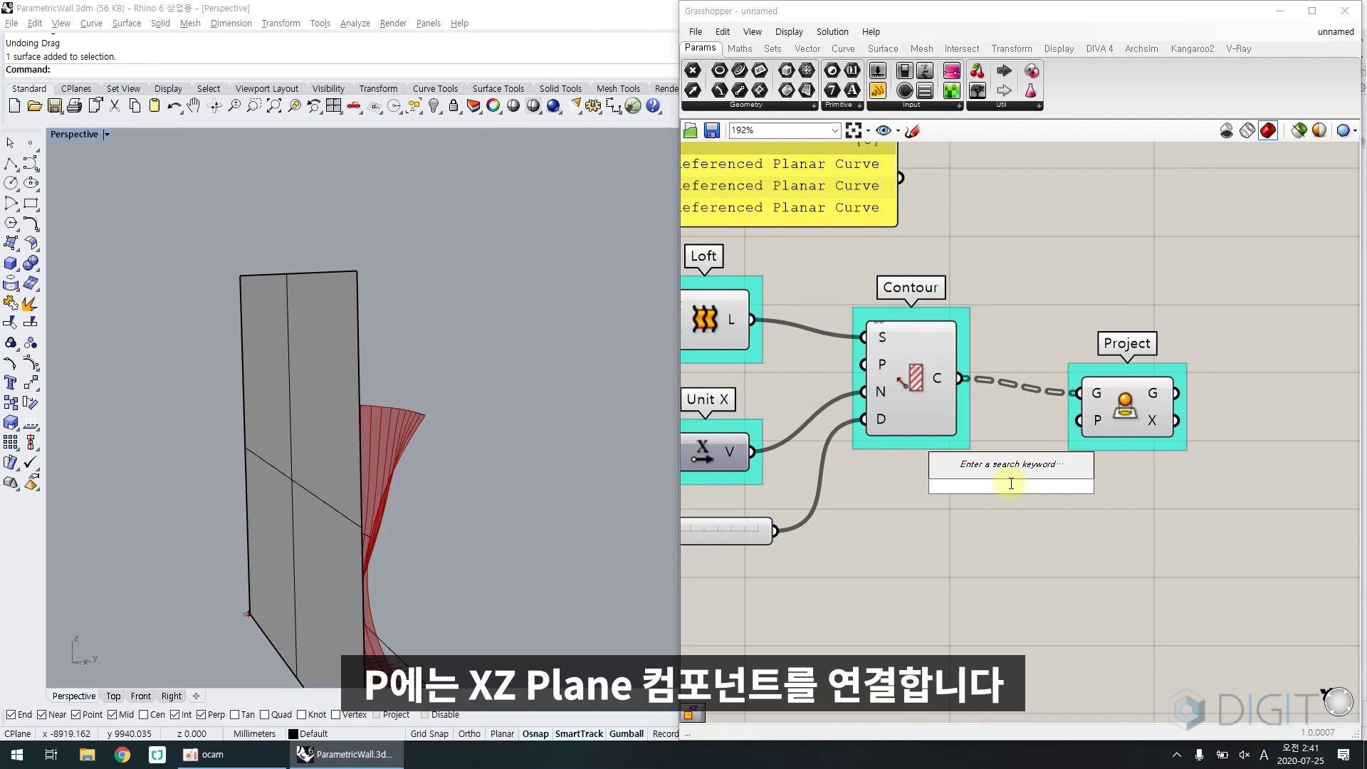
text(xp)
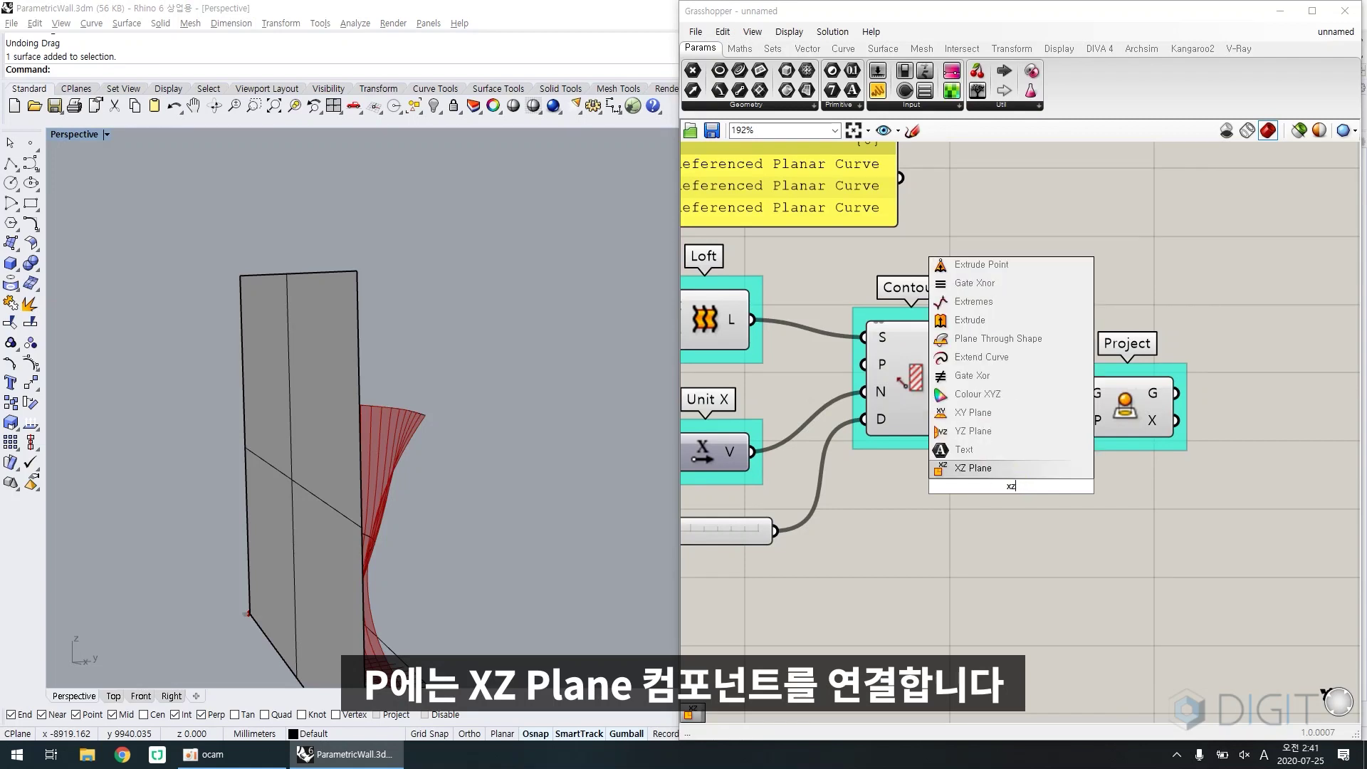
click(1014, 472)
drag(989, 498, 967, 537)
Put the XZ Plane component in a group titled "XZ Plane"
key(ctrl+g)
right_click(961, 510)
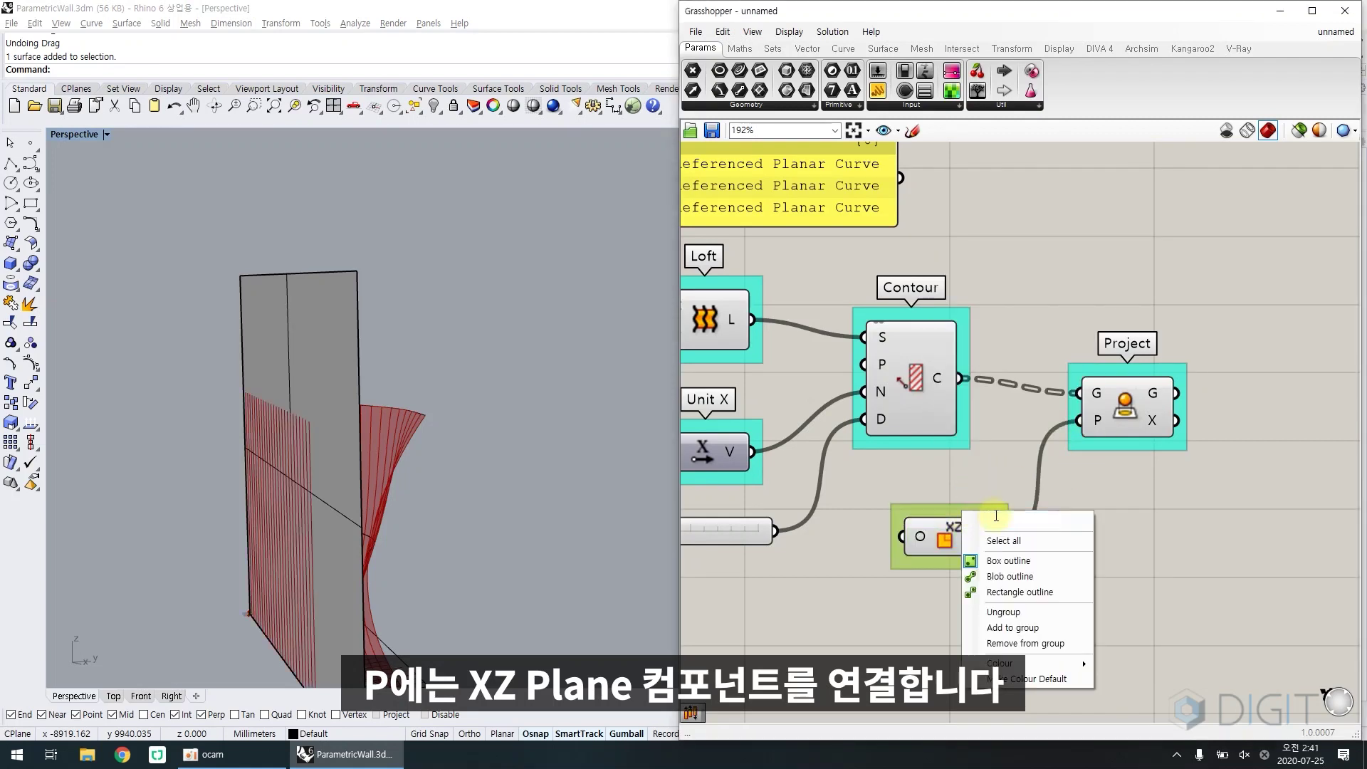
click(997, 520)
text(XZ Plane)
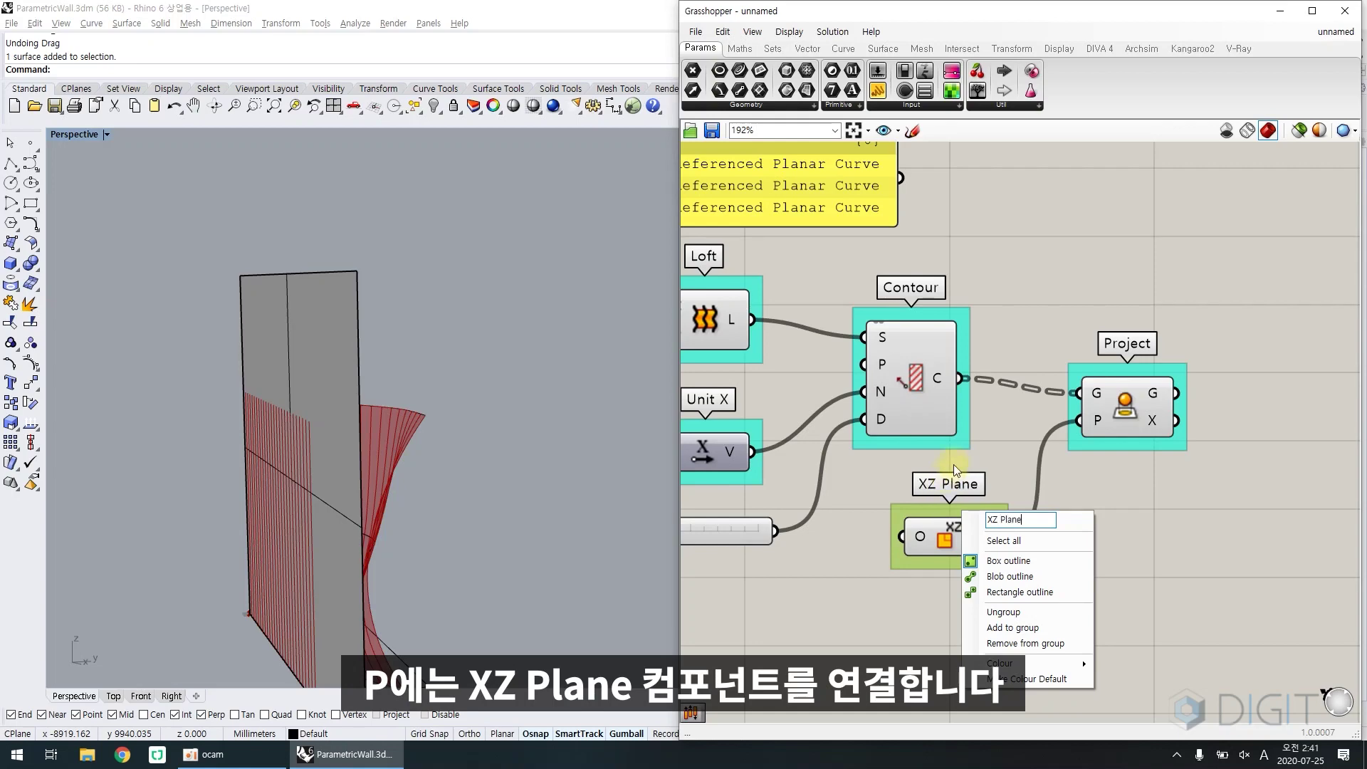
click(954, 459)
Delete the vertical plane surface from the Rhino model
right_drag(258, 455, 395, 517)
click(360, 343)
key(Delete)
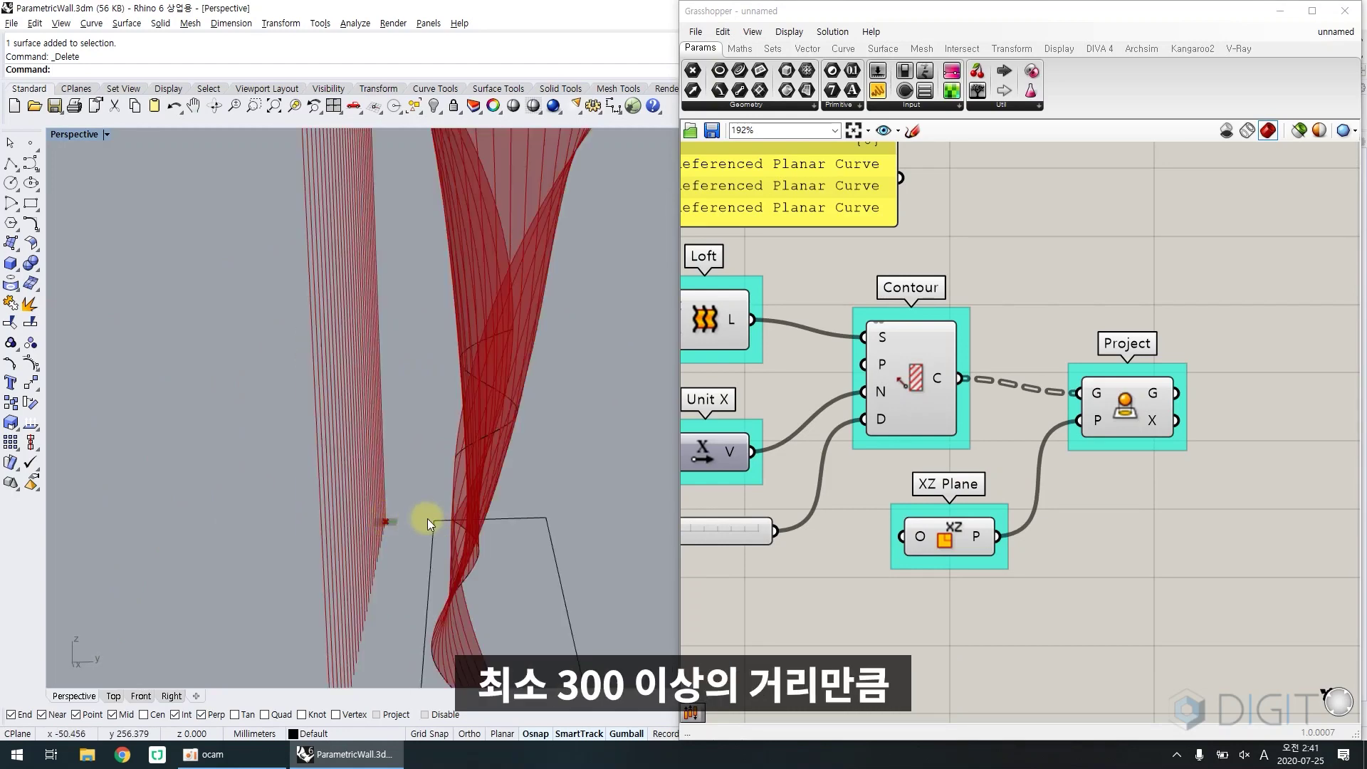
Examine the gap along Y between the projected curves, the base rectangle and the contoured wall
scroll(460, 519, down, 2)
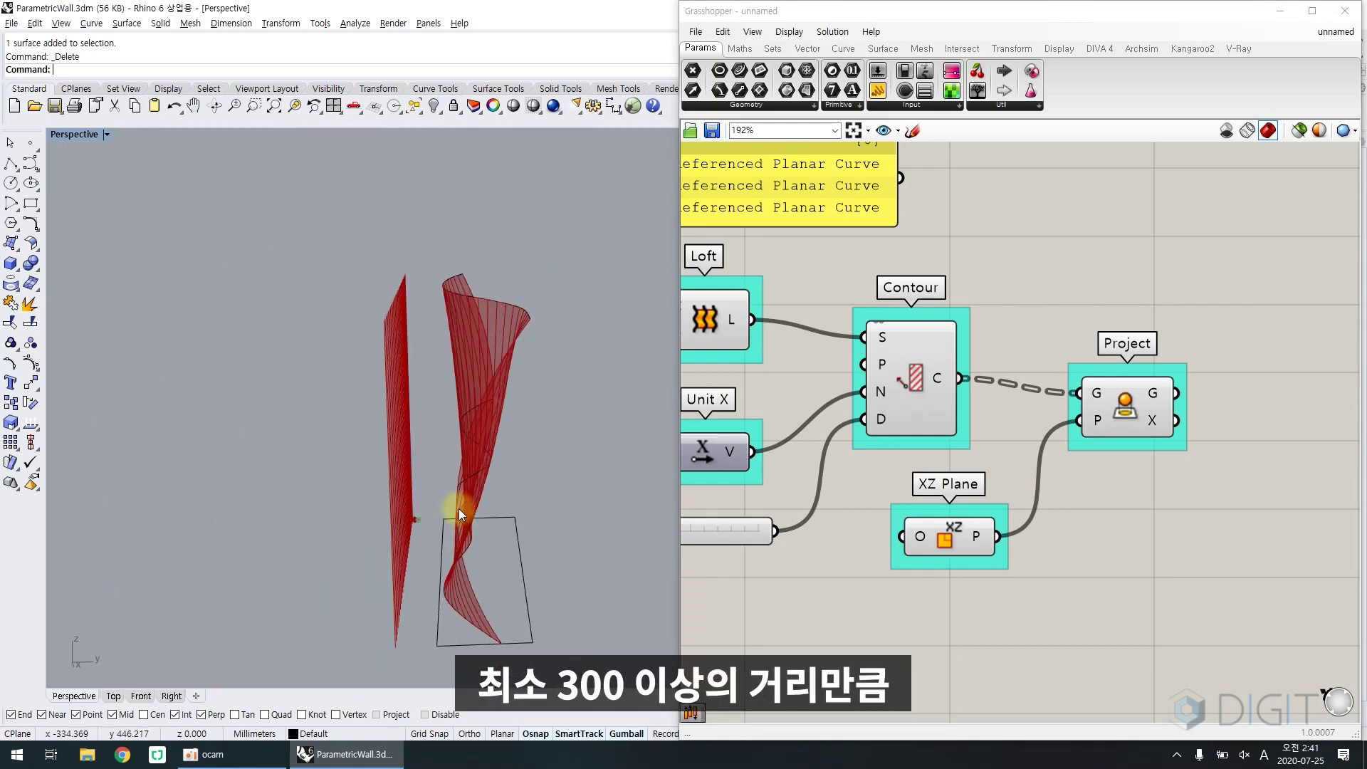
scroll(442, 278, up, 2)
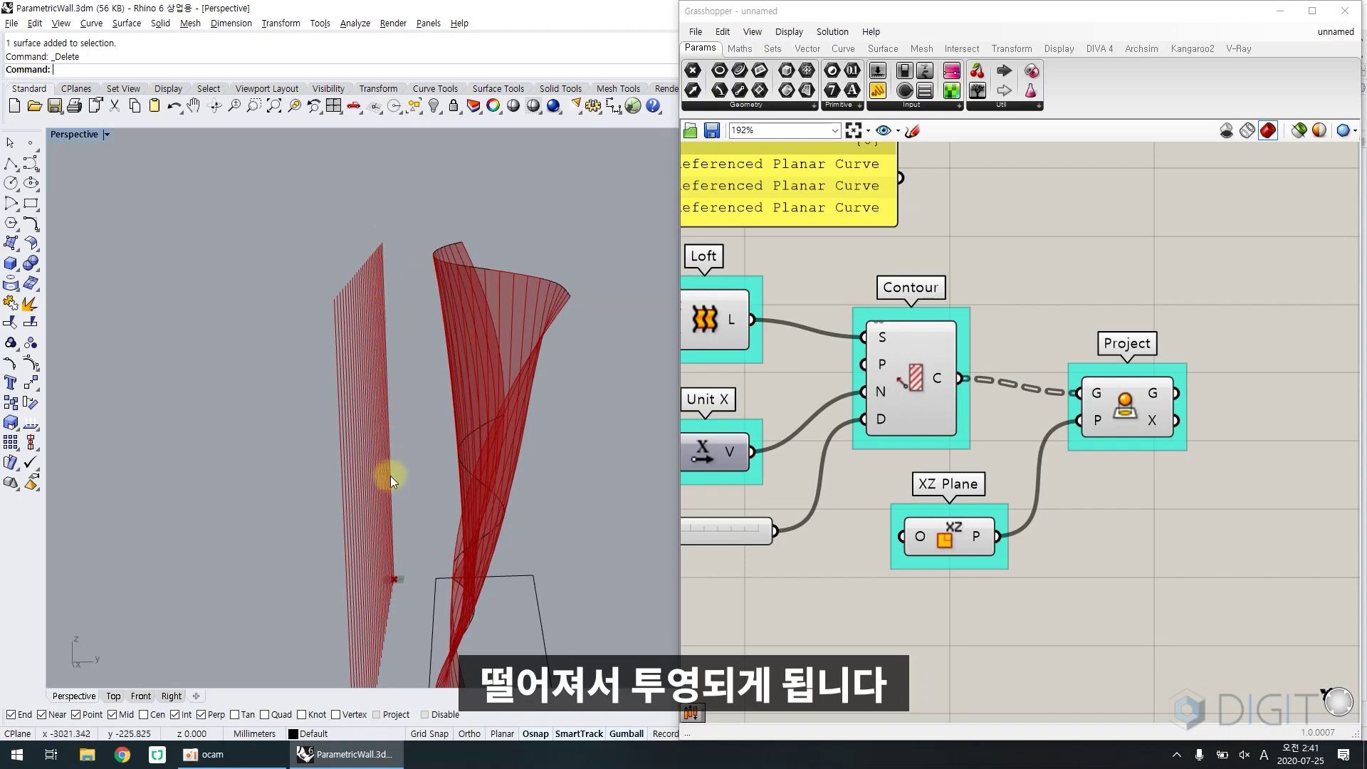
click(434, 578)
scroll(429, 499, down, 2)
scroll(418, 579, up, 2)
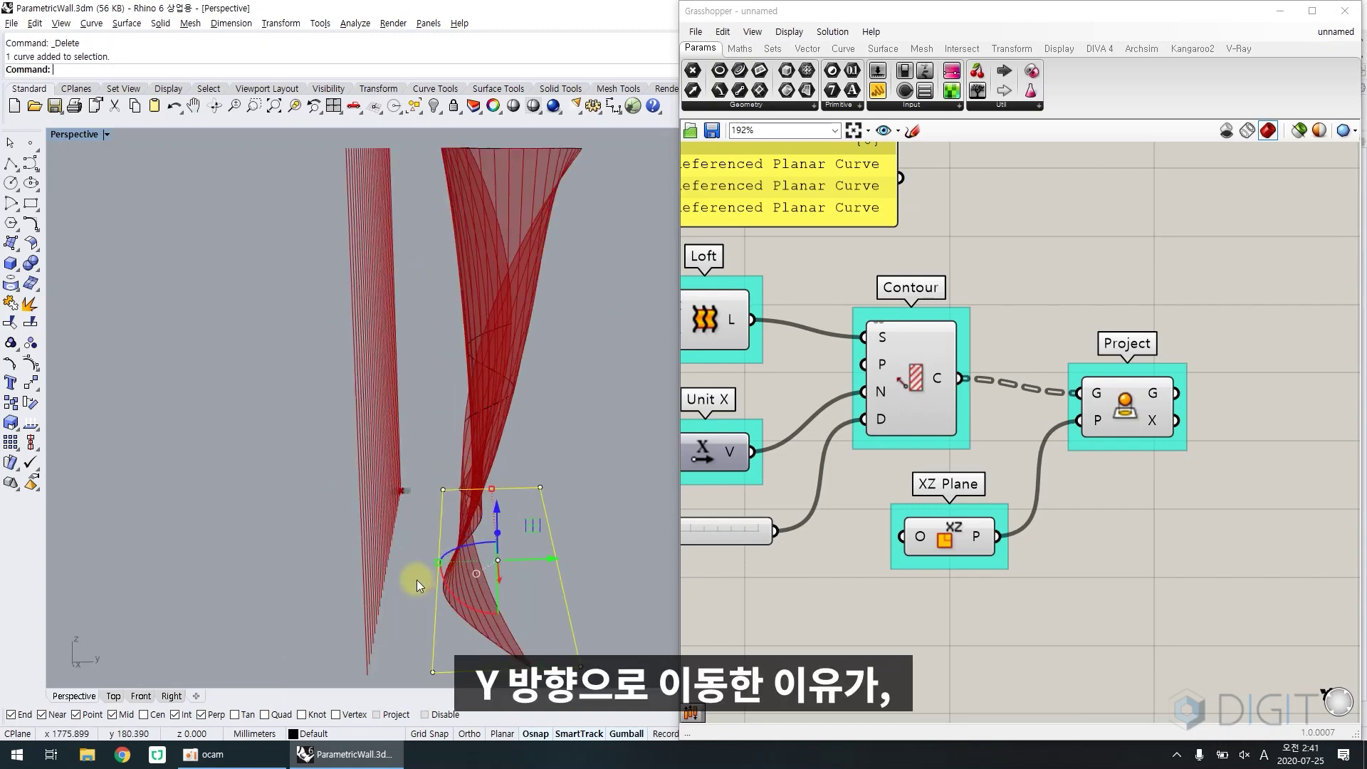
key(Escape)
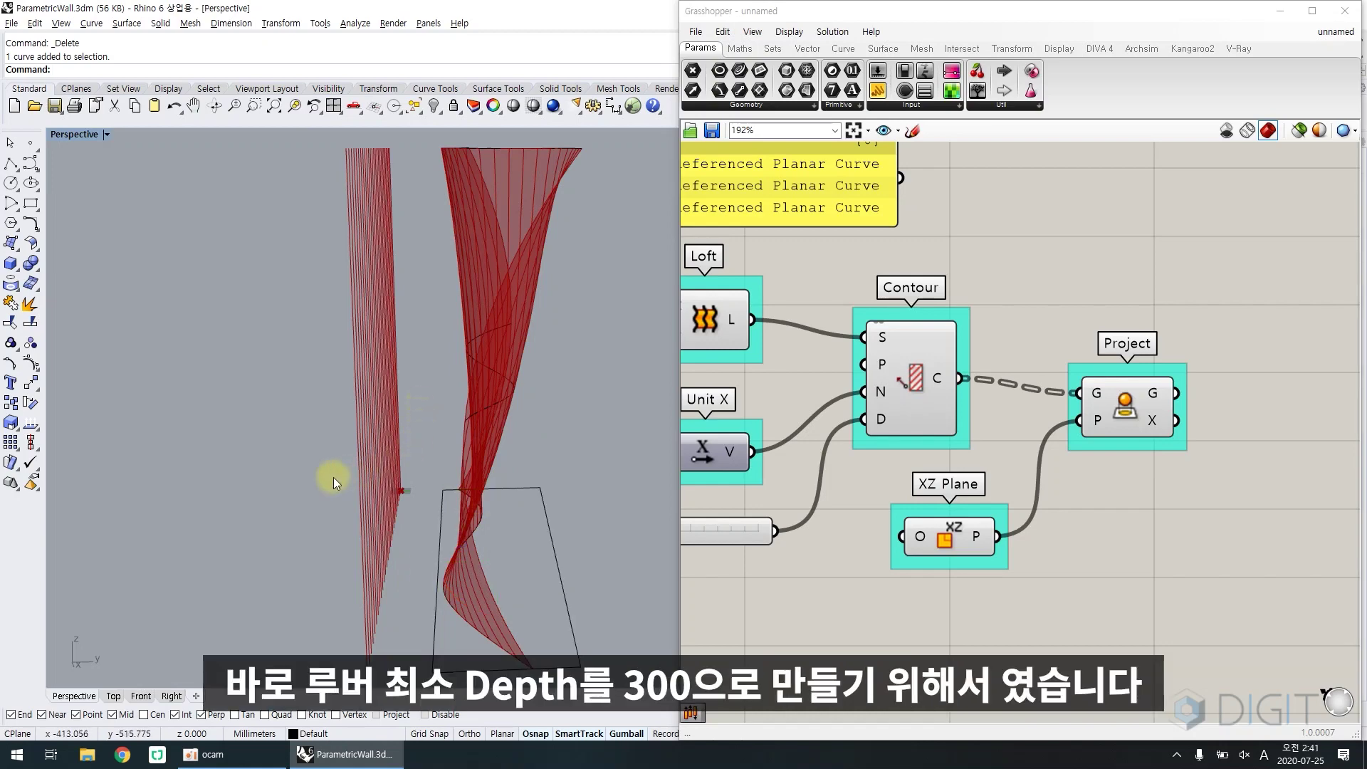
right_drag(333, 478, 425, 484)
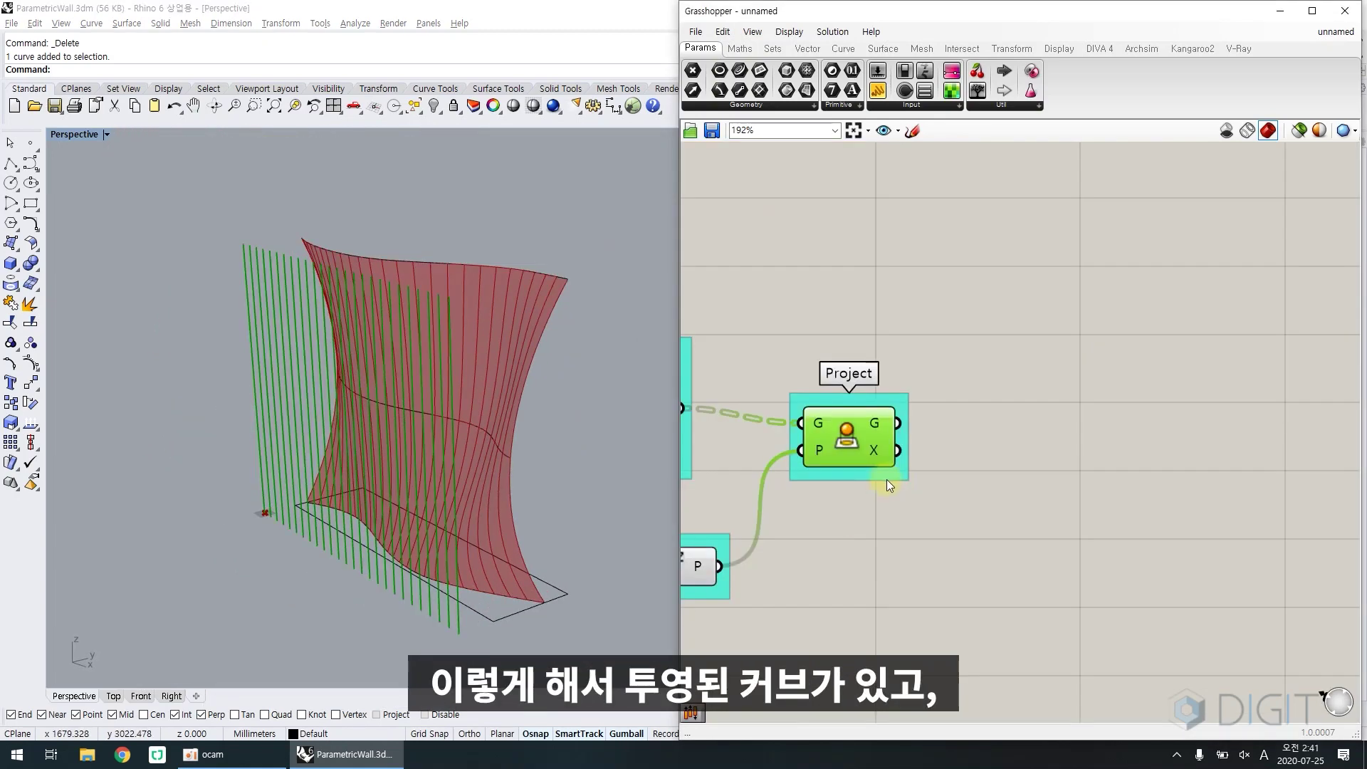
Rearrange the Project and XZ Plane components so they sit lower, with XZ Plane directly under Contour
click(971, 483)
right_drag(880, 470, 1010, 527)
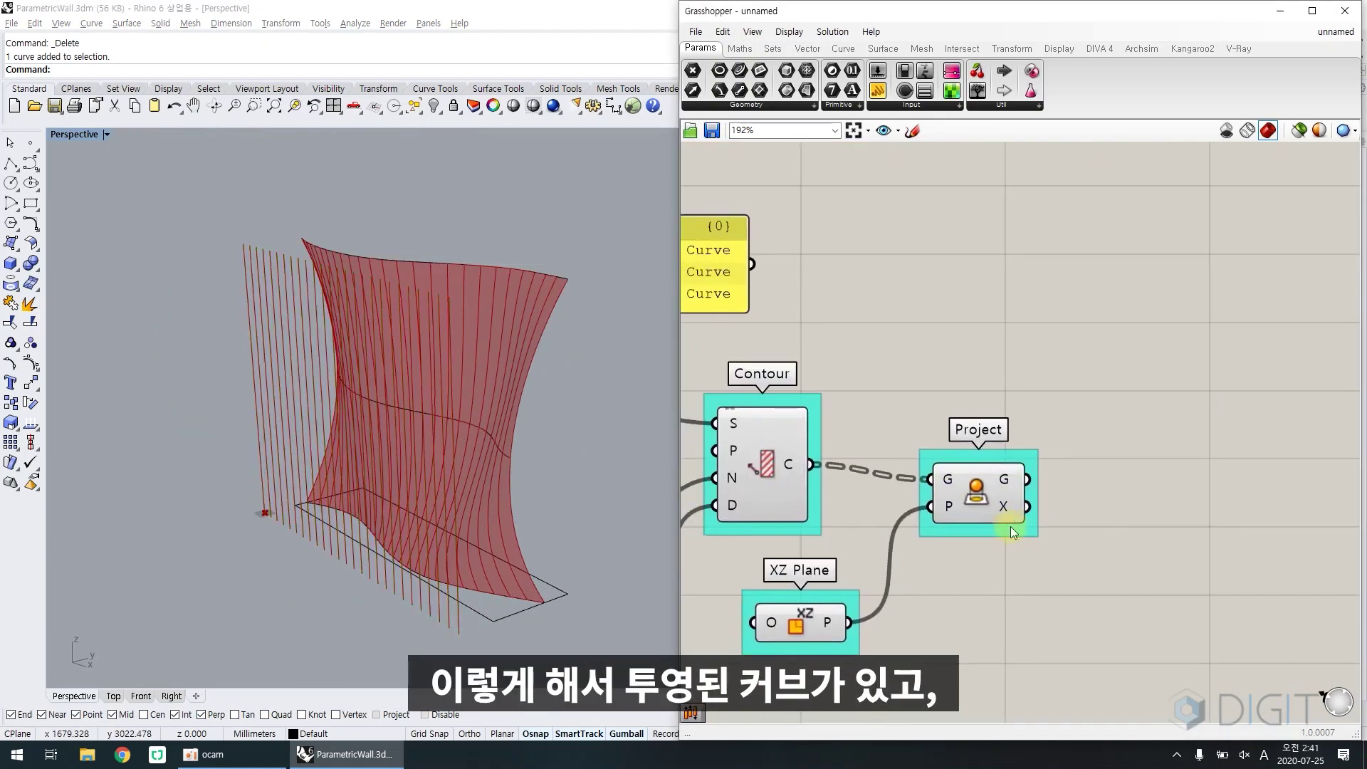
click(769, 463)
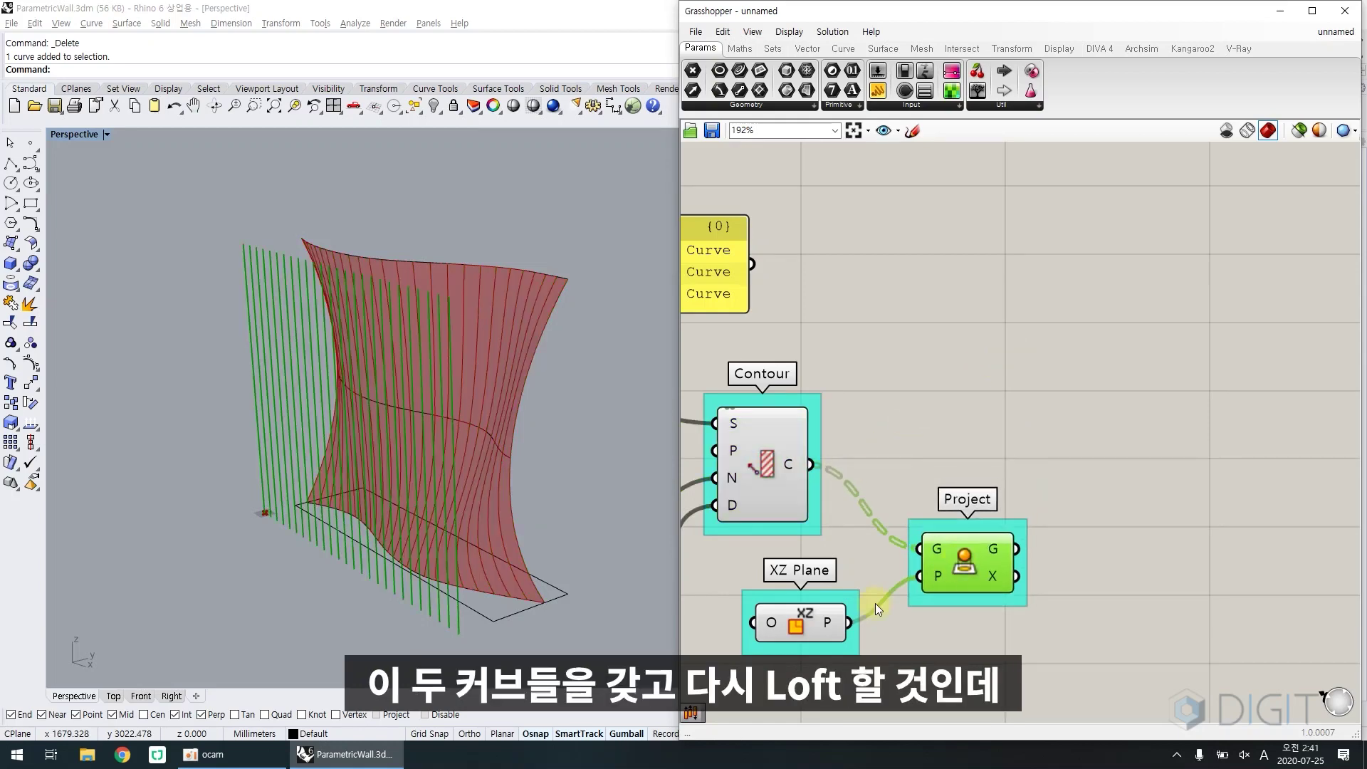
drag(819, 631, 775, 639)
click(954, 487)
right_drag(955, 487, 942, 422)
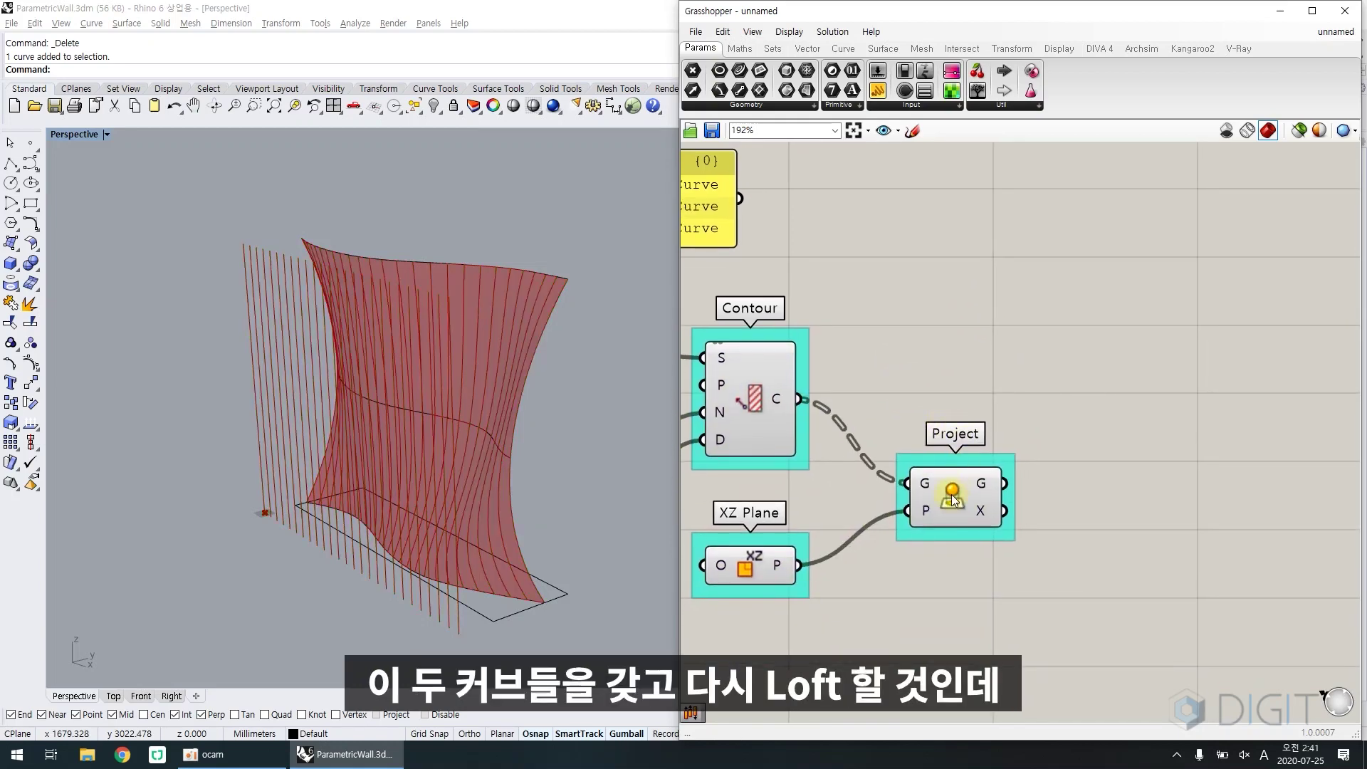
Add a panel fed by Contour's curve output and enlarge it to show more entries
double_click(1020, 344)
text(panel)
key(Return)
click(1020, 344)
scroll(1020, 345, down, 2)
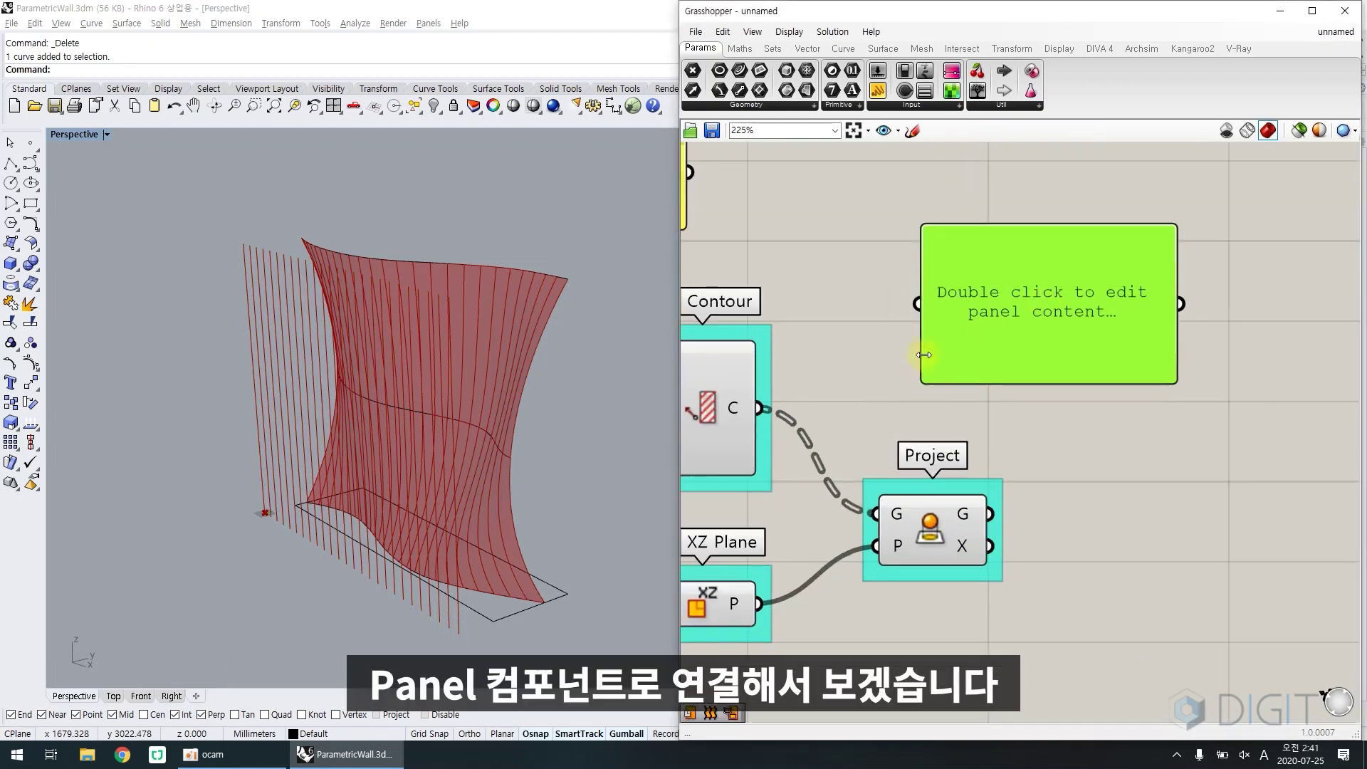
drag(801, 398, 913, 324)
right_drag(1104, 372, 1052, 379)
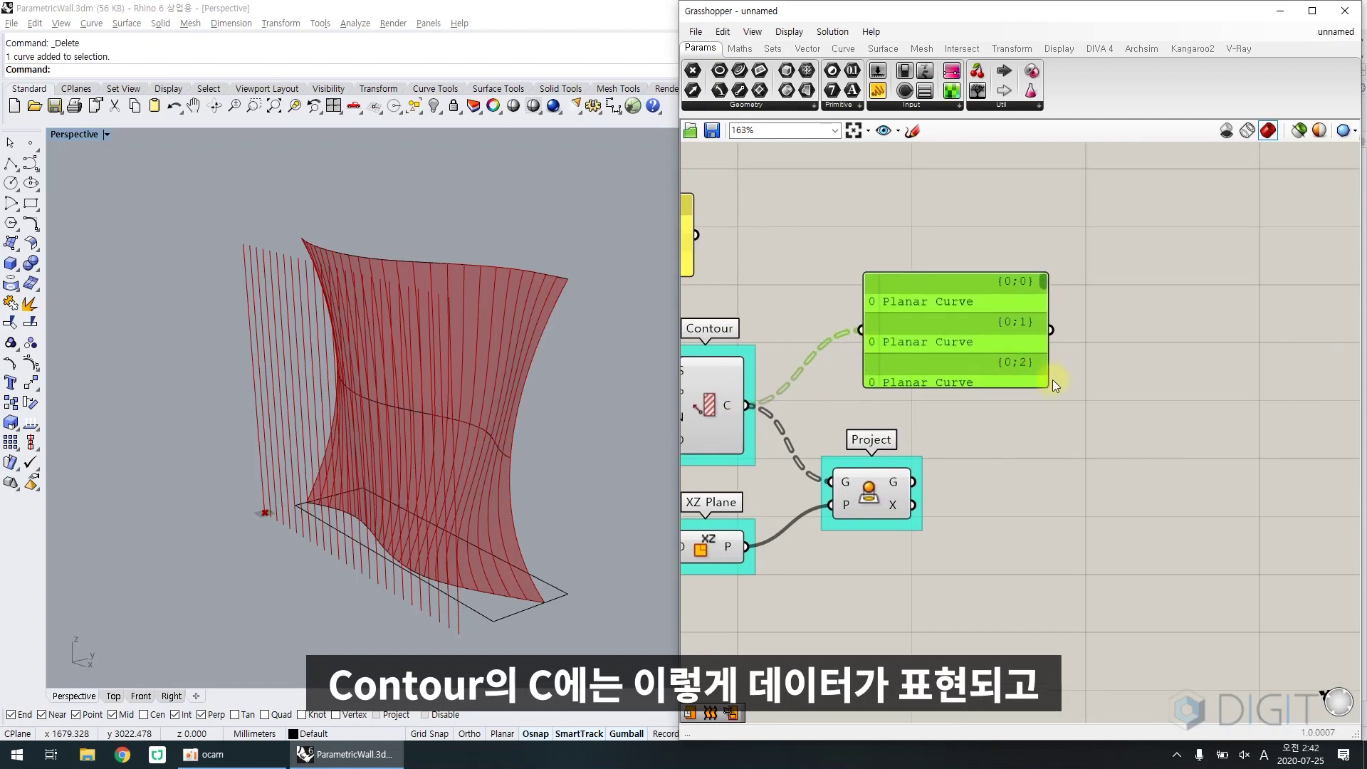
click(1049, 383)
drag(1047, 385, 1067, 438)
drag(1045, 400, 1102, 468)
Duplicate the panel below the first one and feed the copy from Project's geometry output
key(ctrl+c)
key(ctrl+v)
drag(914, 482, 1039, 514)
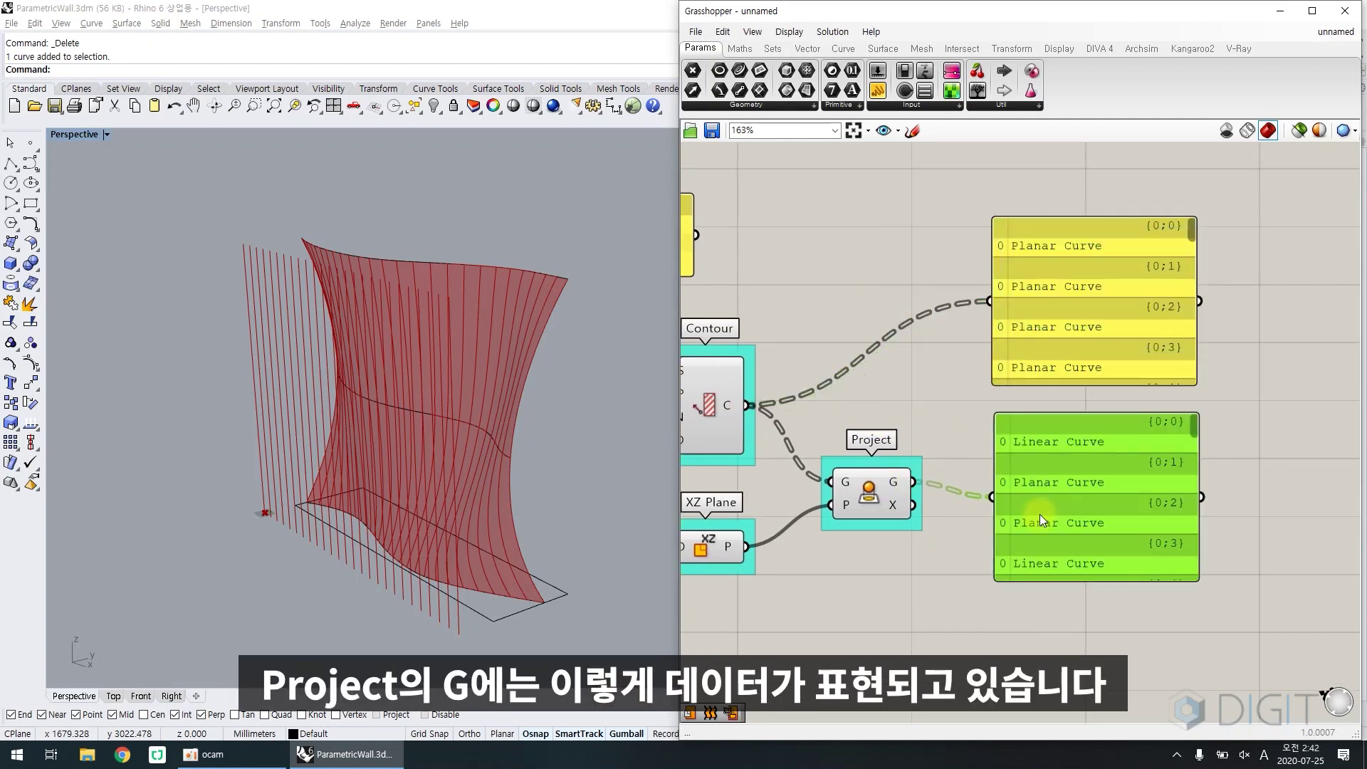
right_drag(1045, 505, 959, 480)
click(1179, 383)
Maximize the Grasshopper window, place the two data panels side by side and stretch both taller
double_click(890, 11)
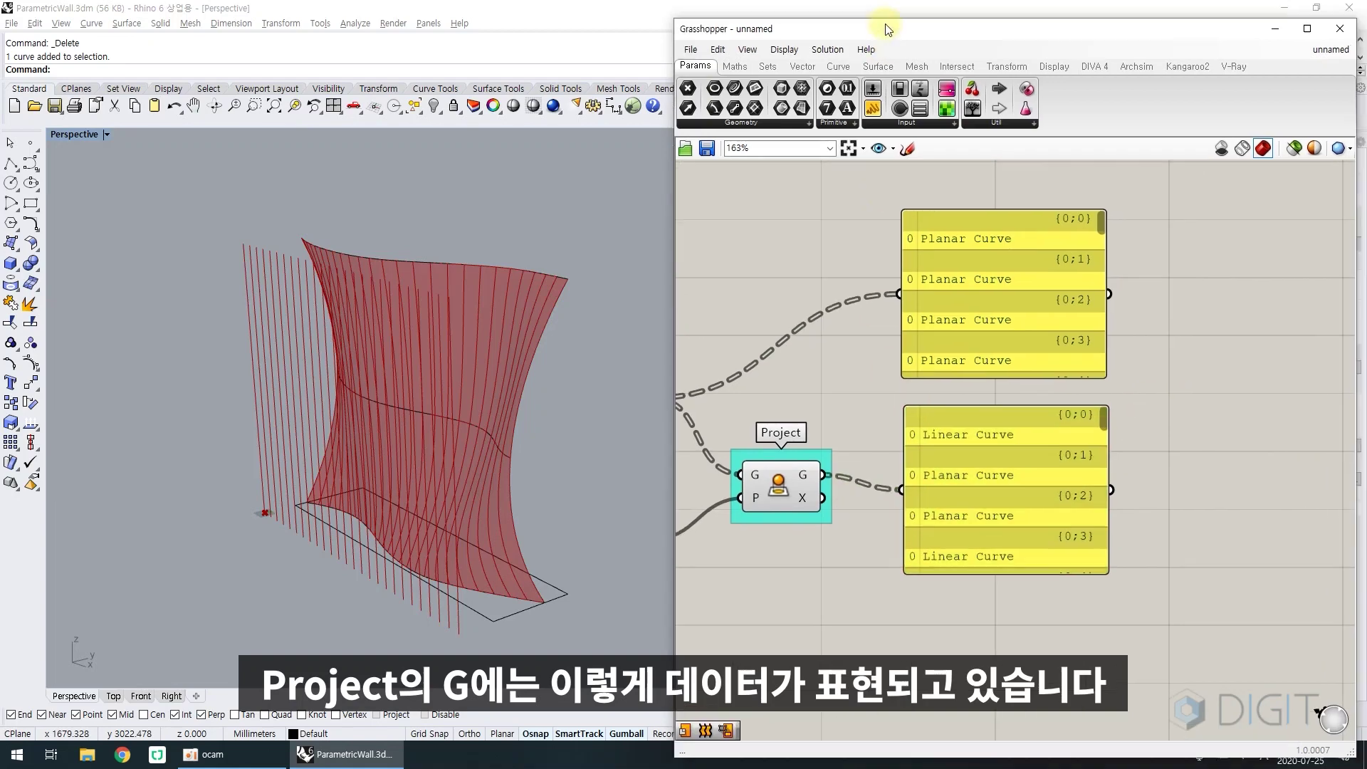
right_drag(352, 327, 707, 364)
scroll(636, 376, up, 2)
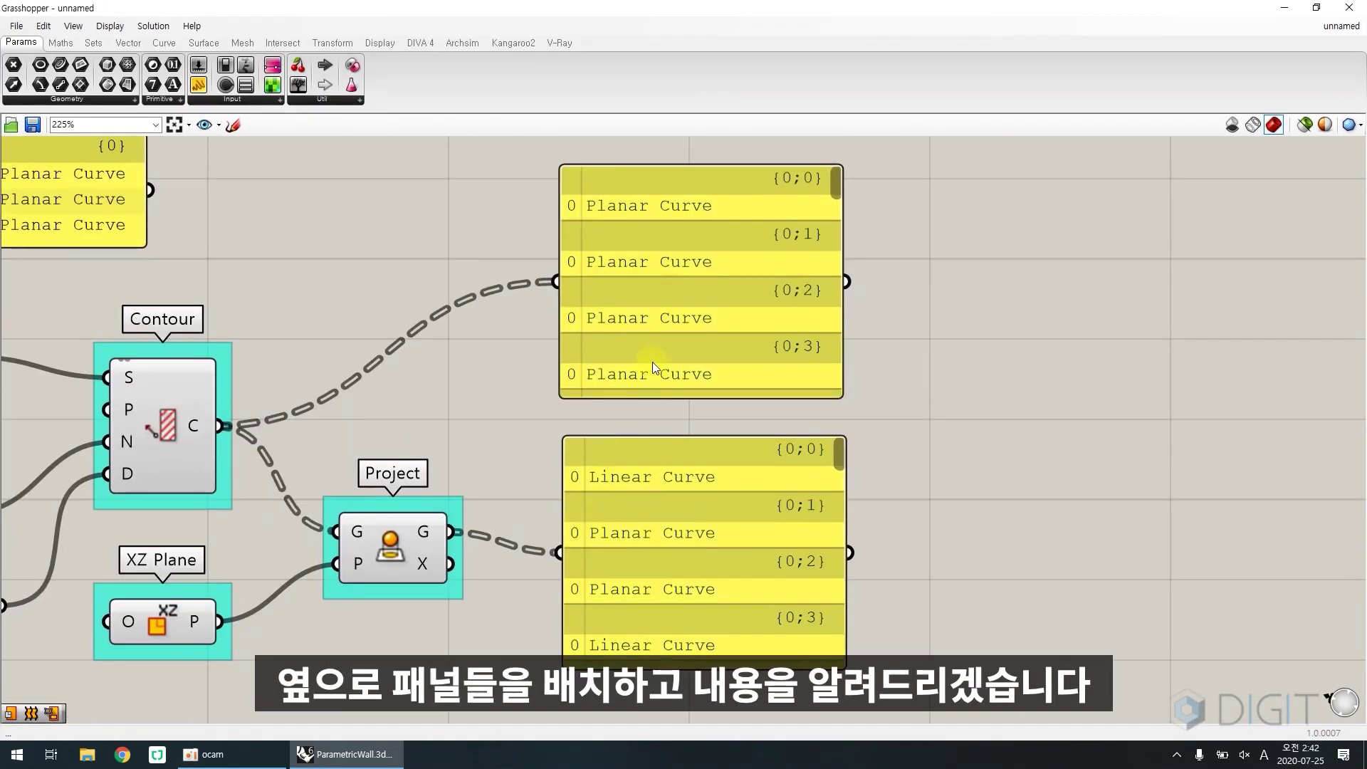
drag(652, 365, 614, 393)
drag(619, 485, 904, 255)
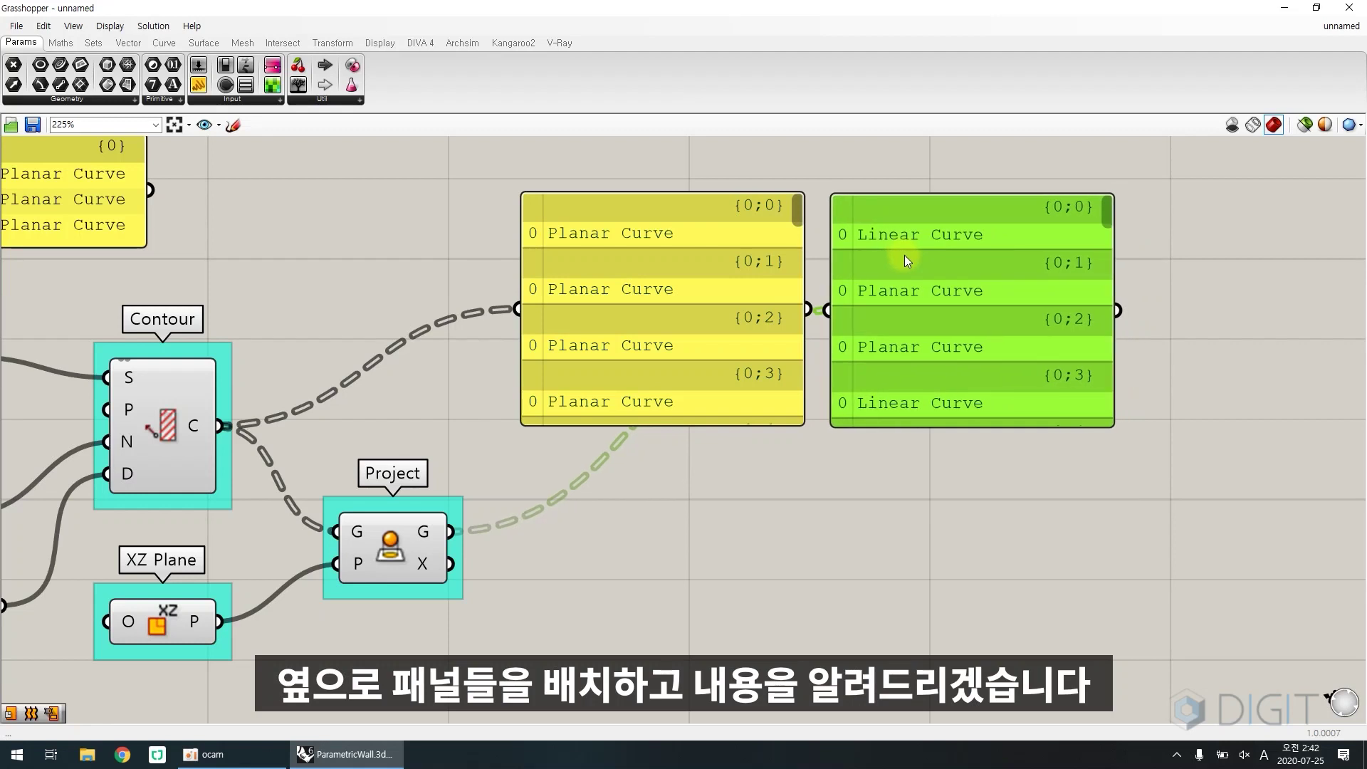
drag(726, 425, 712, 595)
drag(891, 429, 888, 605)
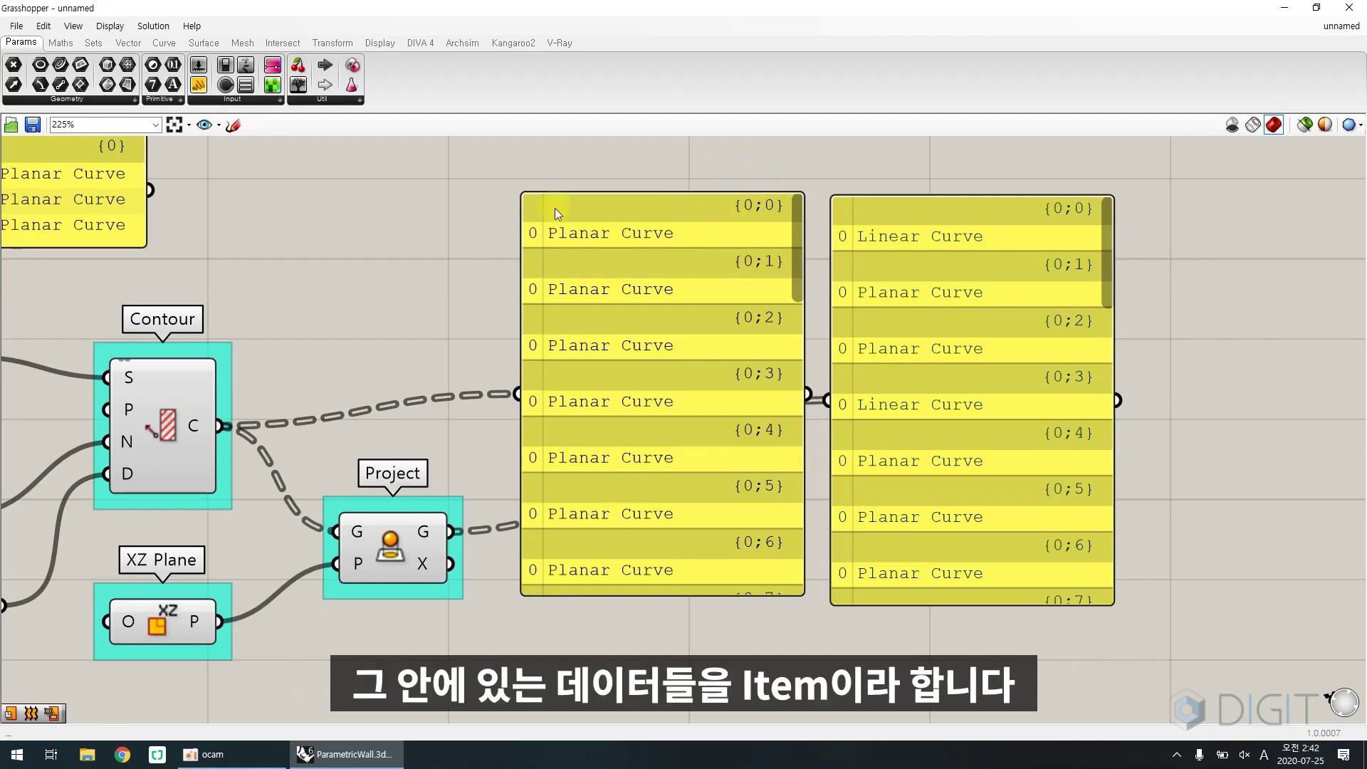
Compare the branches and items of the Contour and Project outputs by reading both panels from first to last entry
click(178, 403)
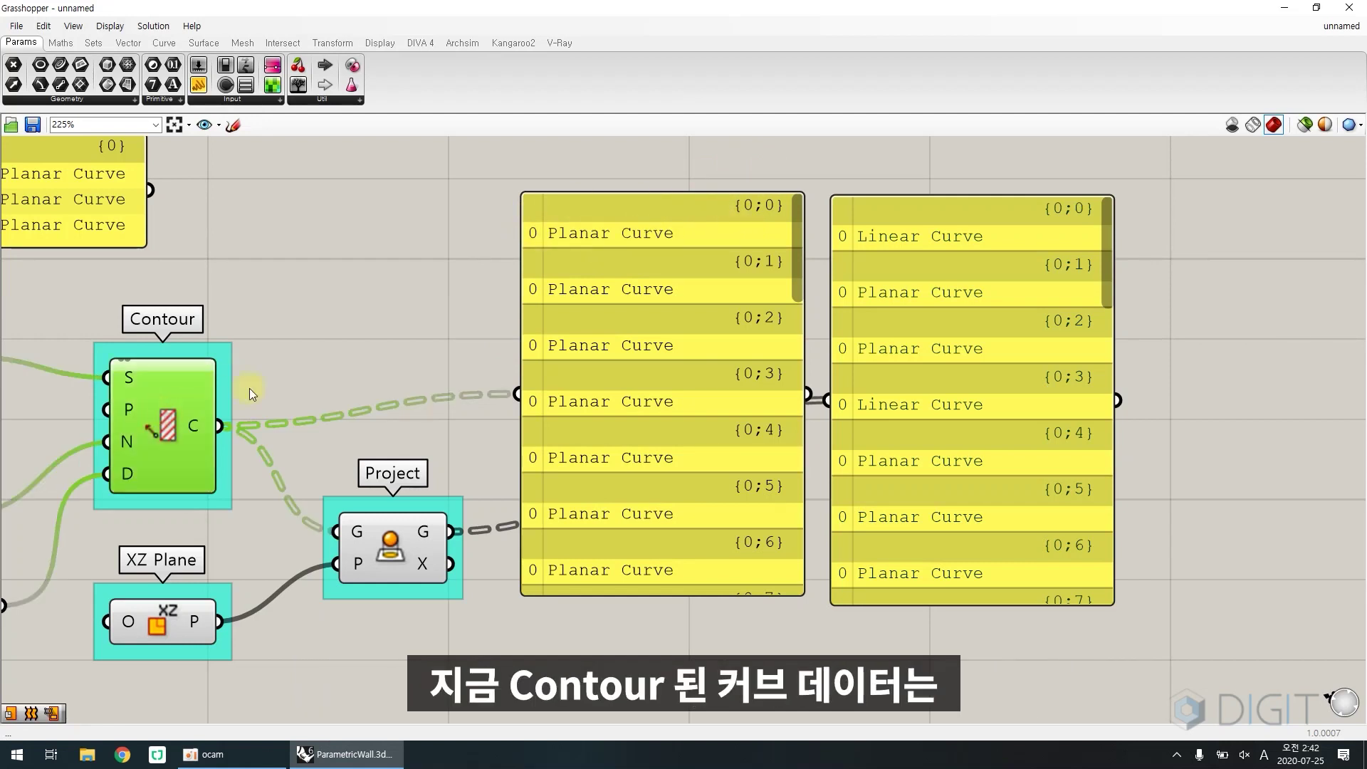
click(617, 361)
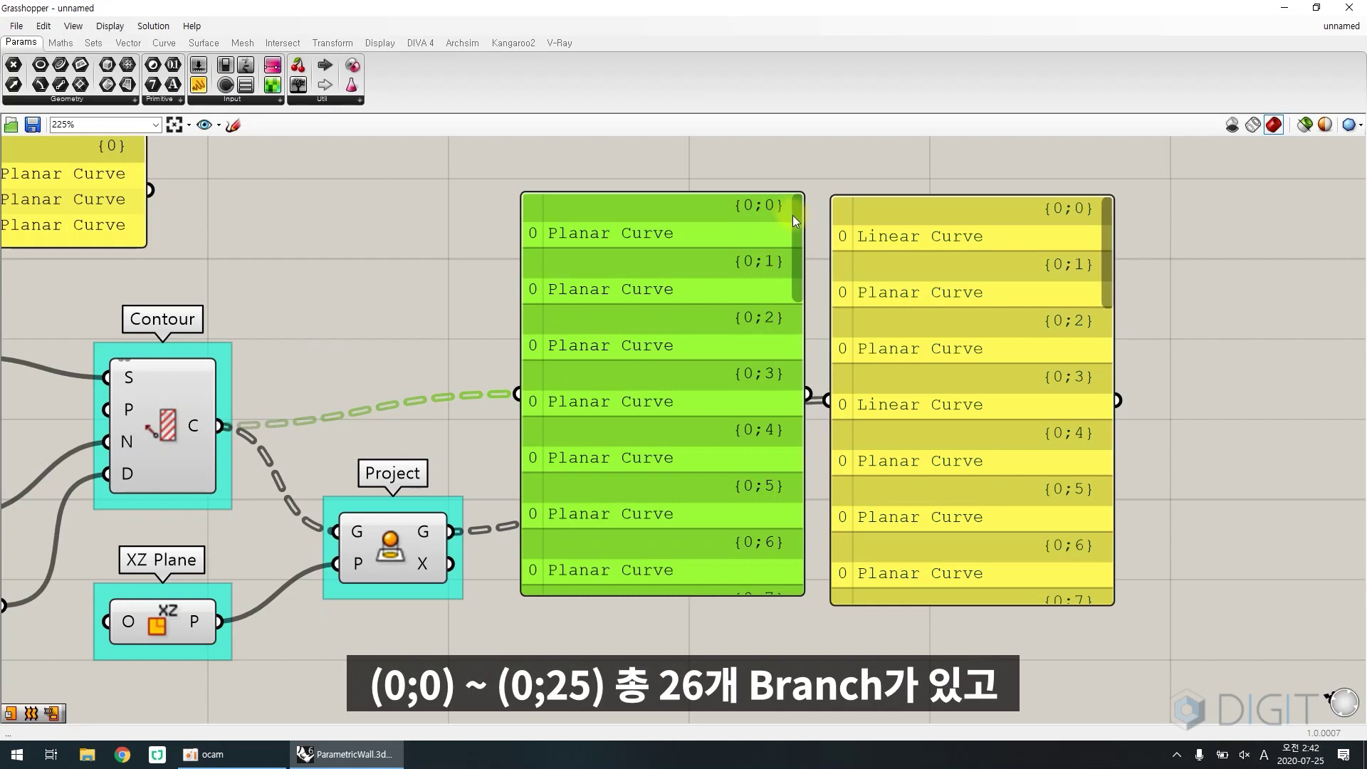
drag(793, 215, 769, 601)
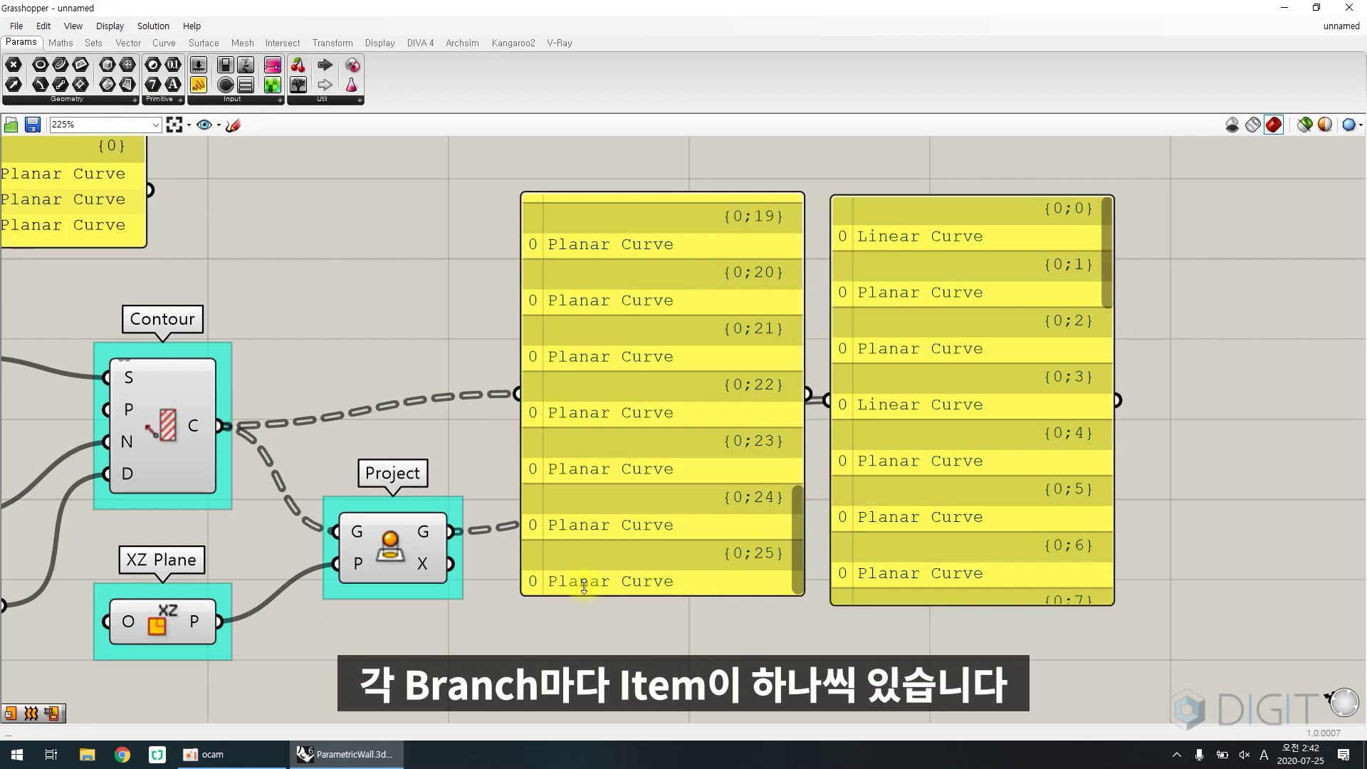
drag(798, 541, 817, 173)
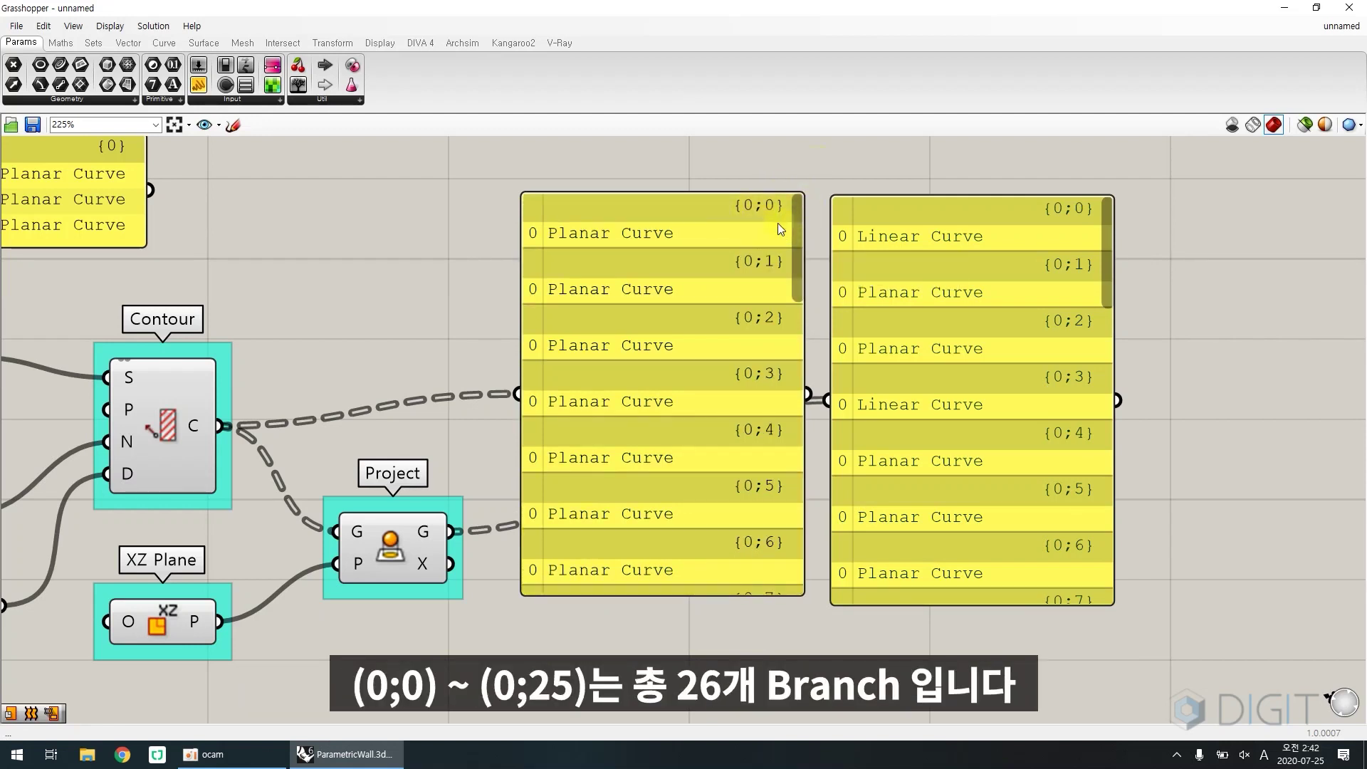
drag(798, 265, 790, 603)
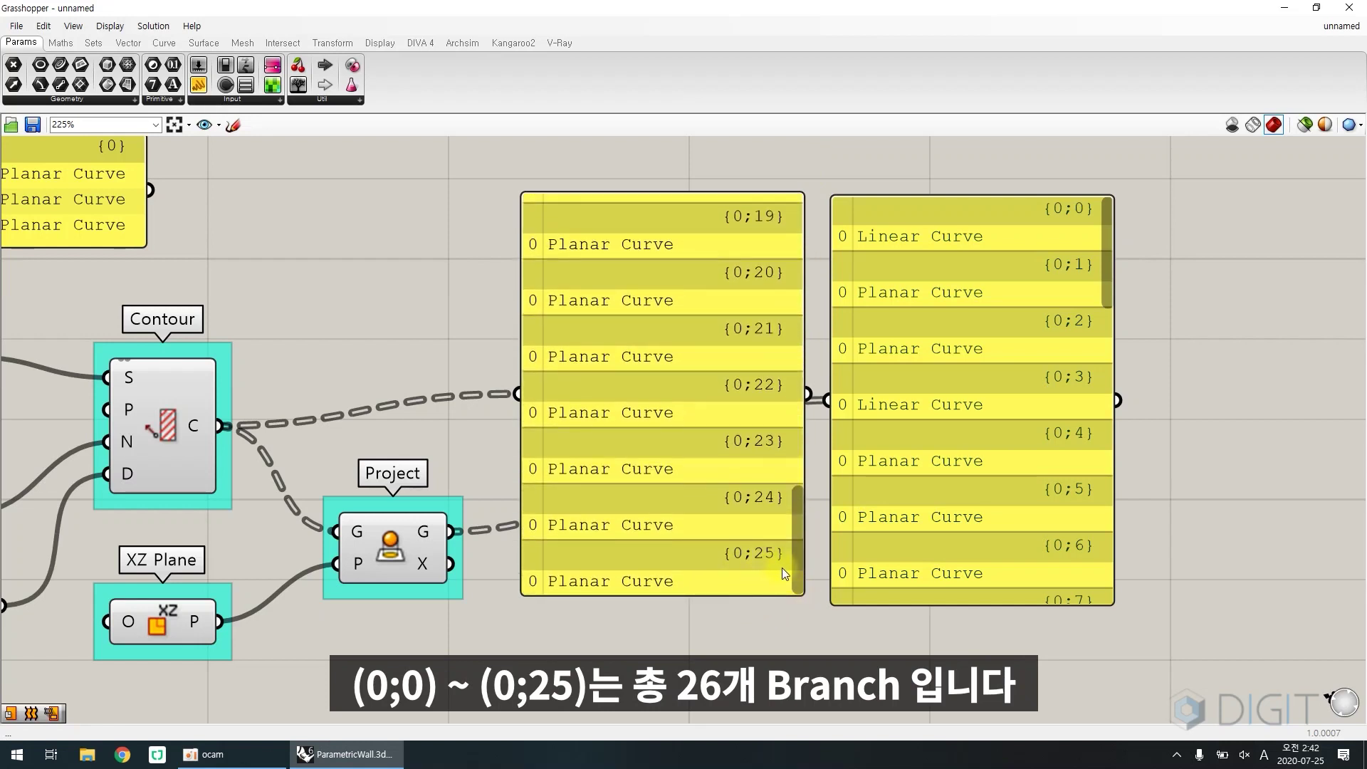
mouse_move(1105, 267)
mouse_down()
mouse_move(1105, 315)
mouse_move(1105, 267)
mouse_up()
click(388, 562)
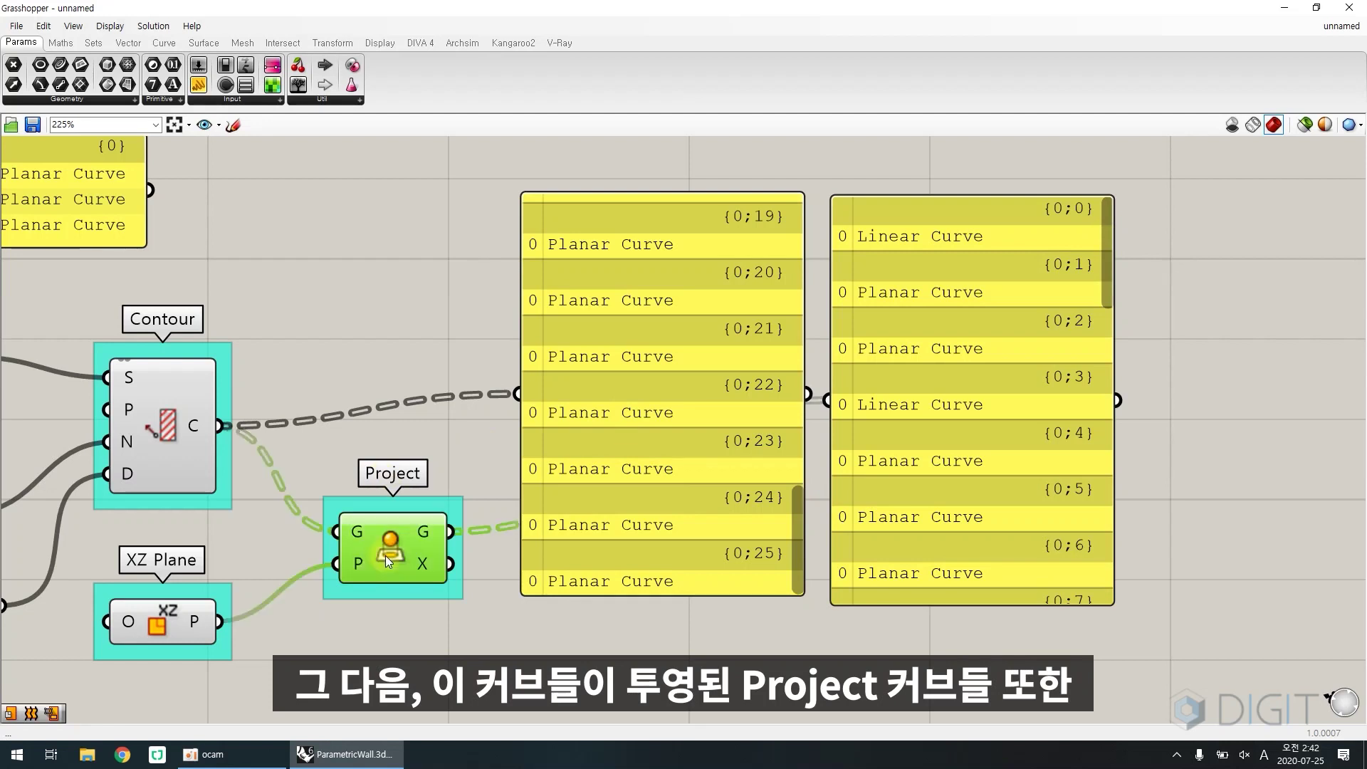
click(915, 405)
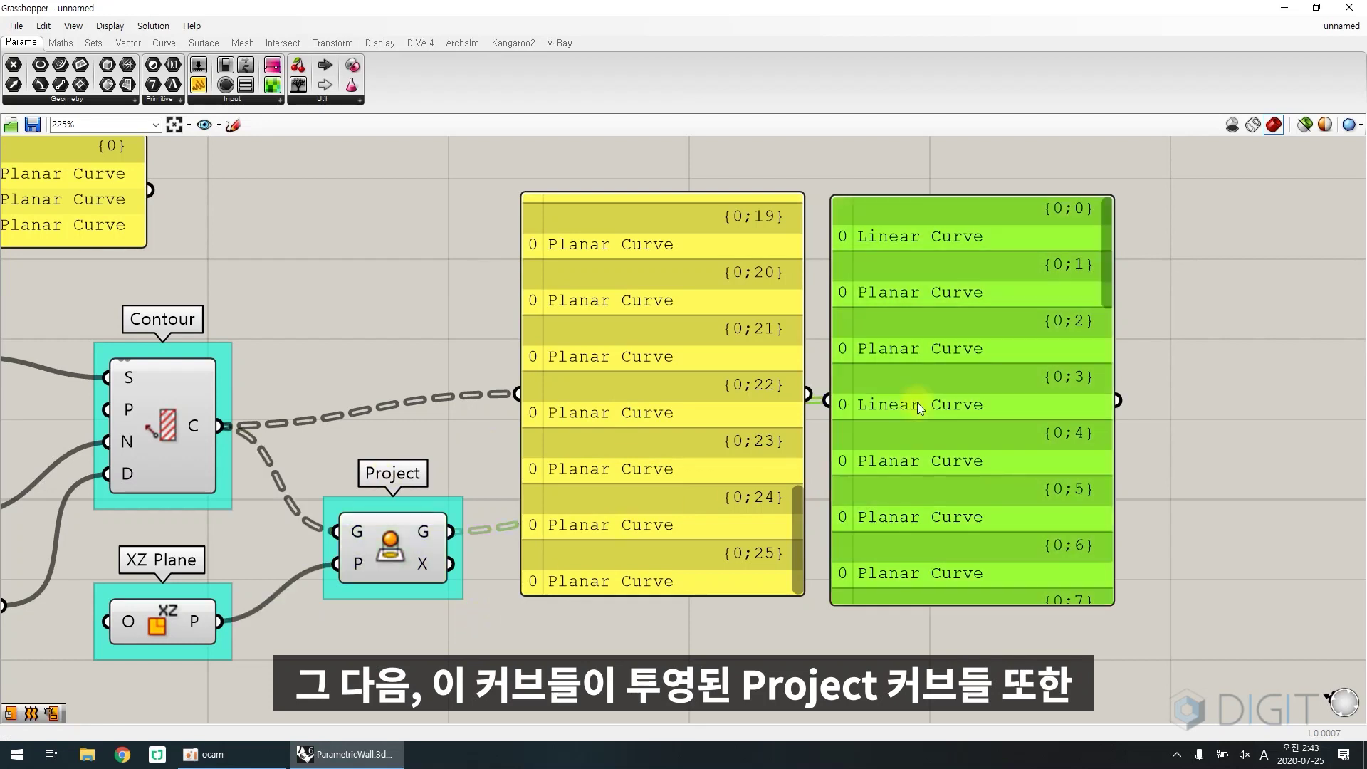
click(1139, 211)
drag(1111, 232, 1134, 571)
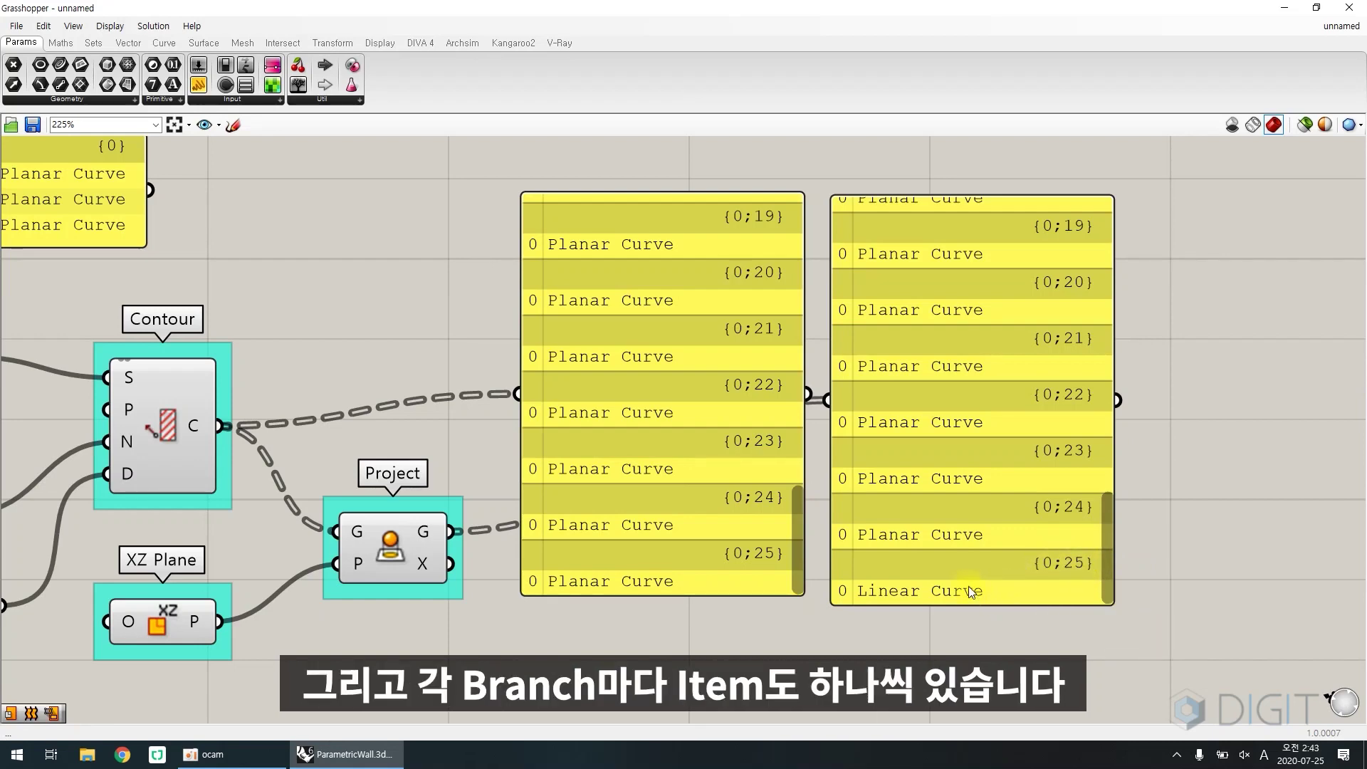
Move both data panels farther away from Contour and Project to clear space on the canvas
drag(737, 466, 1039, 299)
drag(941, 411, 1075, 398)
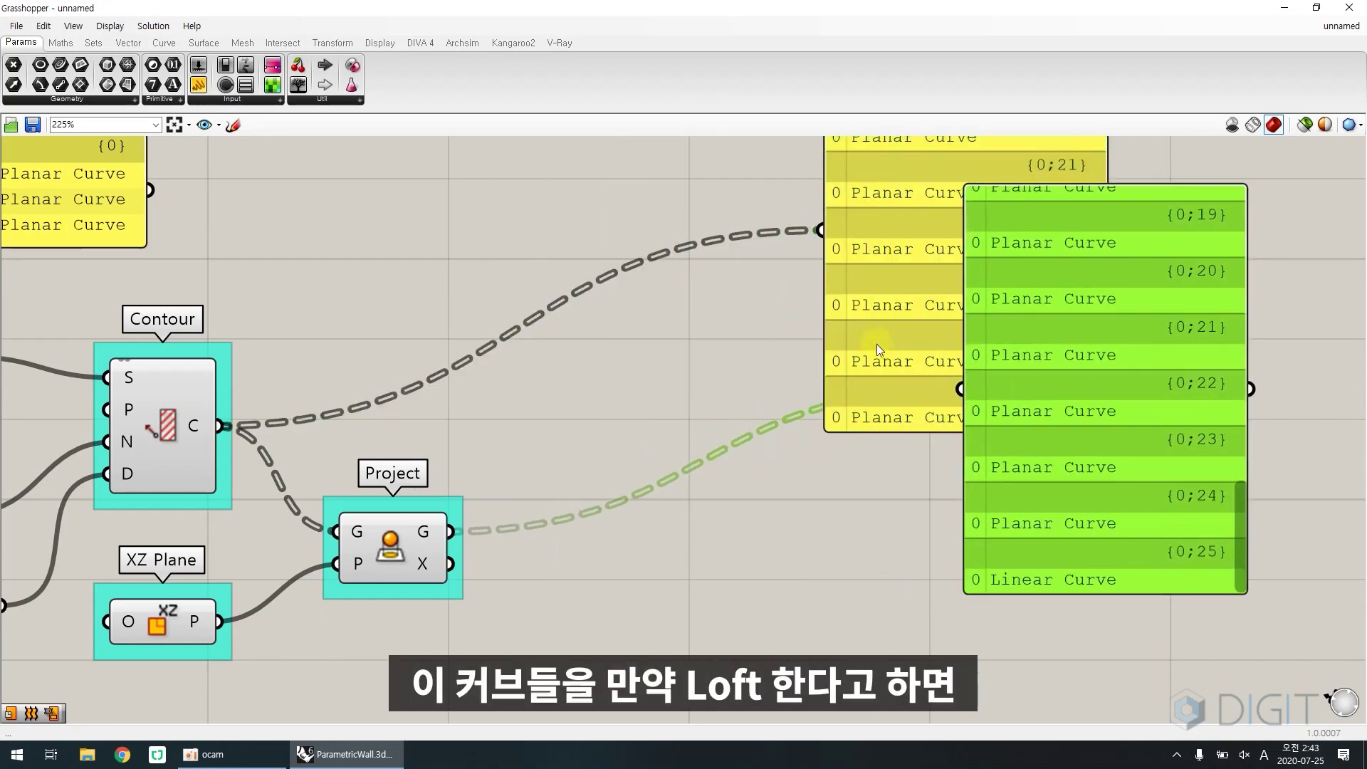
shift+drag(878, 344, 1084, 355)
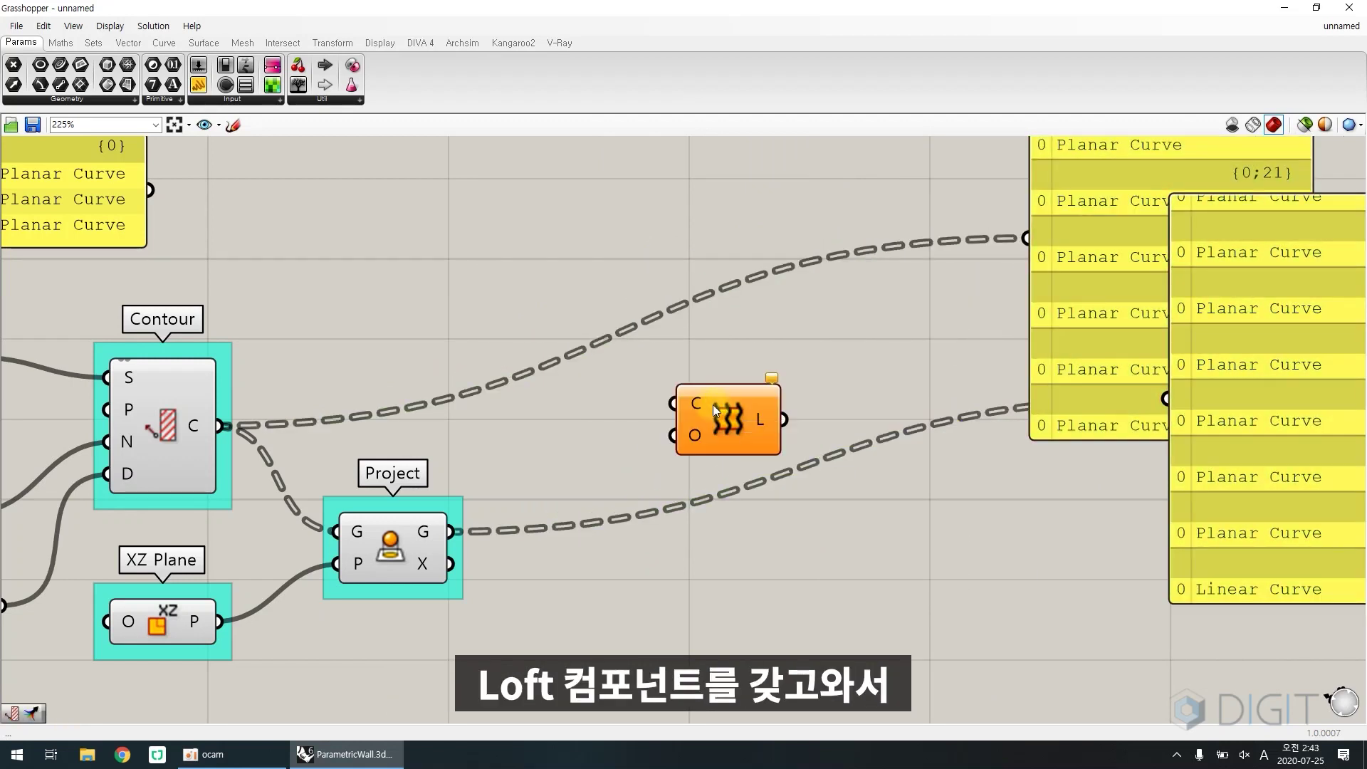
Add a Loft component after Contour and Project and put it in a group titled "Loft"
click(729, 421)
key(ctrl+g)
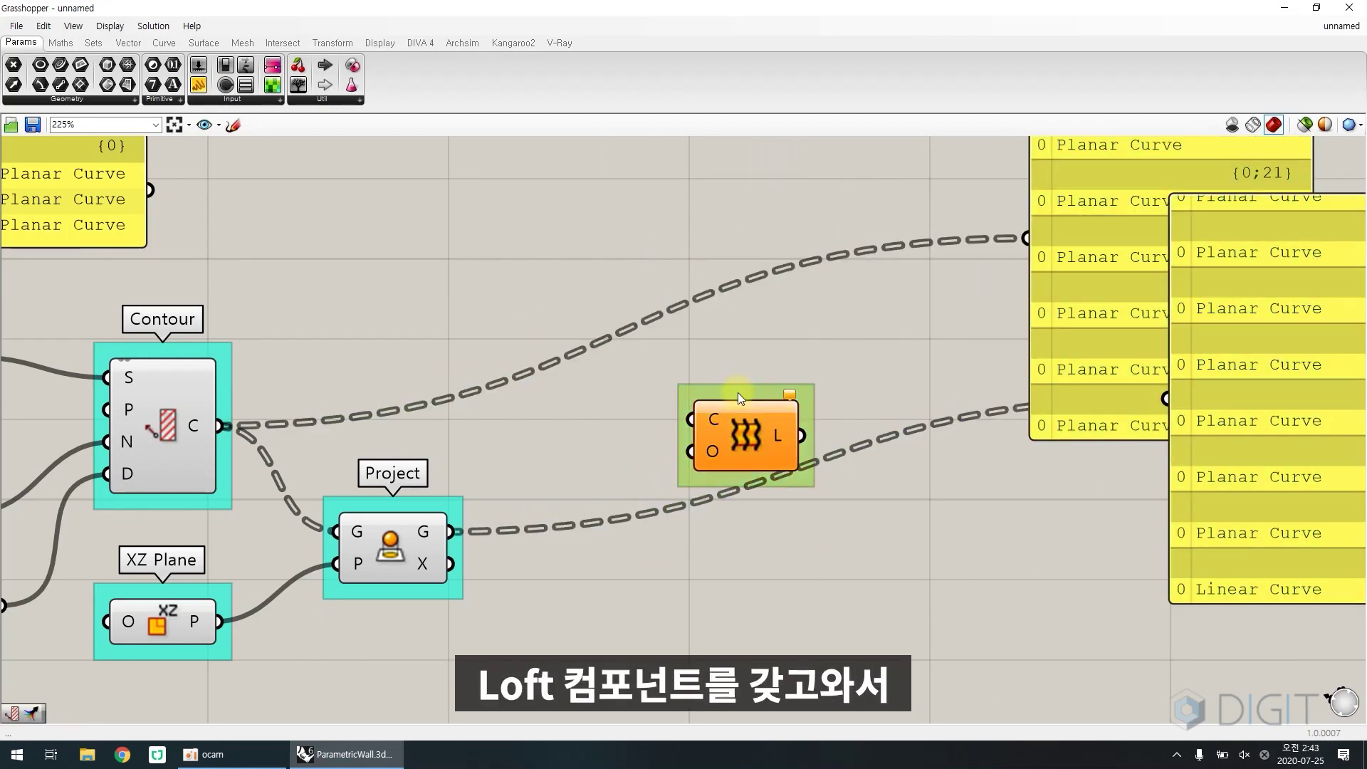
right_click(738, 393)
text(Loft)
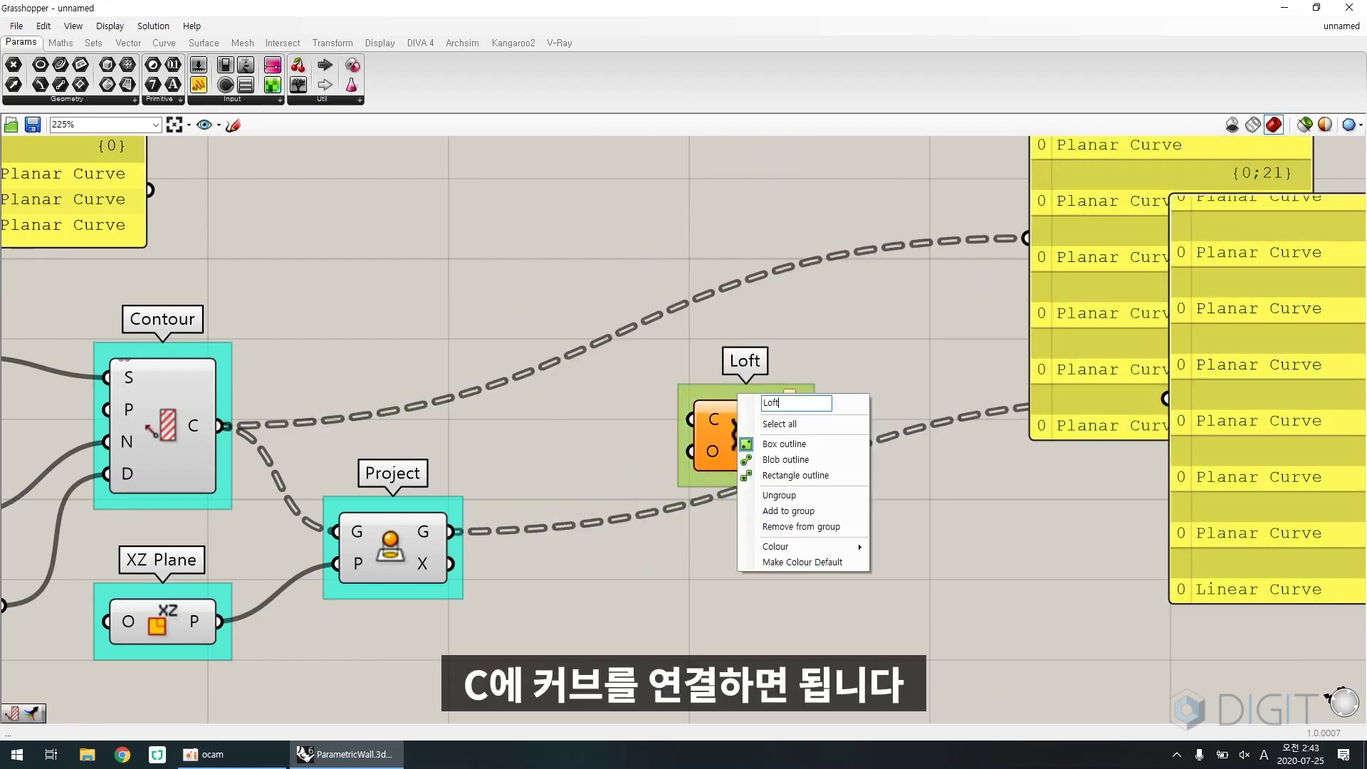
click(396, 417)
Connect both the Contour curves and the projected curves to Loft's curve input
drag(226, 430, 691, 419)
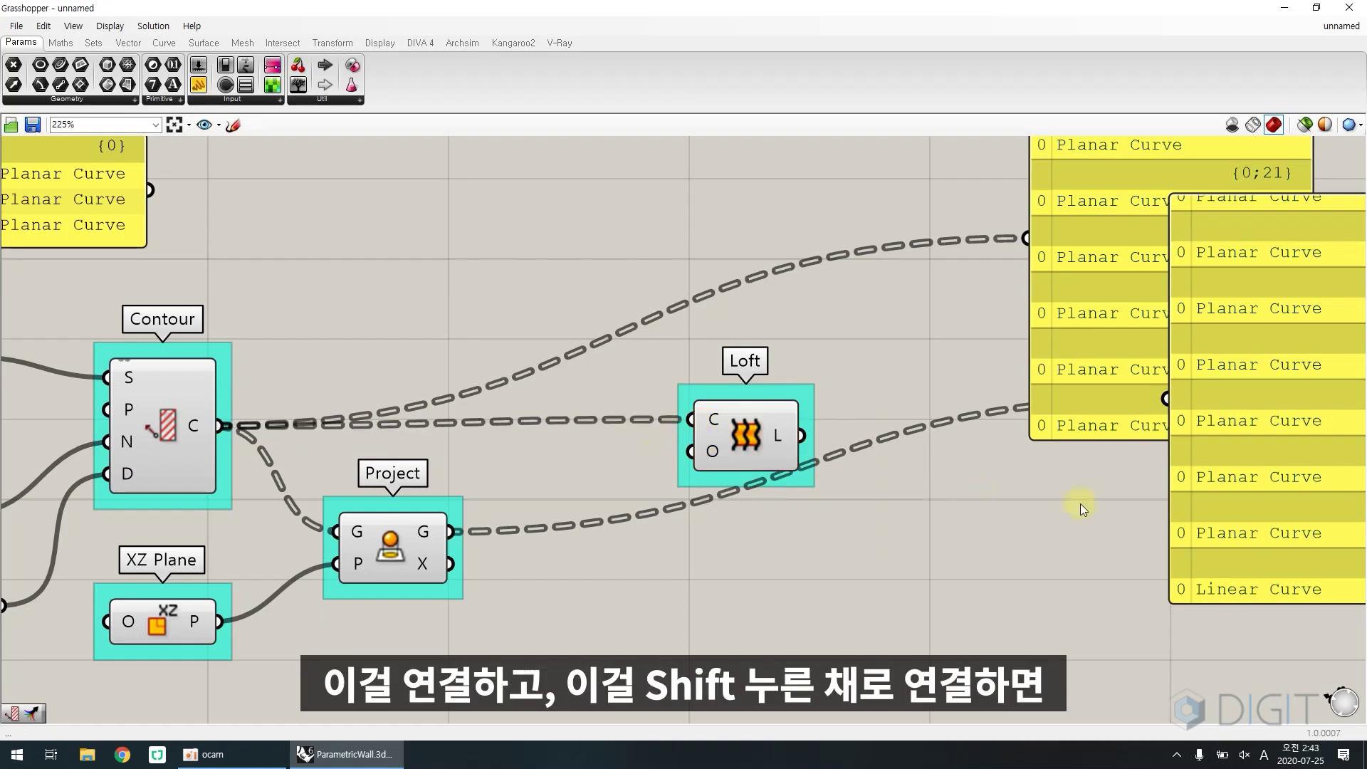
scroll(1079, 502, down, 2)
shift+drag(631, 530, 860, 540)
Delete the two data panels and reposition the new Loft component on the canvas
drag(1245, 647, 1085, 384)
key(Delete)
scroll(901, 478, up, 3)
drag(835, 564, 908, 392)
Examine the resulting loft in the Rhino viewport and its wiring on the Grasshopper canvas
click(716, 323)
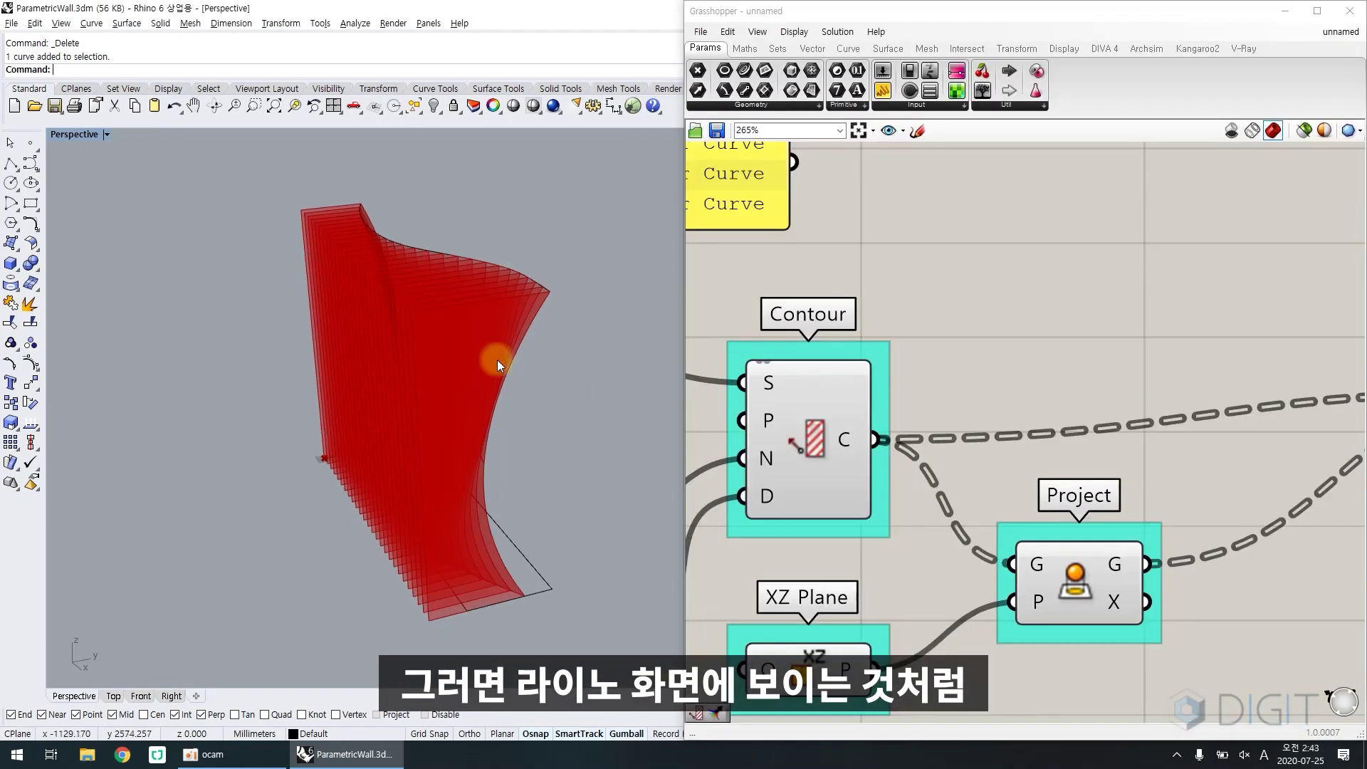
right_drag(488, 357, 589, 290)
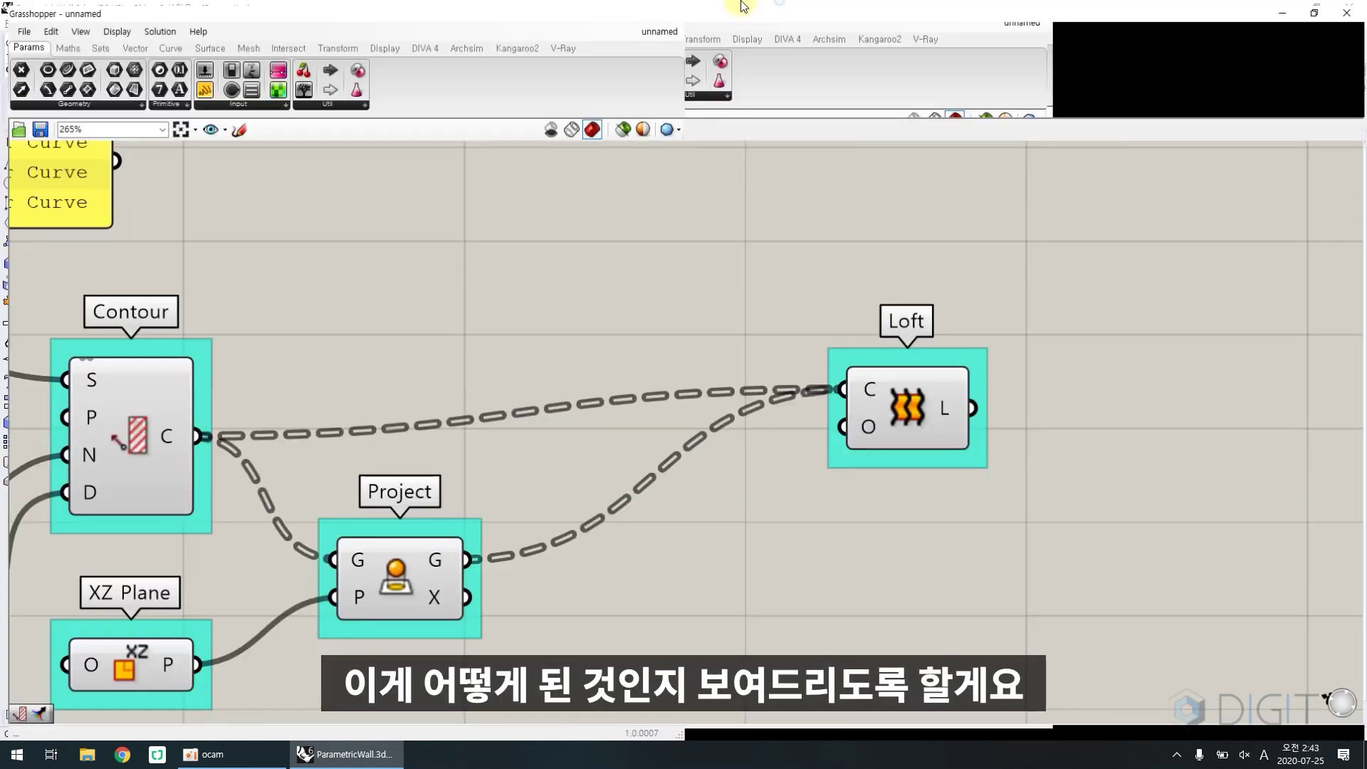
right_drag(661, 333, 620, 335)
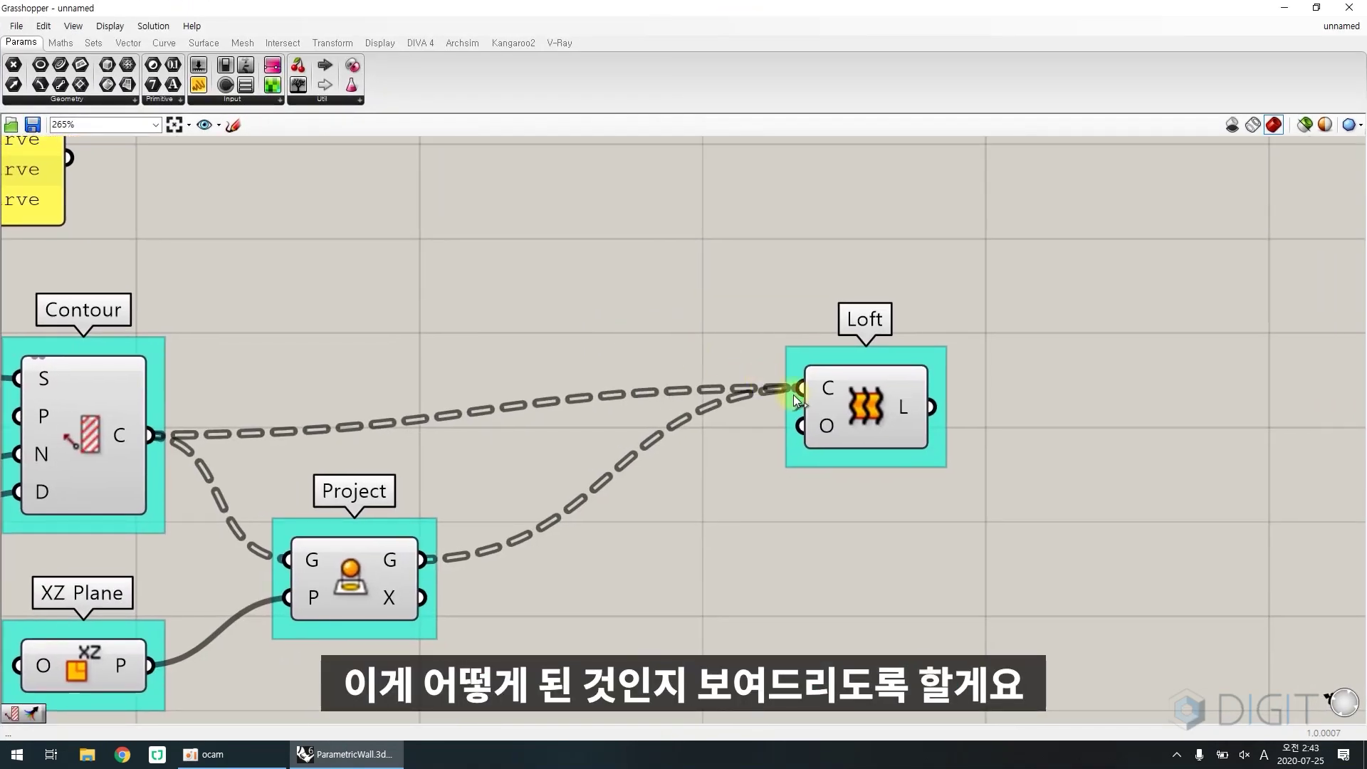
Disconnect the Contour and Project wires from Loft's curve input and shift the Loft component slightly
ctrl+drag(801, 388, 152, 435)
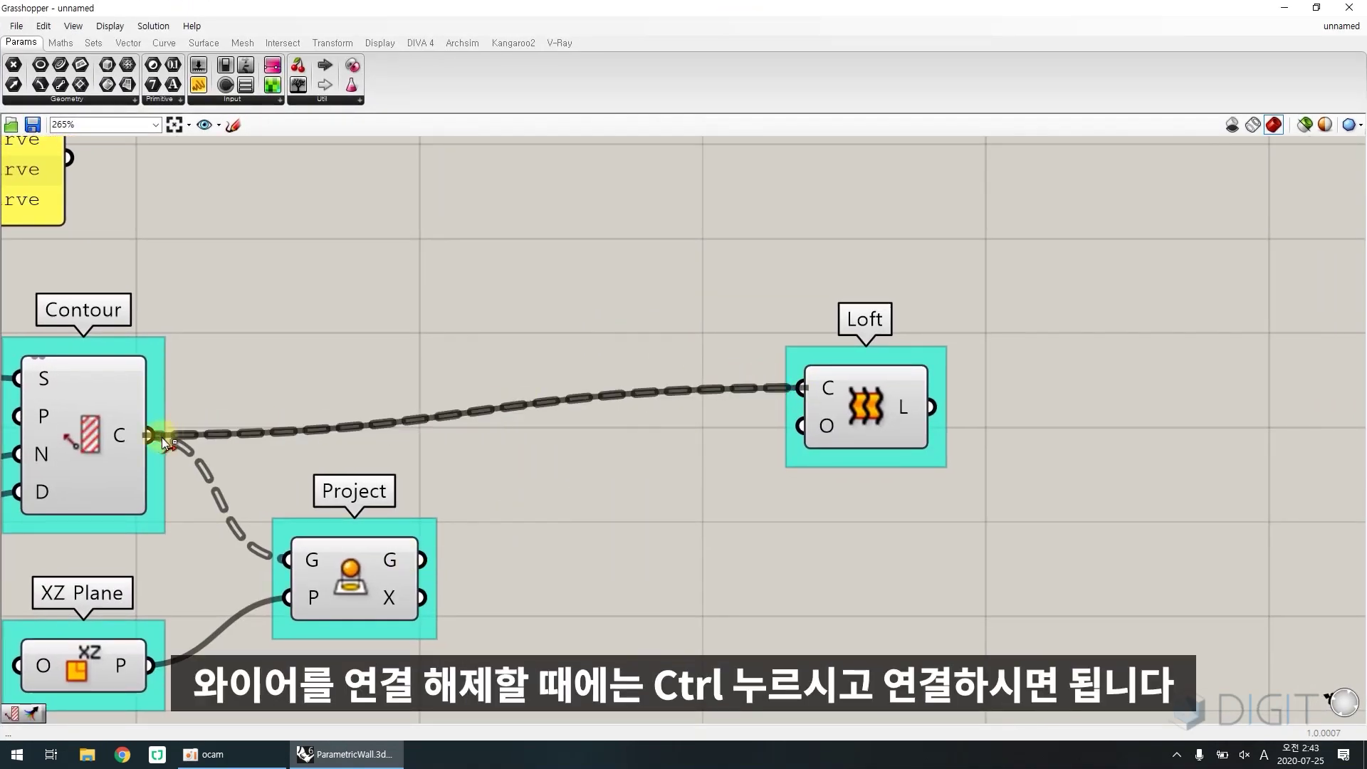
drag(863, 406, 885, 436)
click(709, 445)
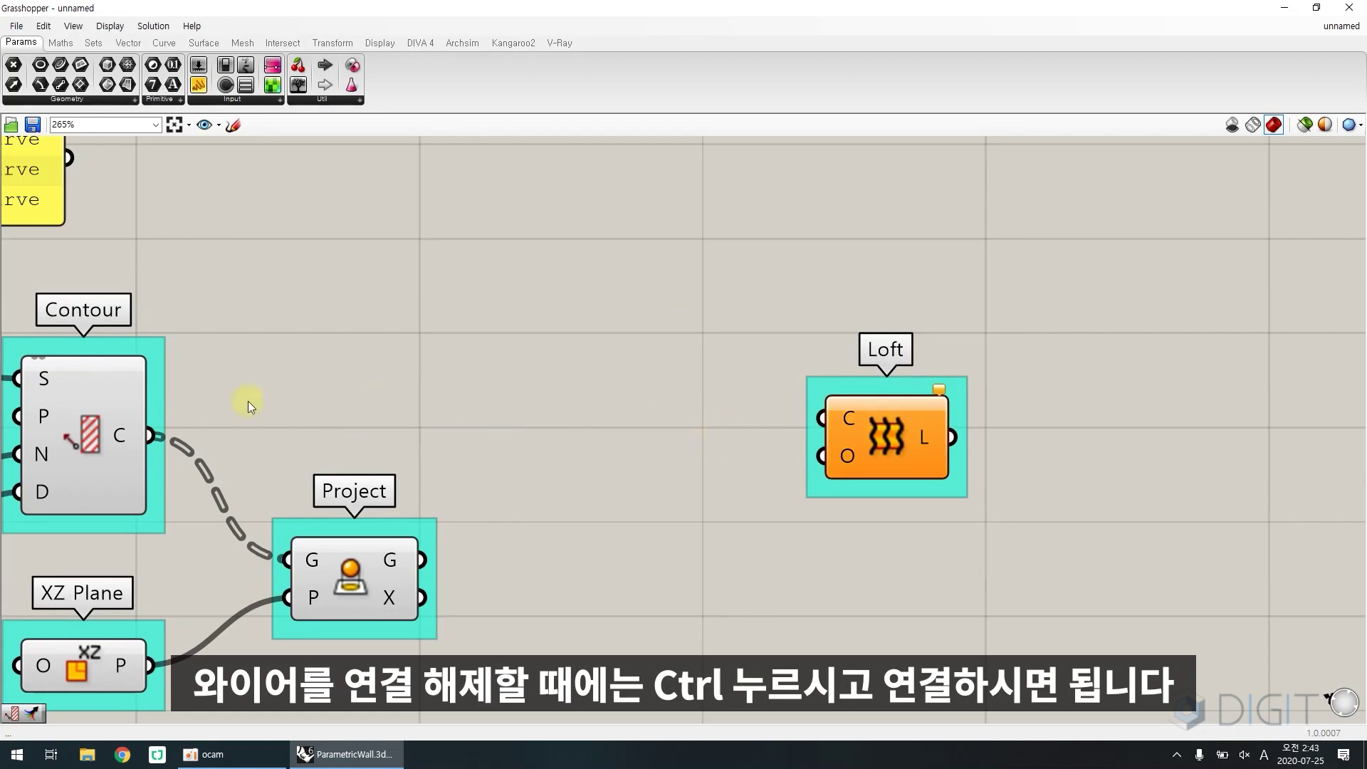